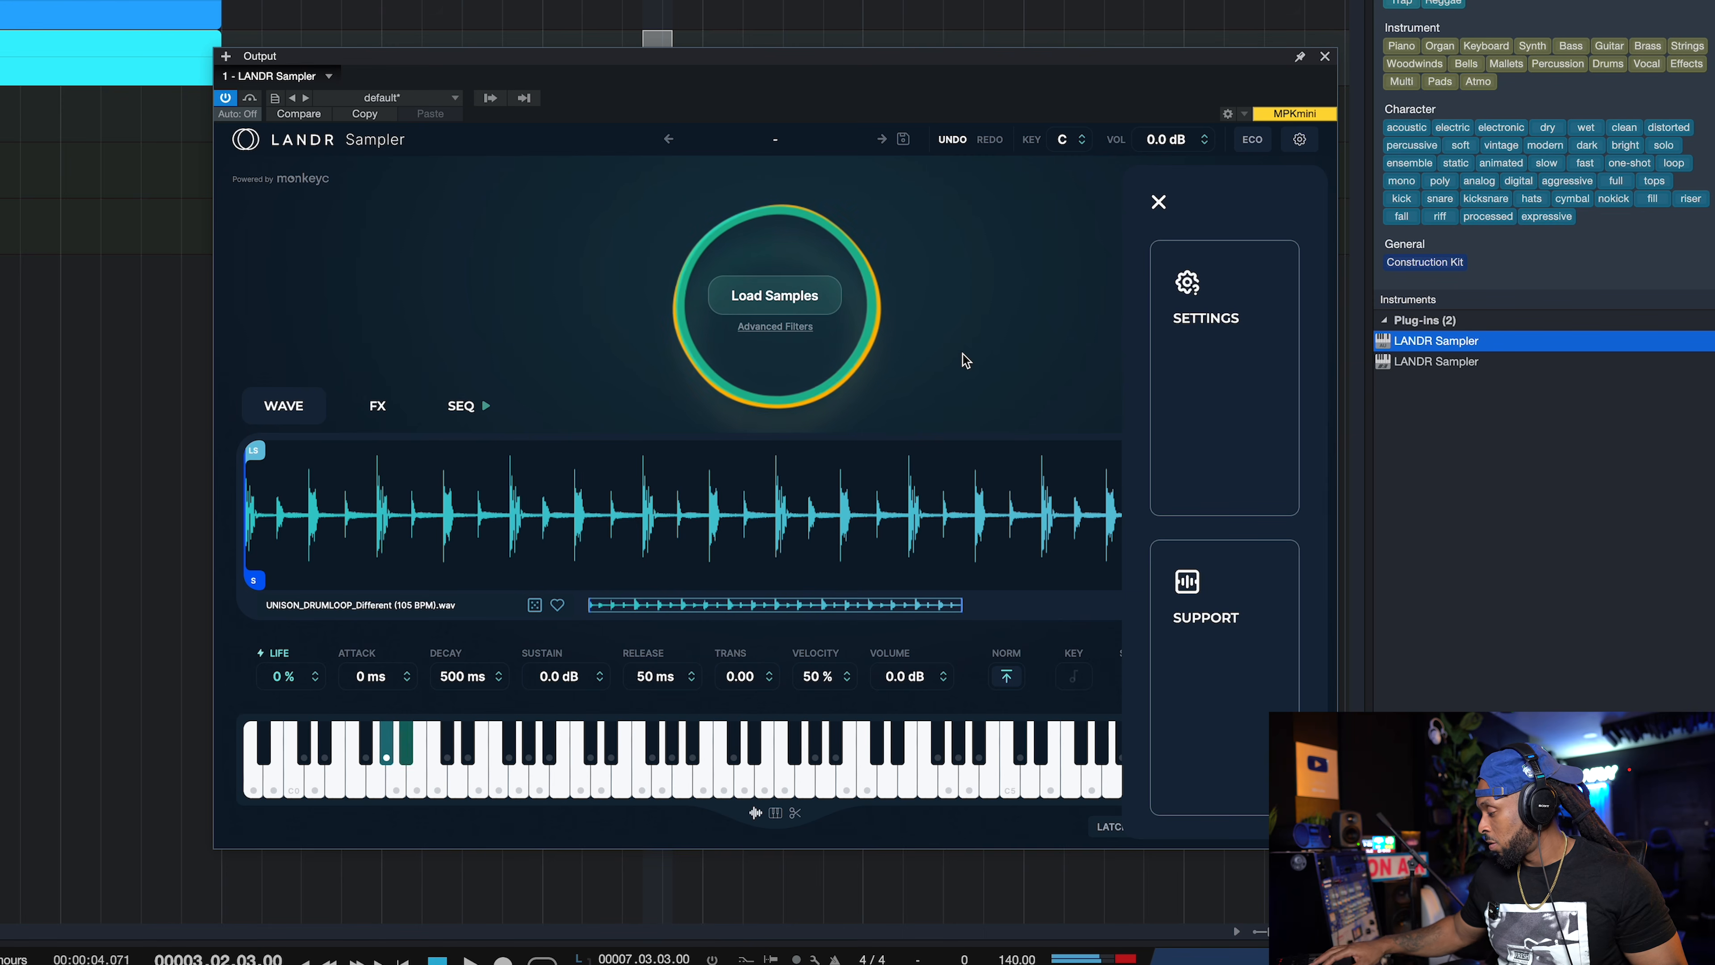
Step: Load random sets of samples across the keyboard while the melody loop's key stays locked
click(838, 310)
click(818, 303)
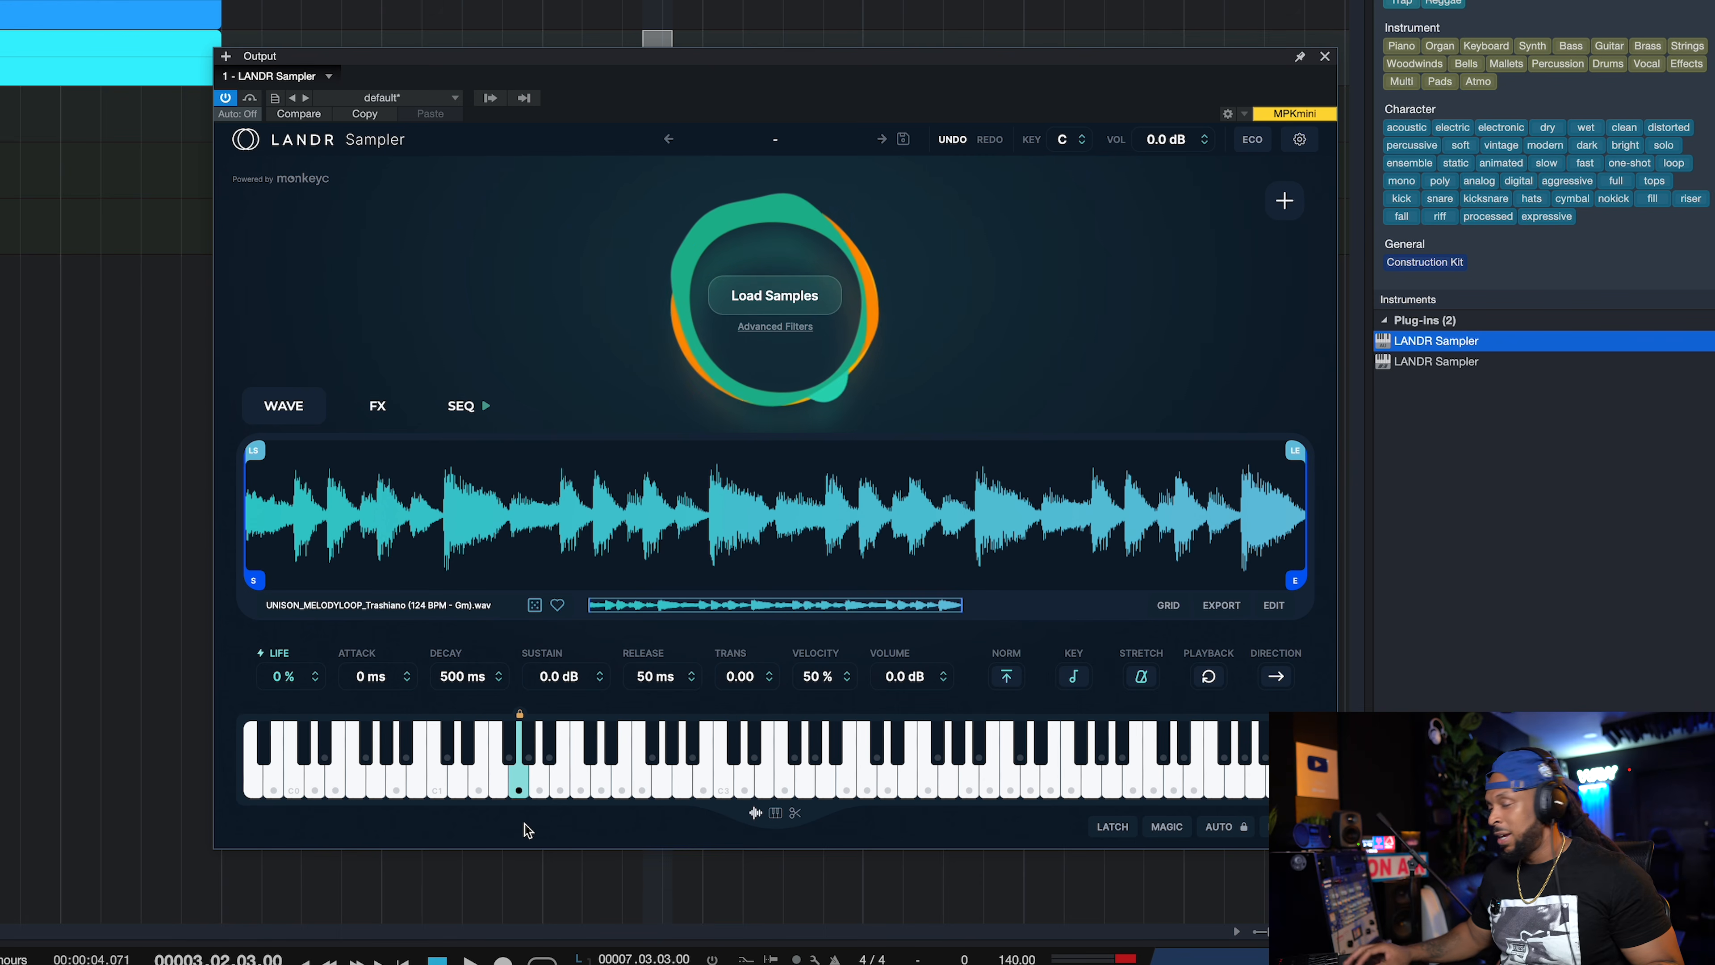
click(801, 310)
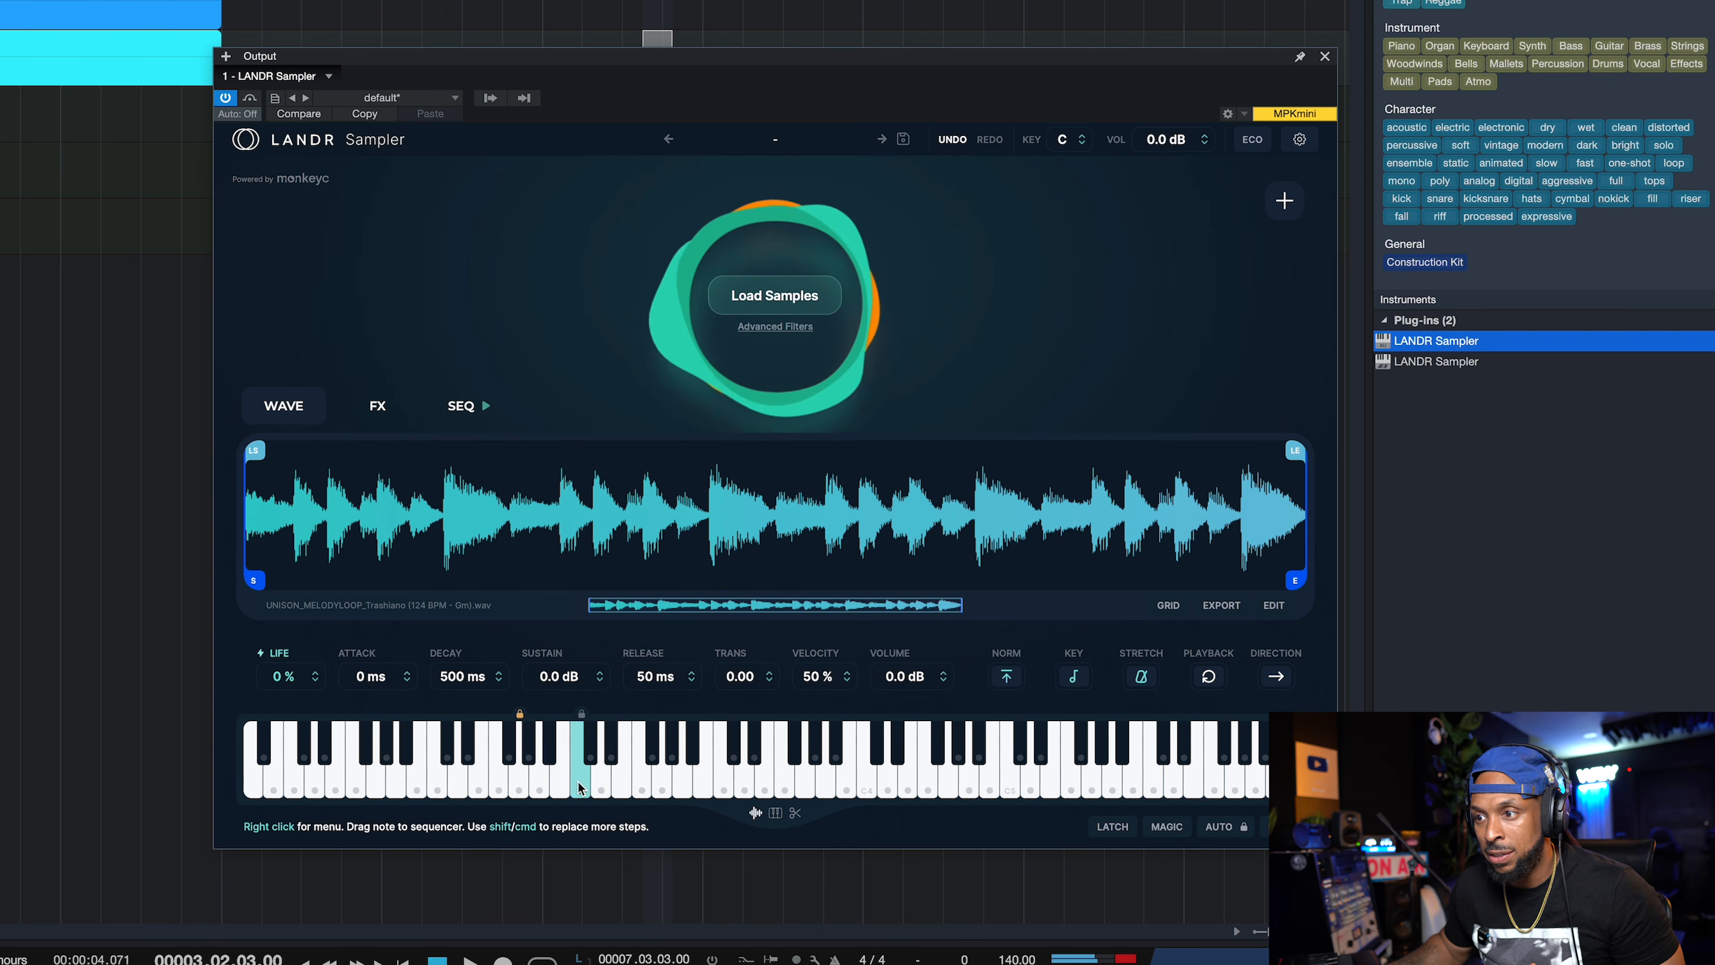
Step: Audition the loaded samples on several keys, finishing on the locked Trashiano melody loop
click(520, 783)
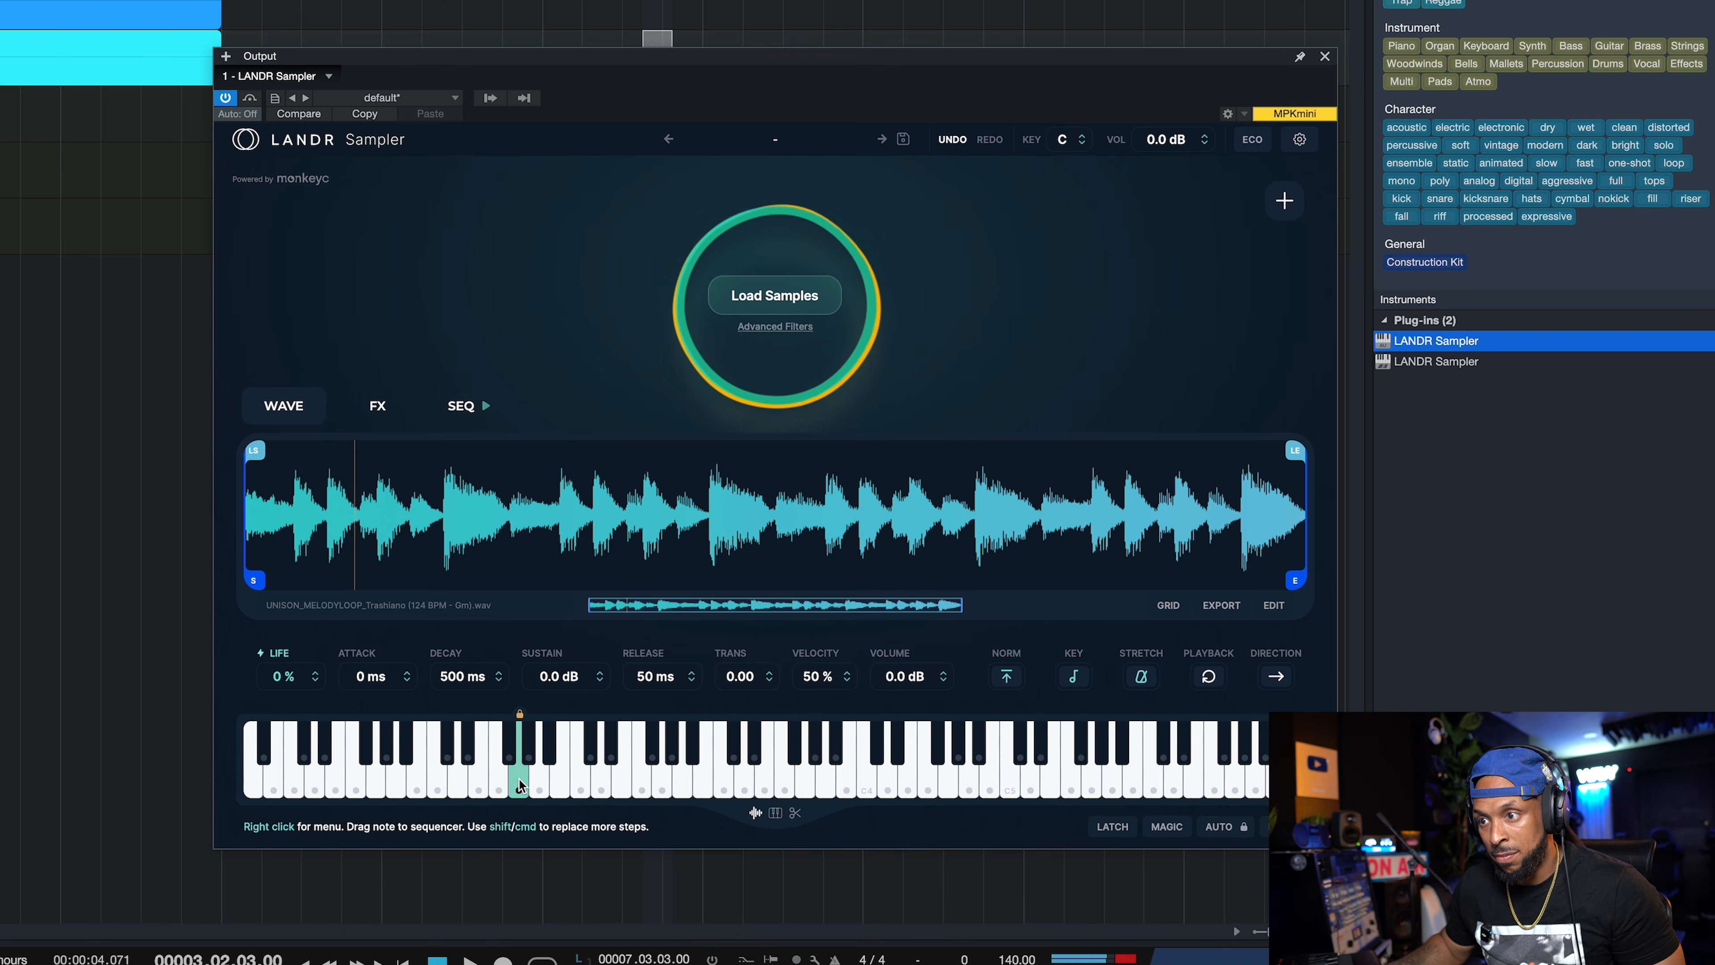
click(497, 782)
click(478, 784)
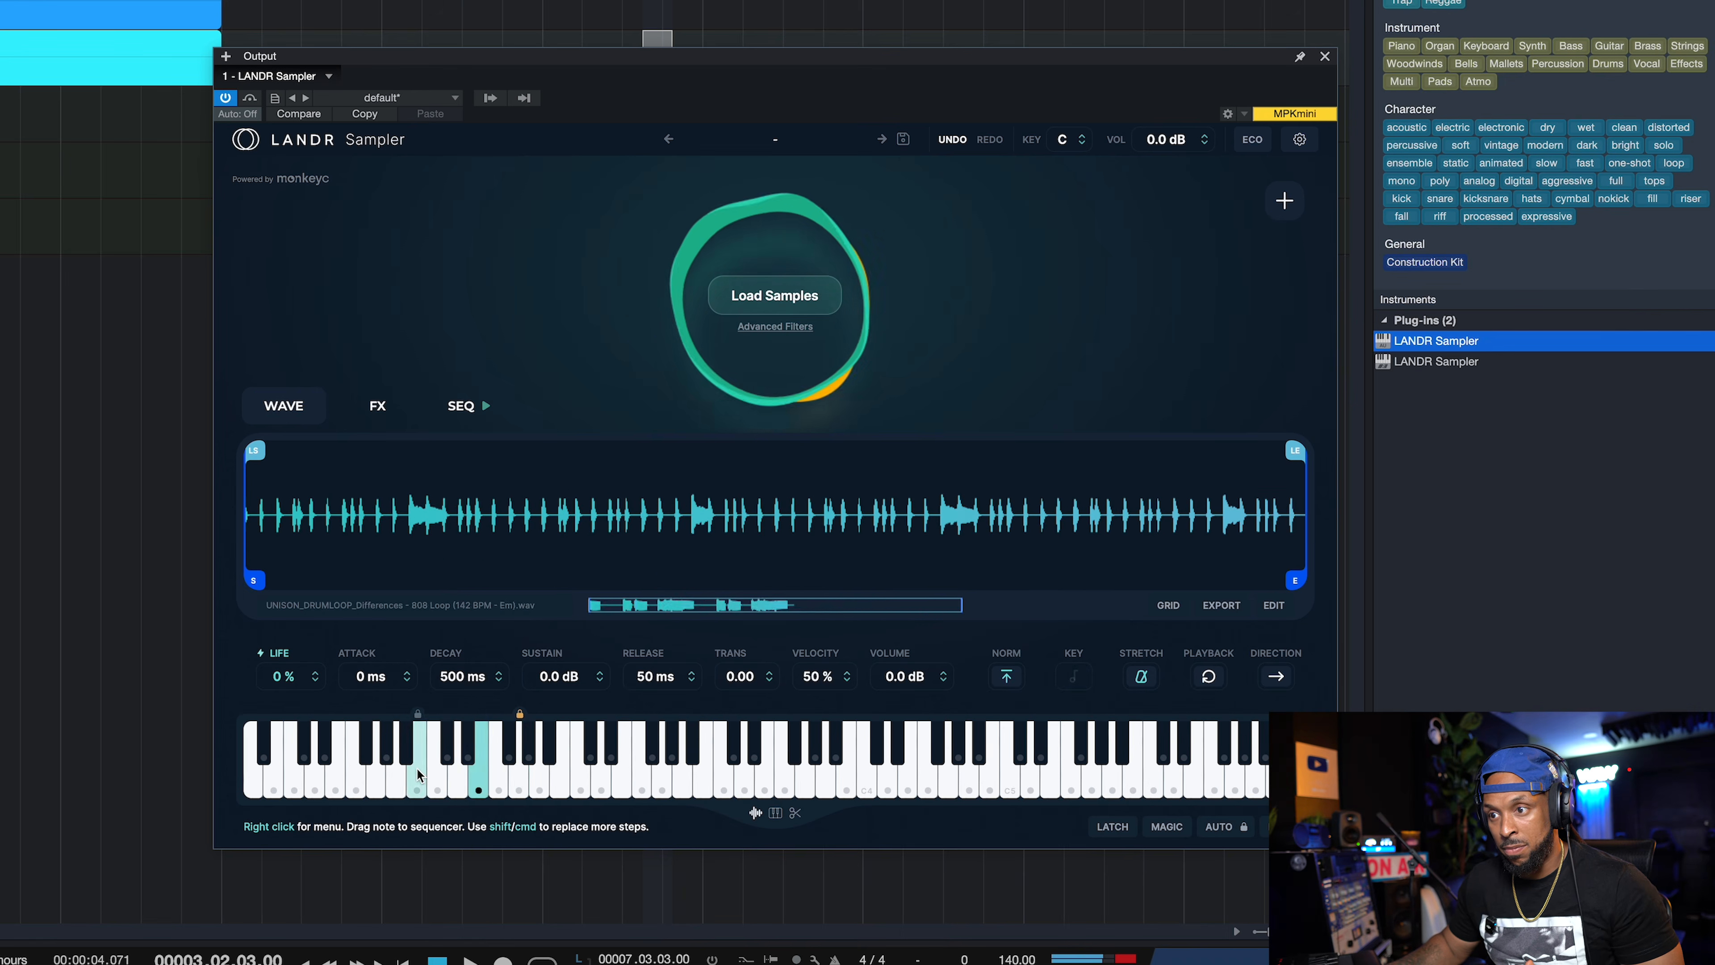
click(418, 779)
click(511, 761)
click(516, 776)
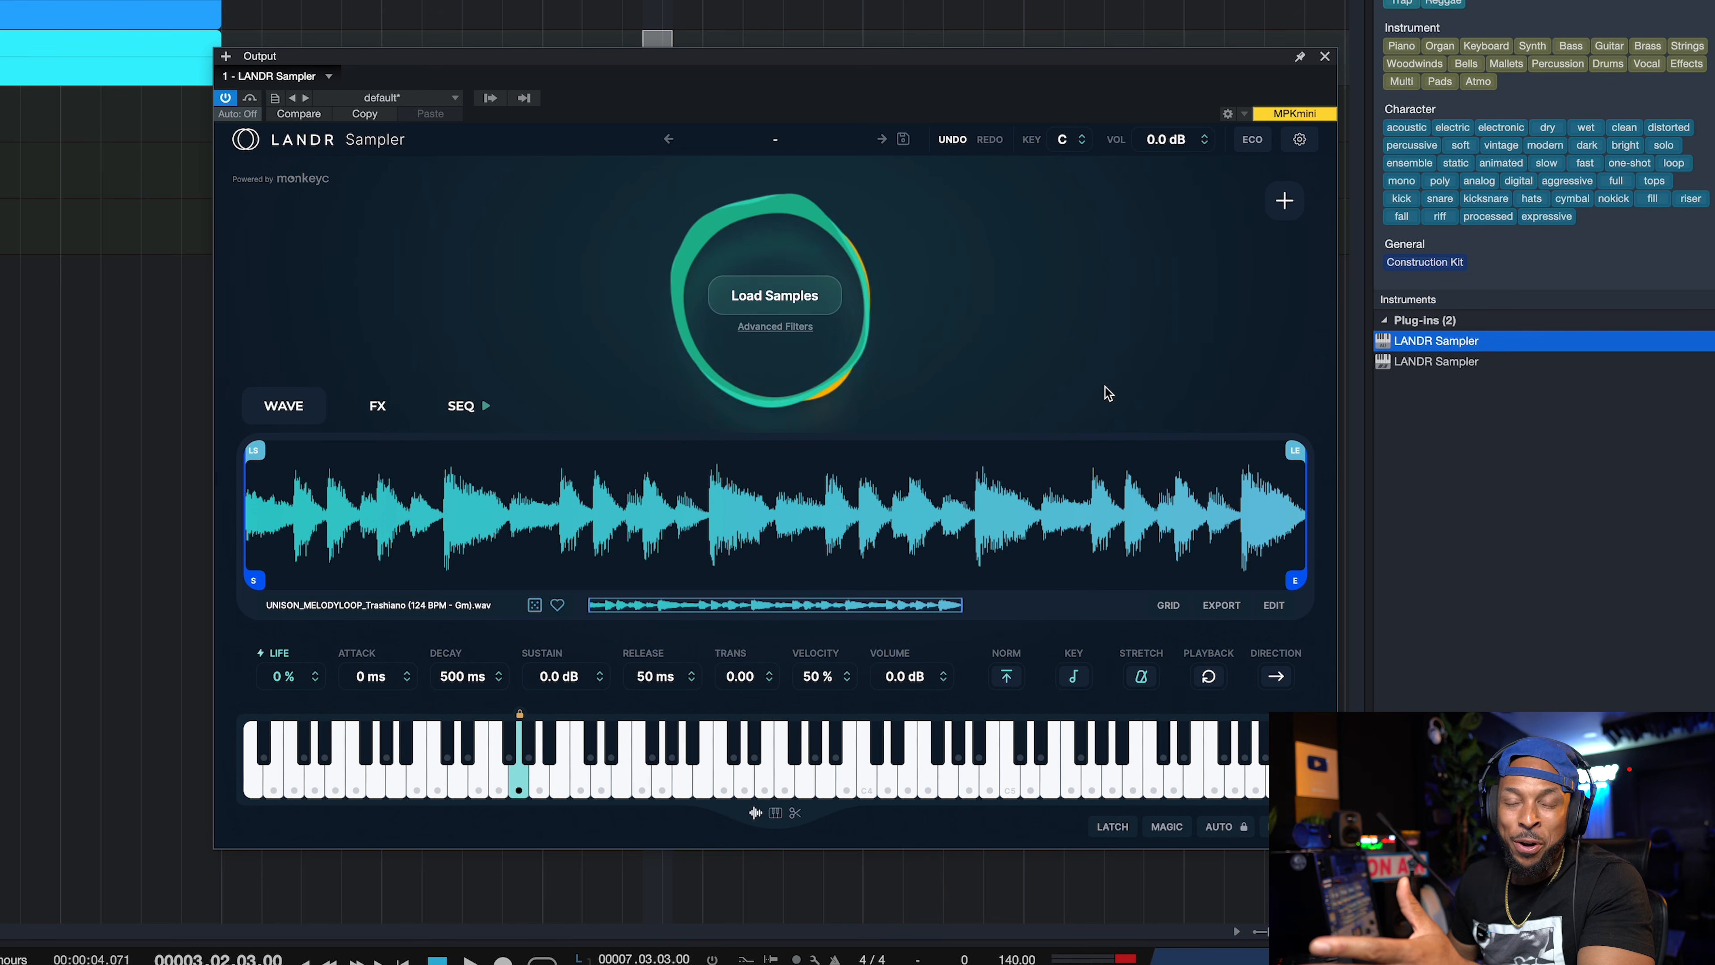
Step: Filter the samples by the text "kick" in the advanced filters, load the matches onto the keyboard and close the filter view
click(774, 327)
click(736, 326)
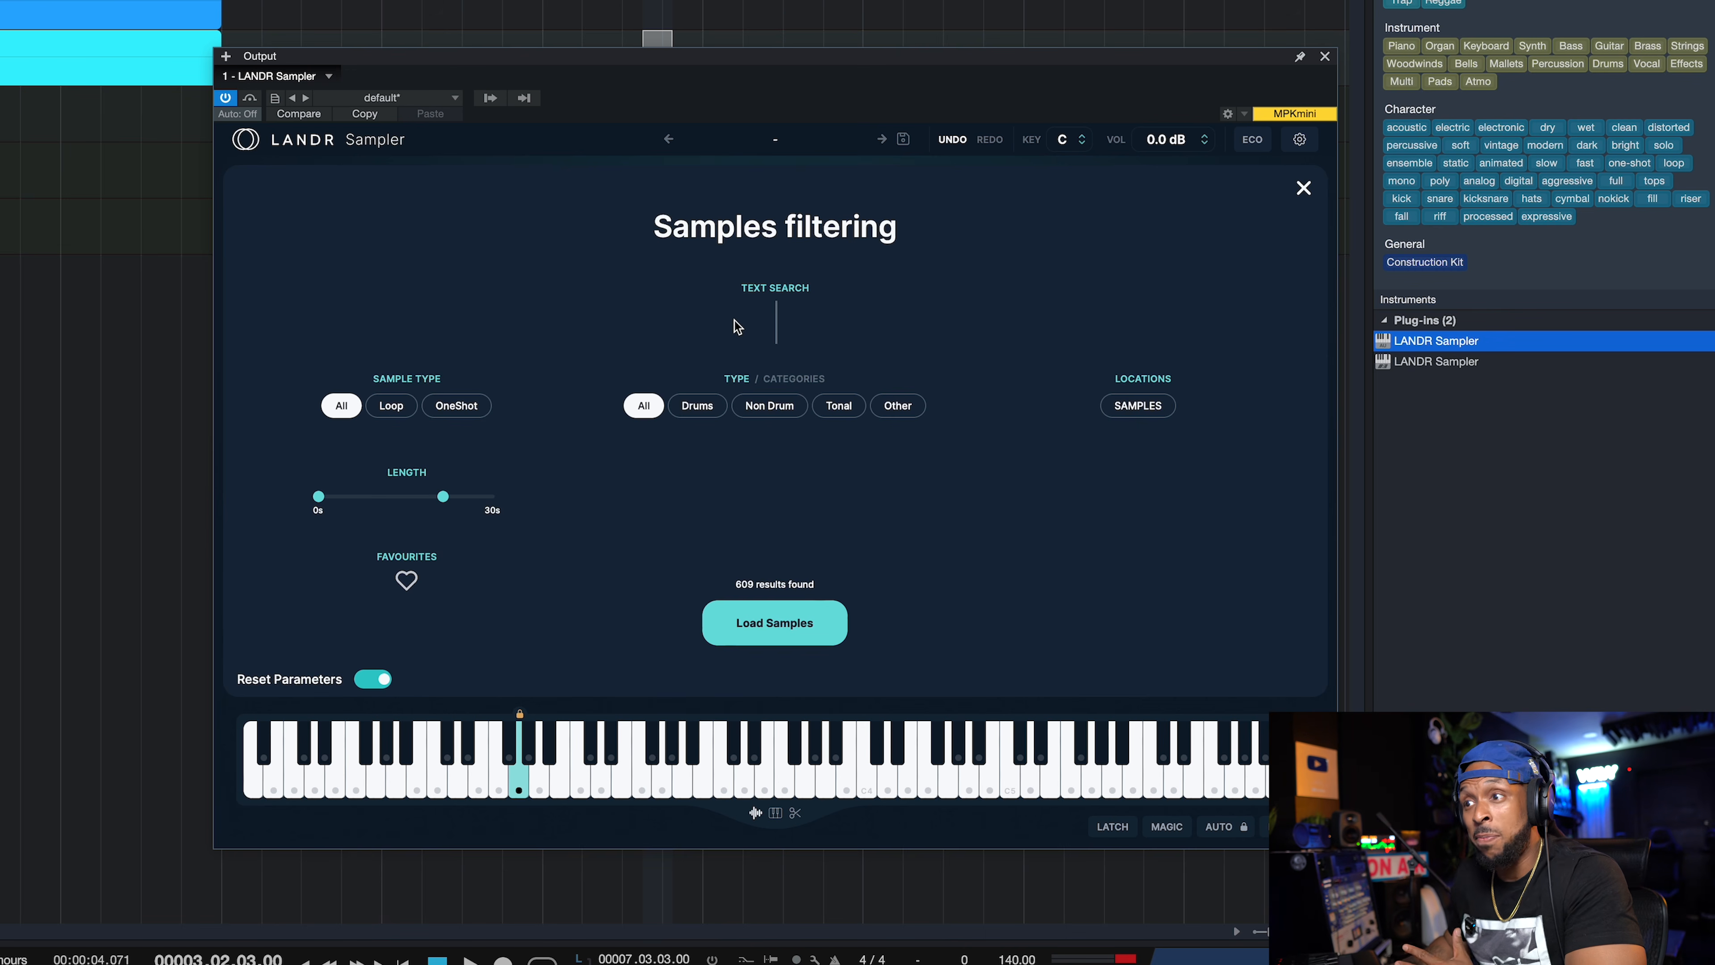
text(kick)
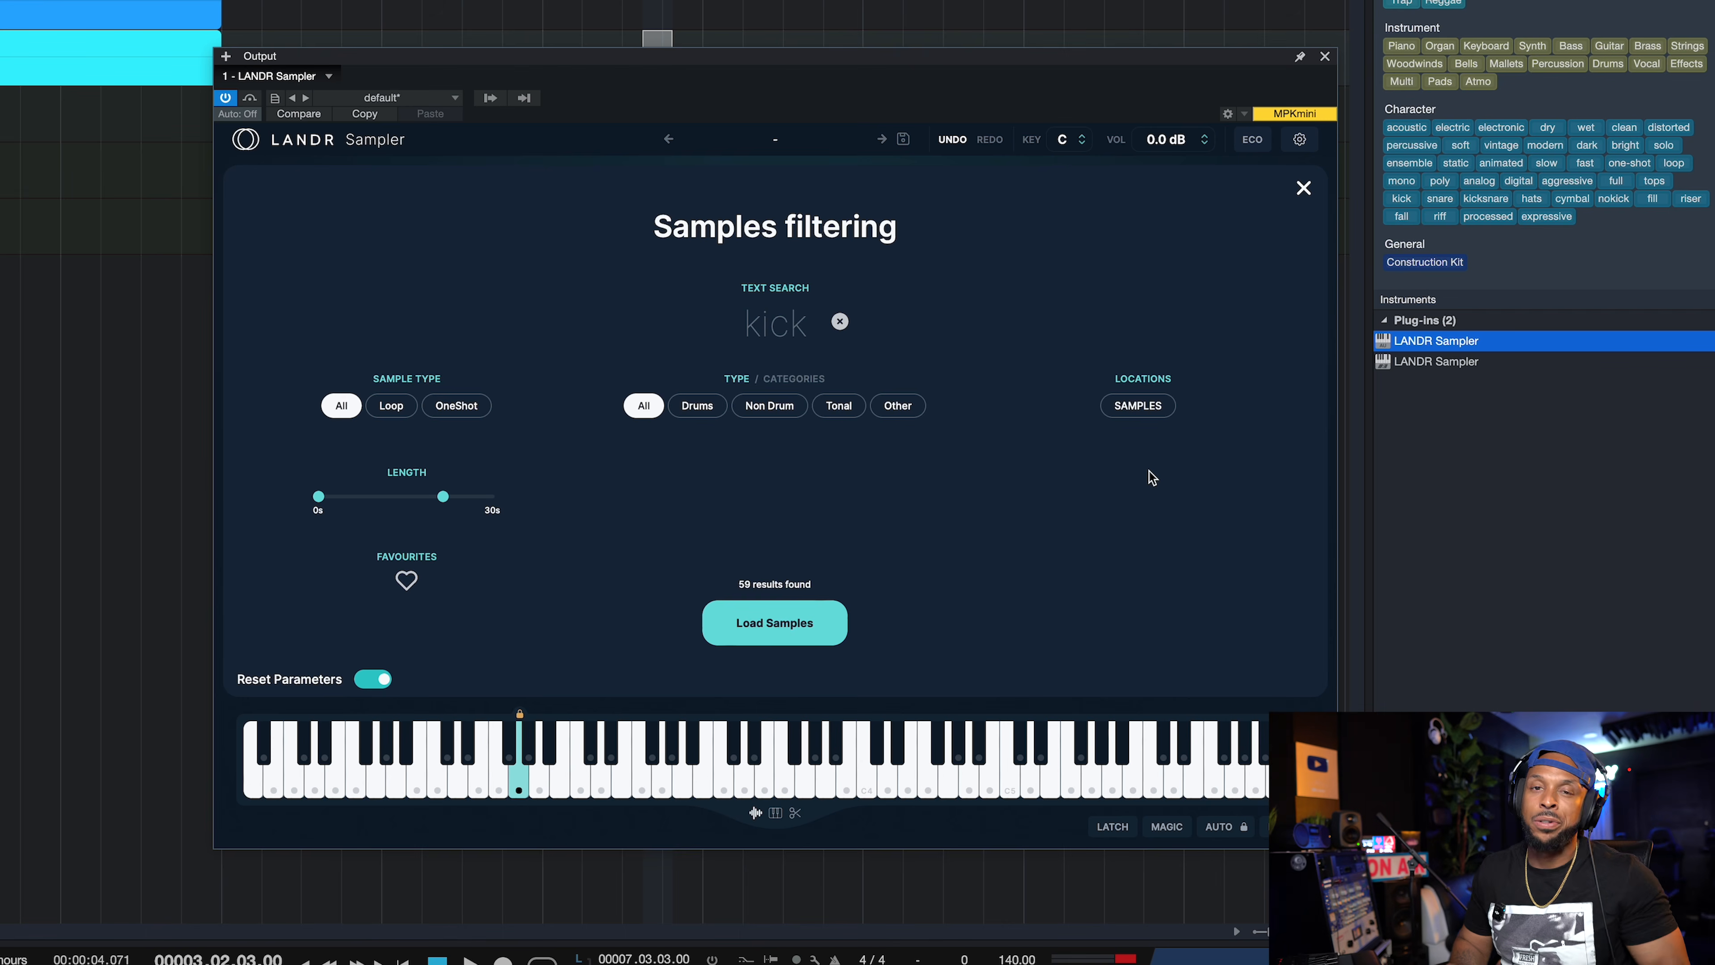
click(734, 625)
click(1303, 193)
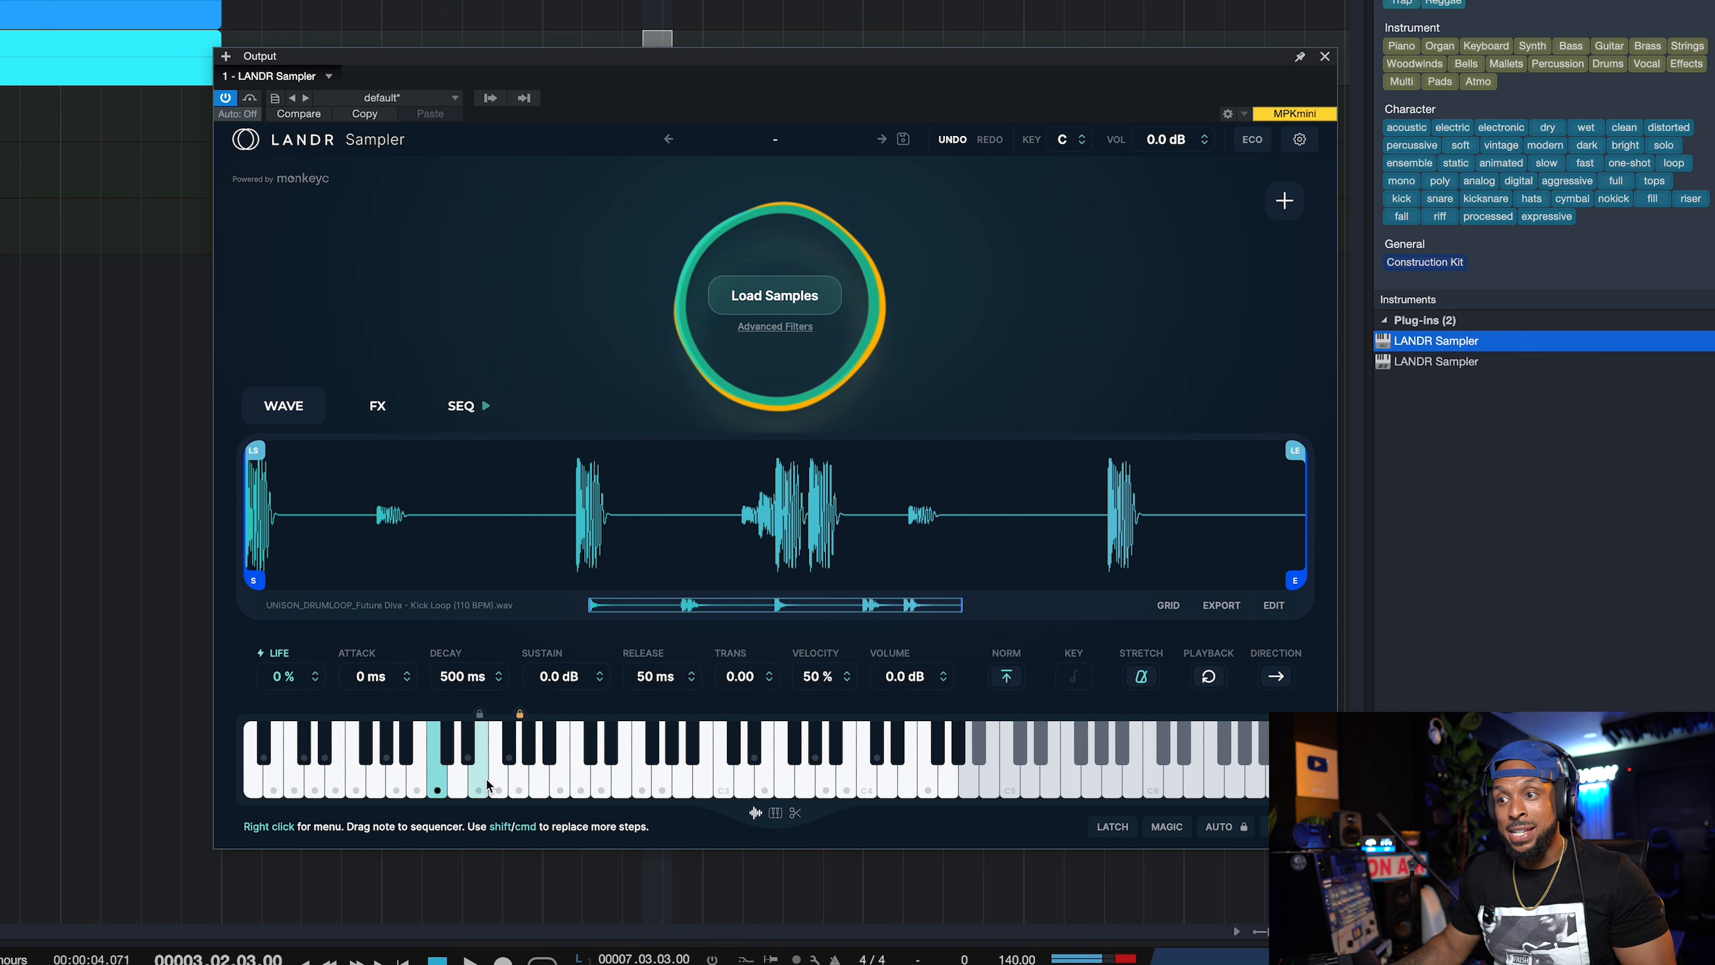
Step: Audition the kick samples on various keys and select the "So Purple - Kick Loop (123 BPM)" sample
click(513, 783)
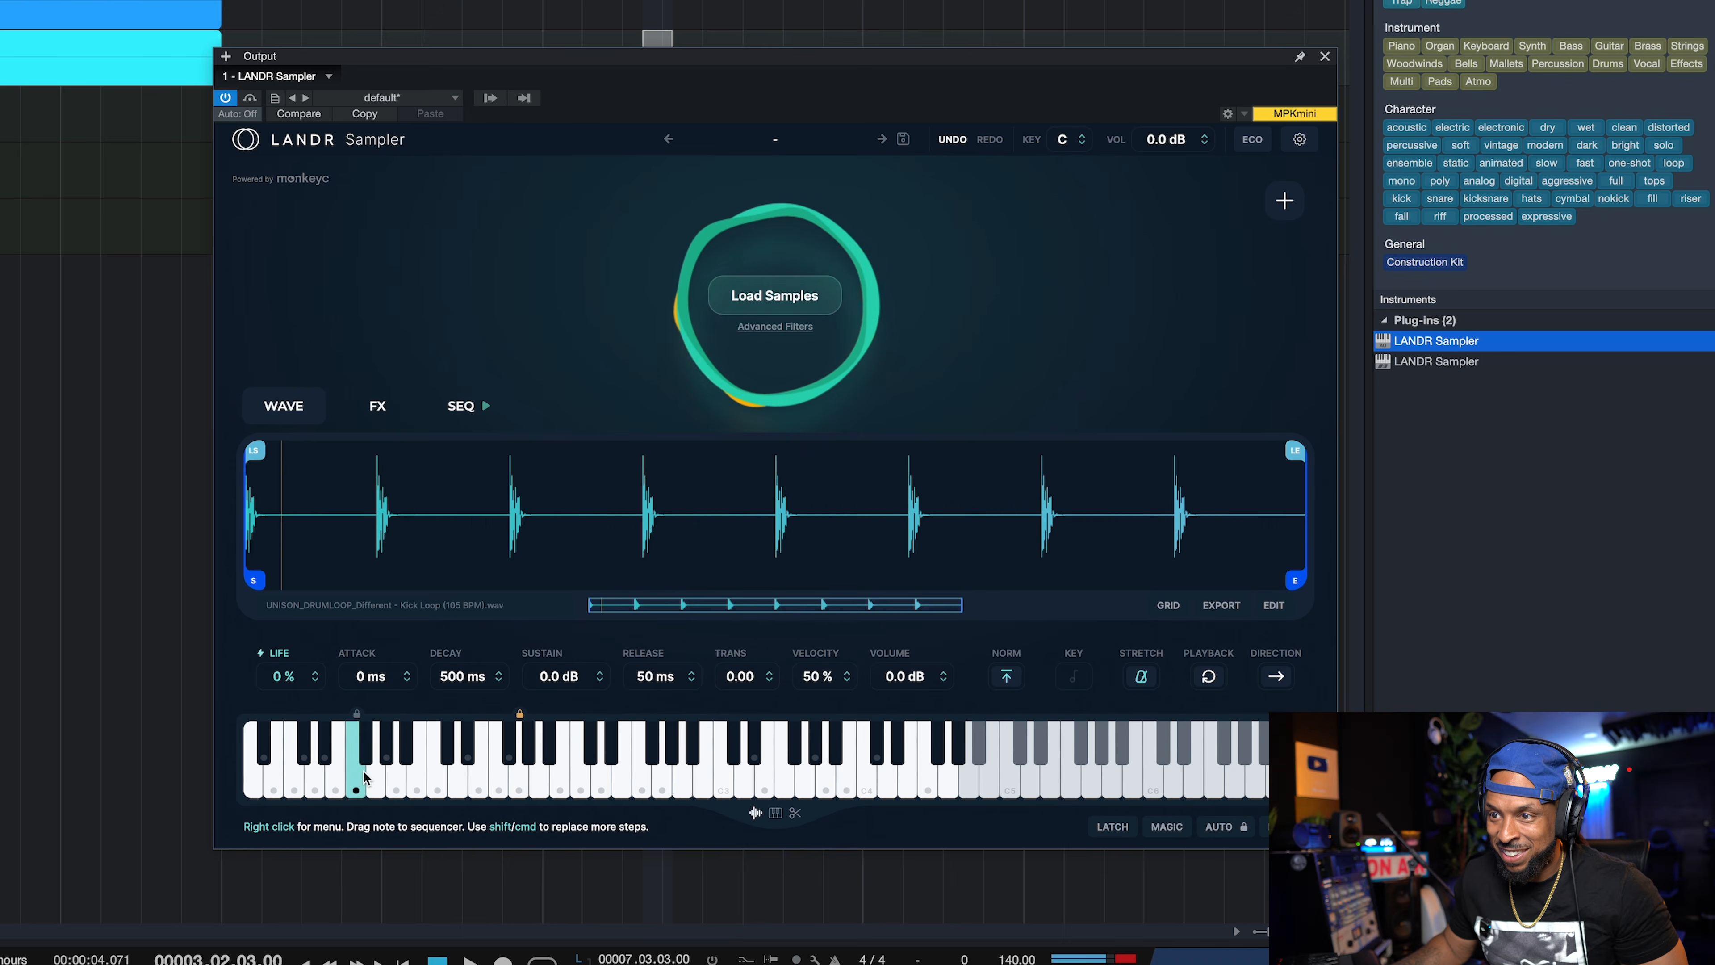
click(478, 776)
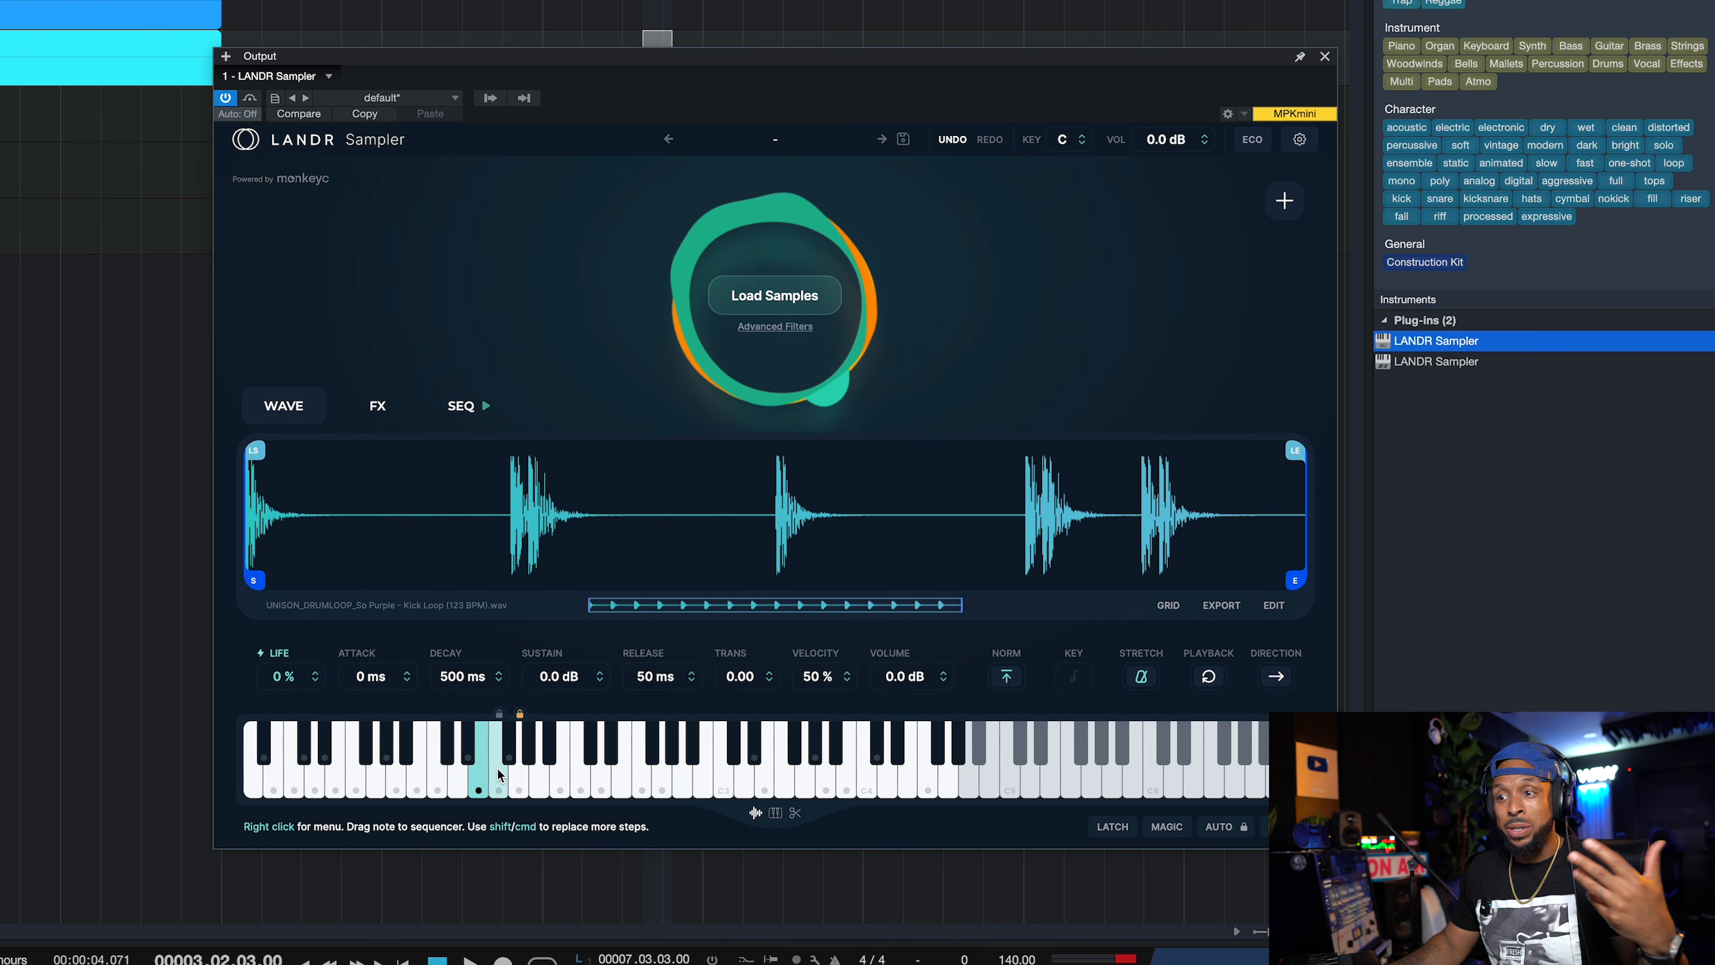
click(579, 790)
click(539, 789)
click(438, 787)
click(498, 789)
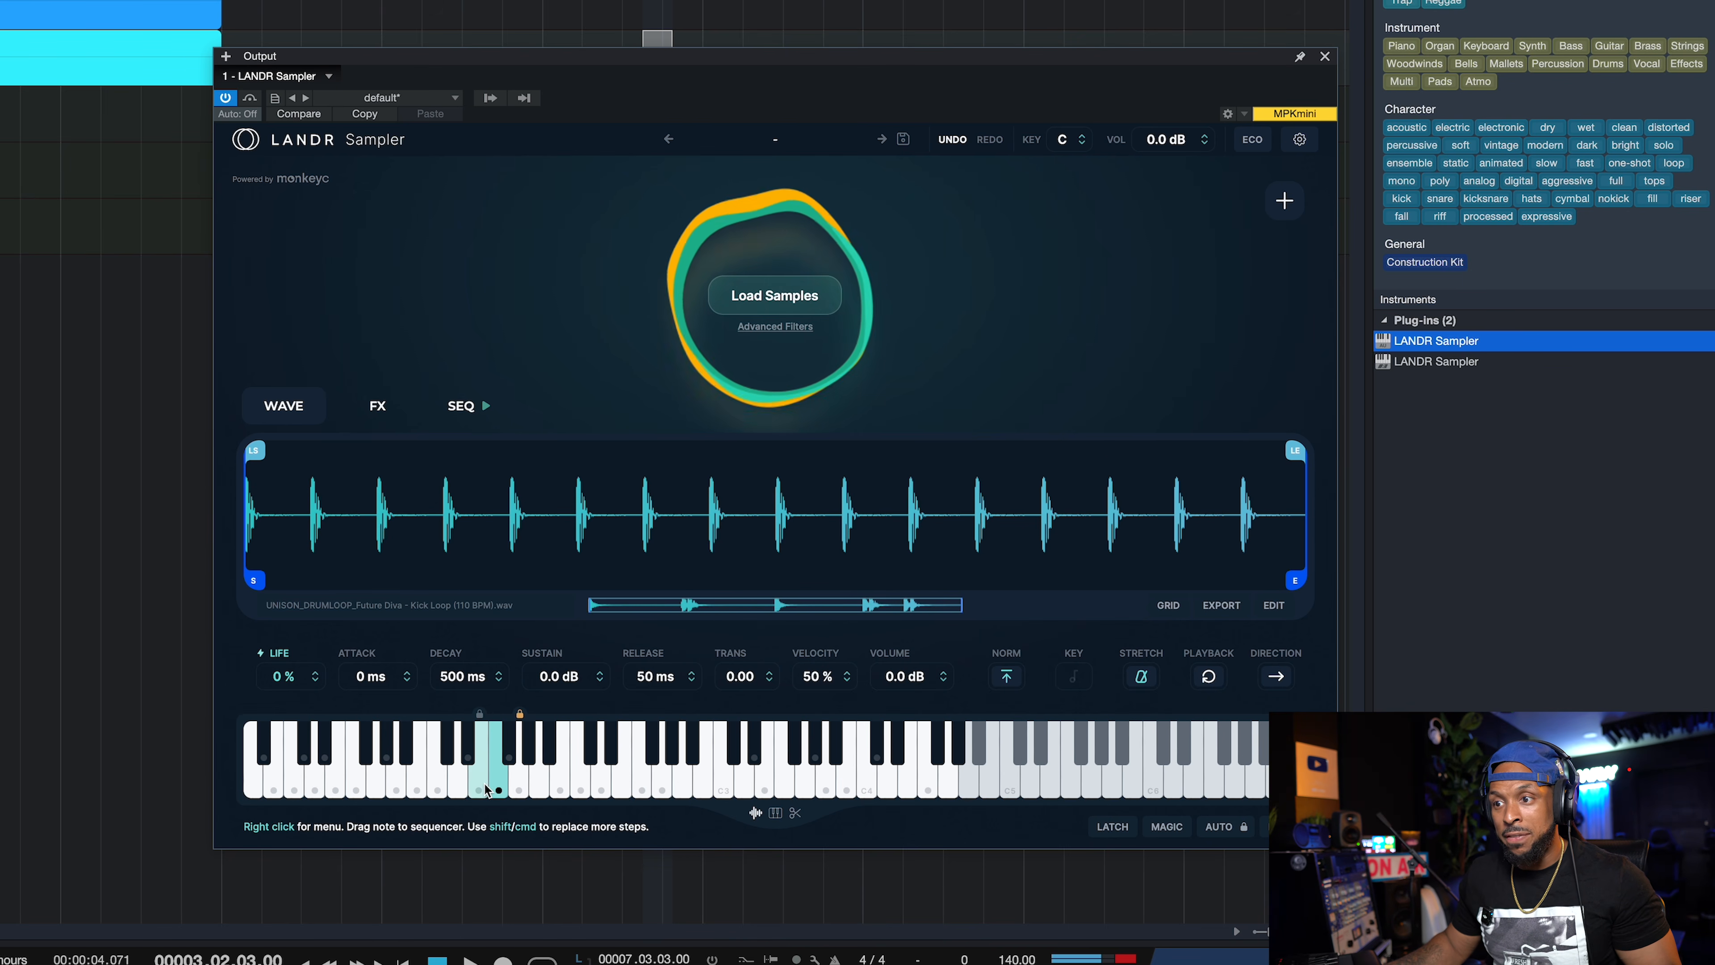
Step: Trim the So Purple kick loop's start and end to isolate its third hit, and try moving the loop markers around that hit
drag(253, 580, 388, 589)
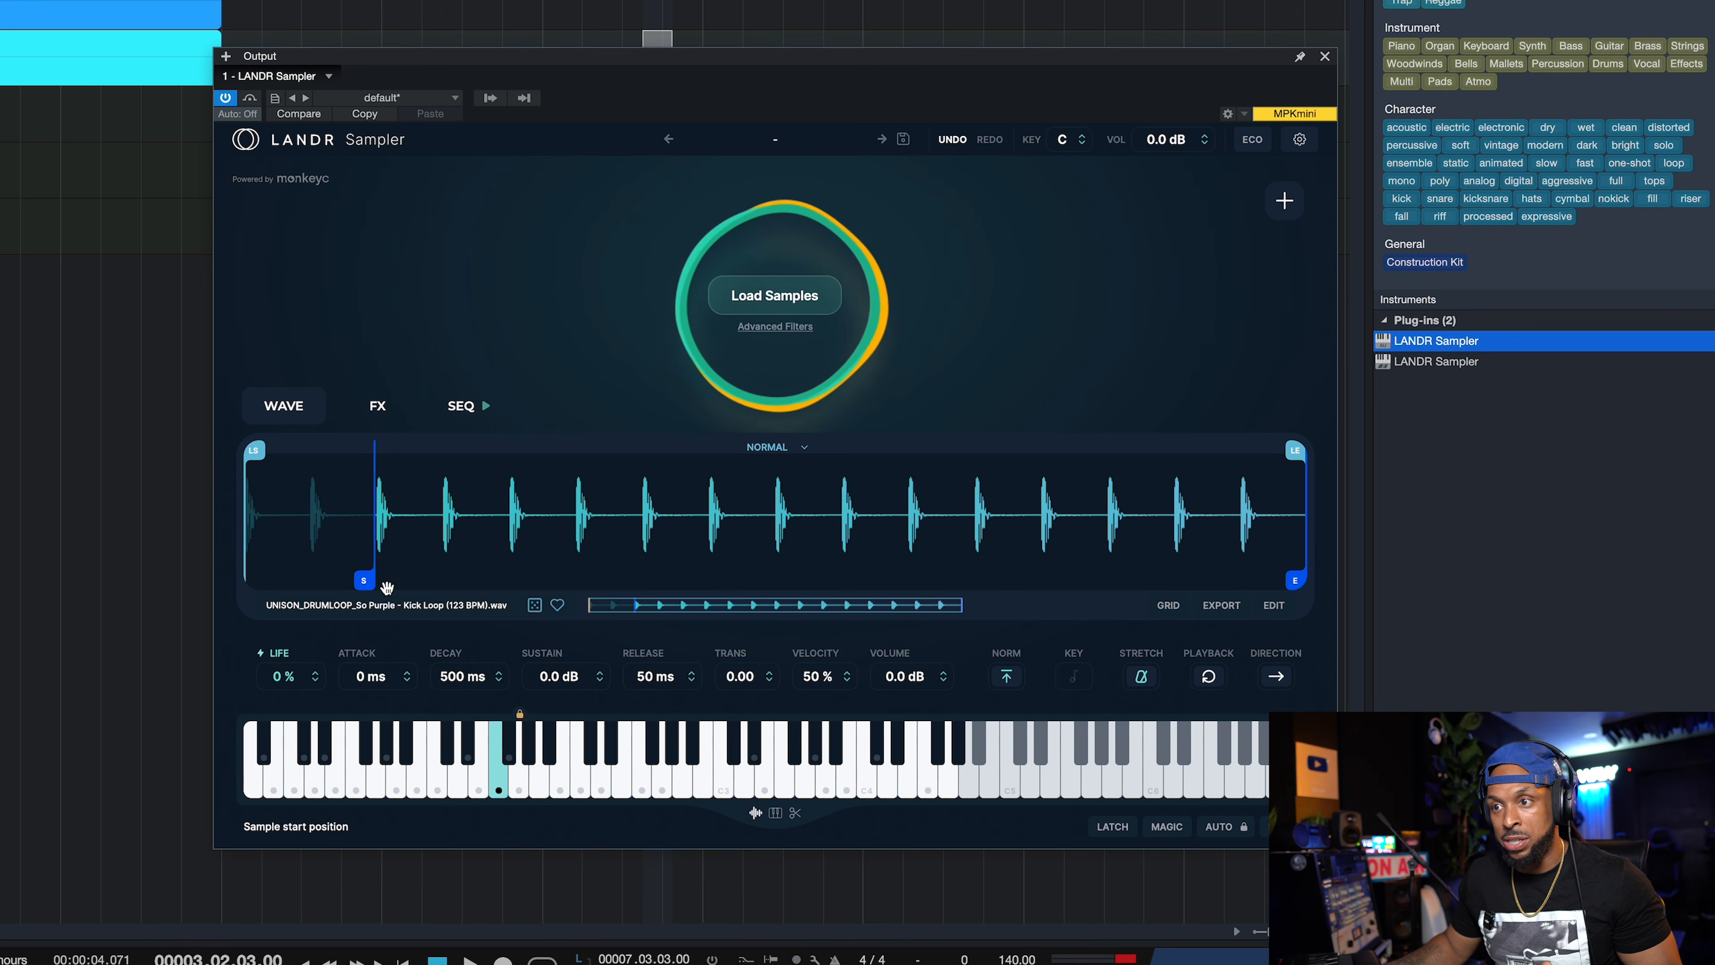
drag(1292, 580, 404, 583)
drag(248, 451, 384, 451)
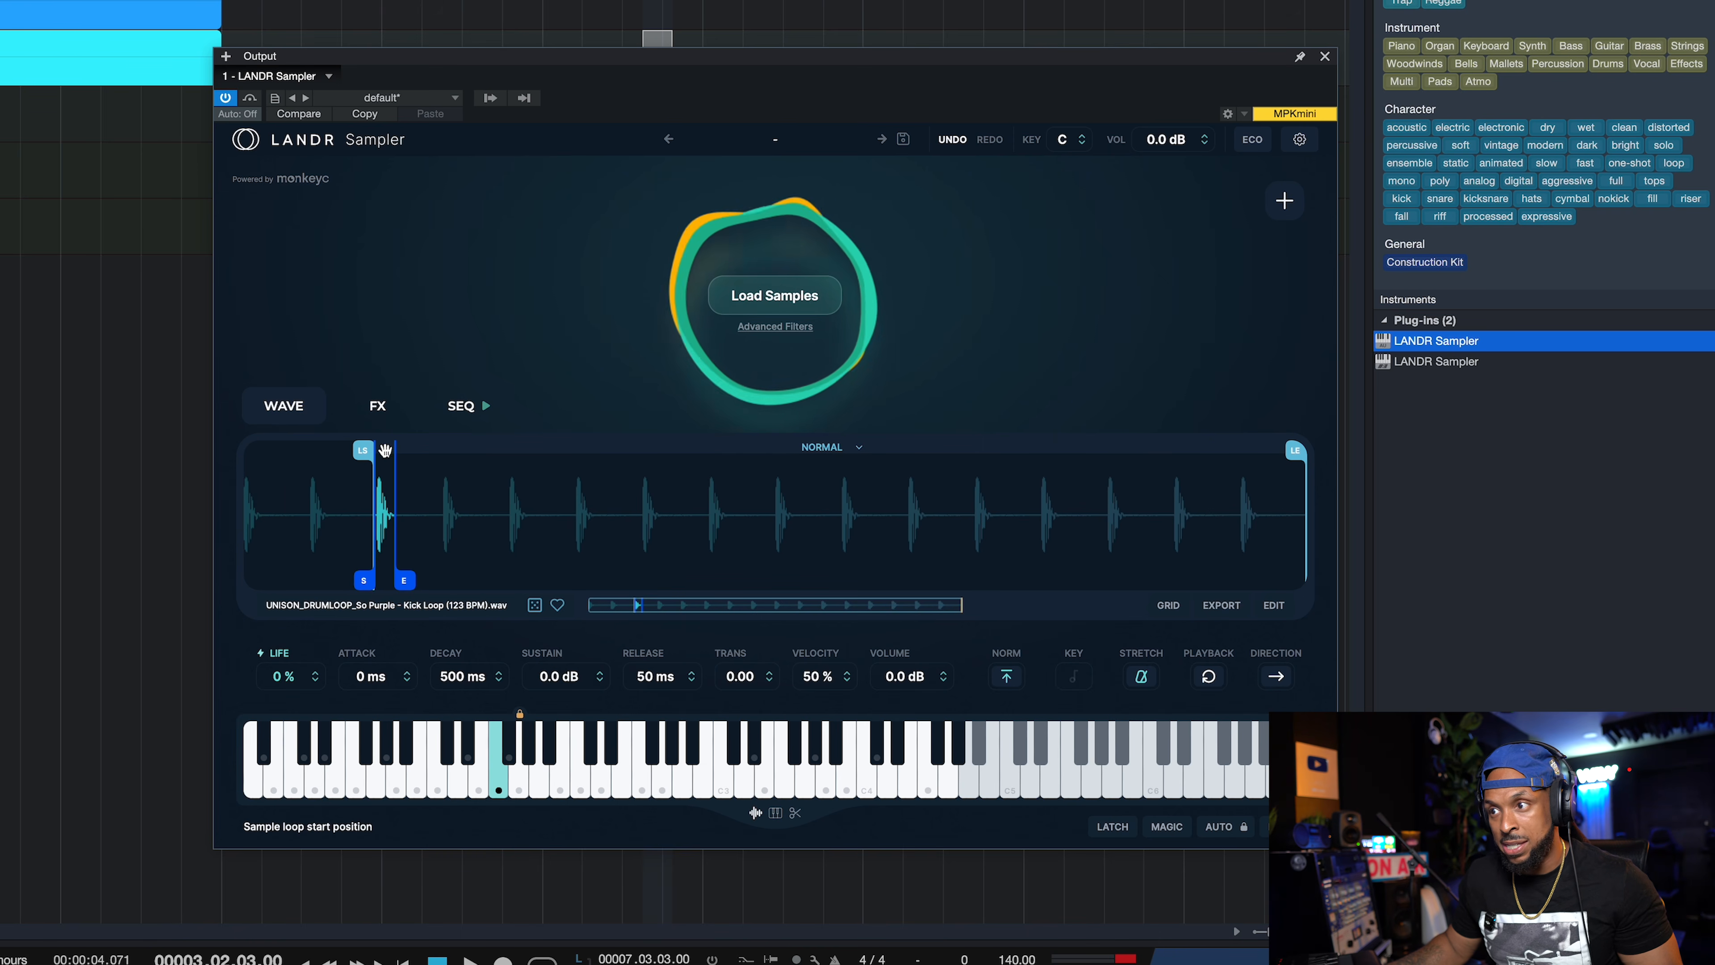
mouse_move(1296, 451)
mouse_down()
mouse_move(406, 466)
mouse_move(500, 454)
mouse_up()
click(476, 448)
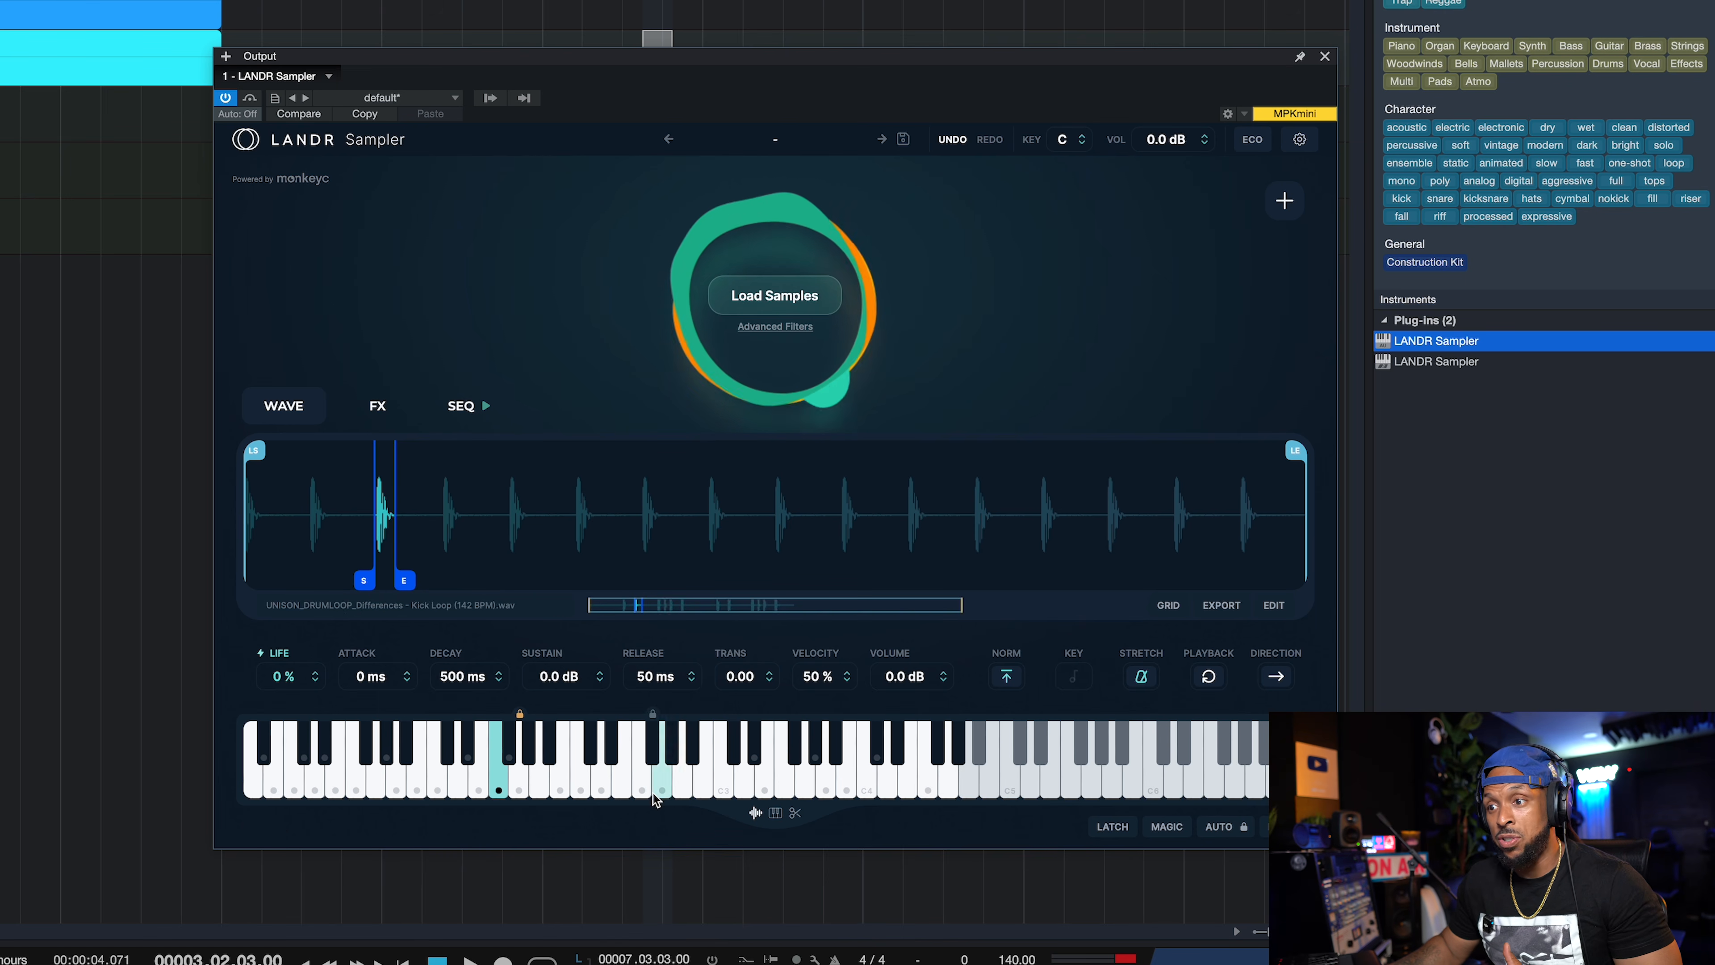
Step: Trim the locked Trashiano melody loop's start and end to its first loud chord and audition it
click(523, 784)
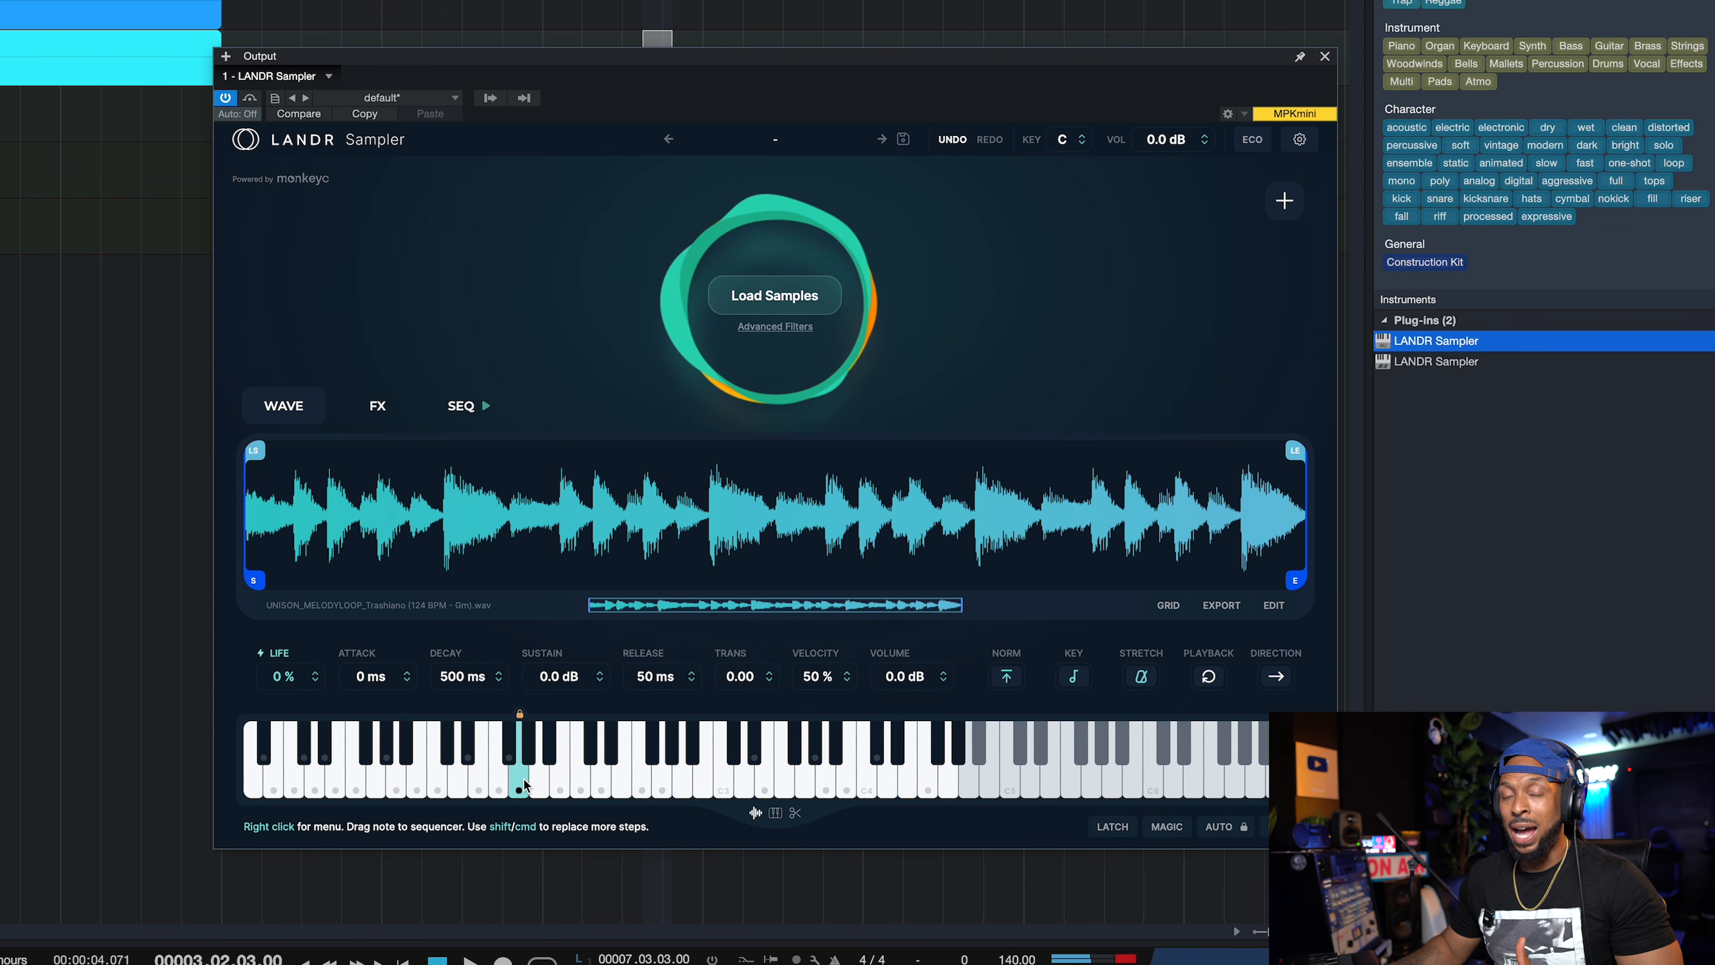
drag(254, 580, 449, 592)
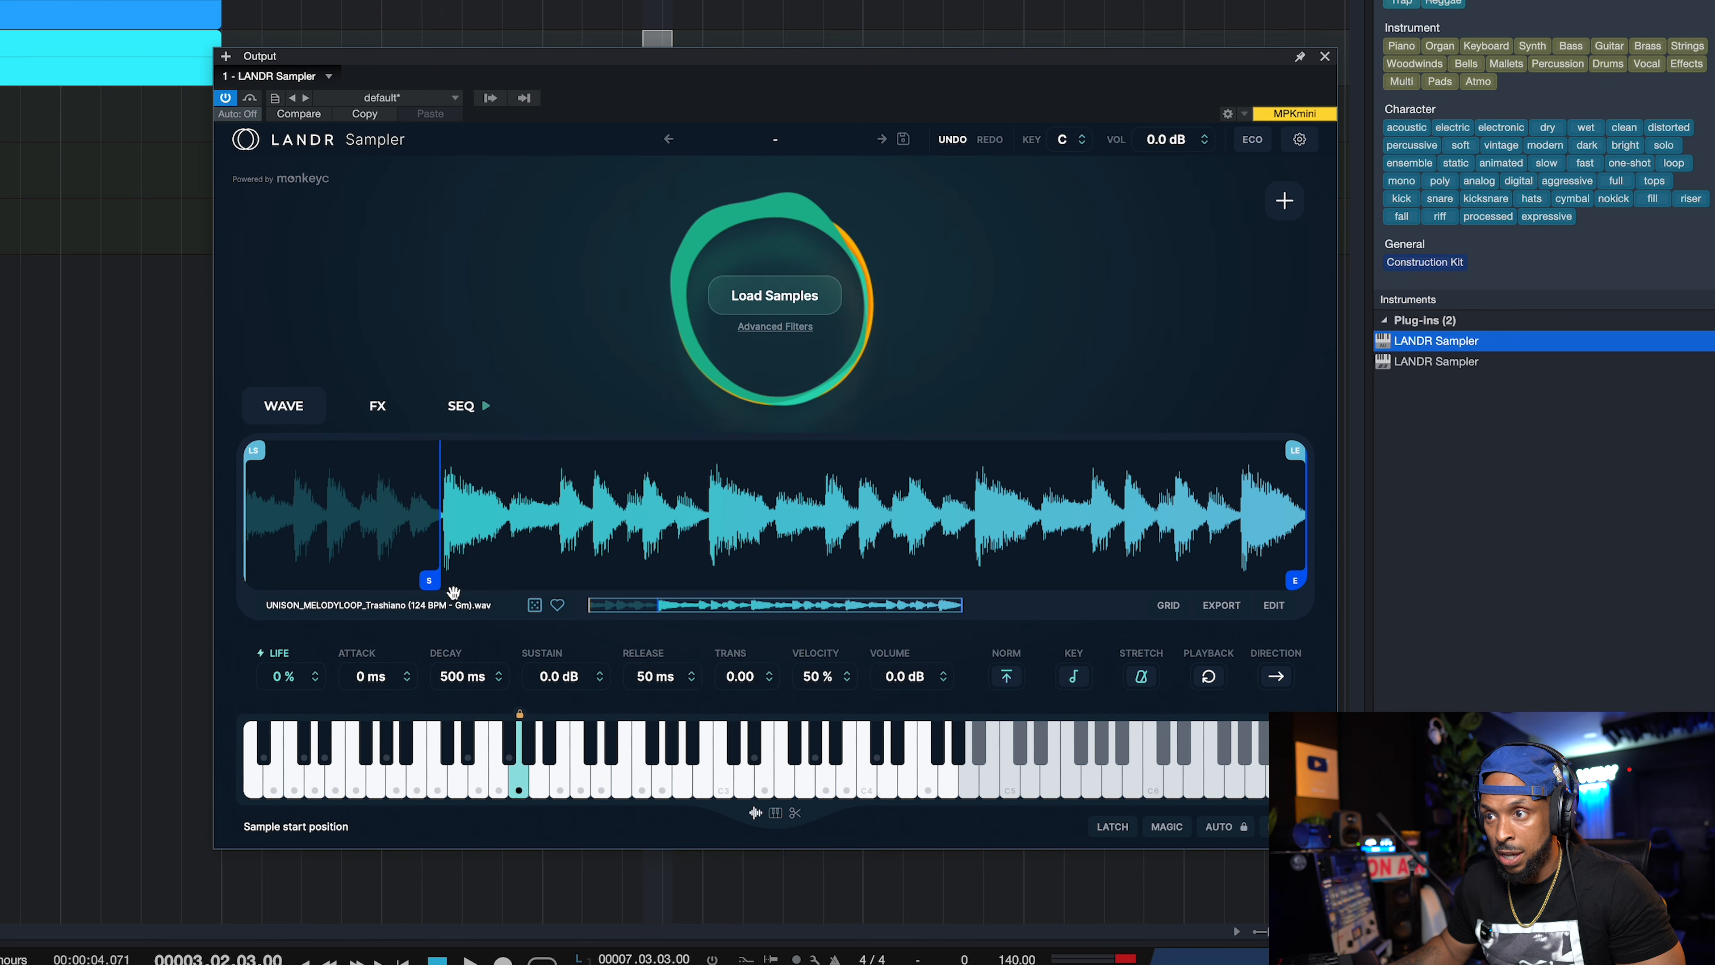
drag(1286, 578, 498, 587)
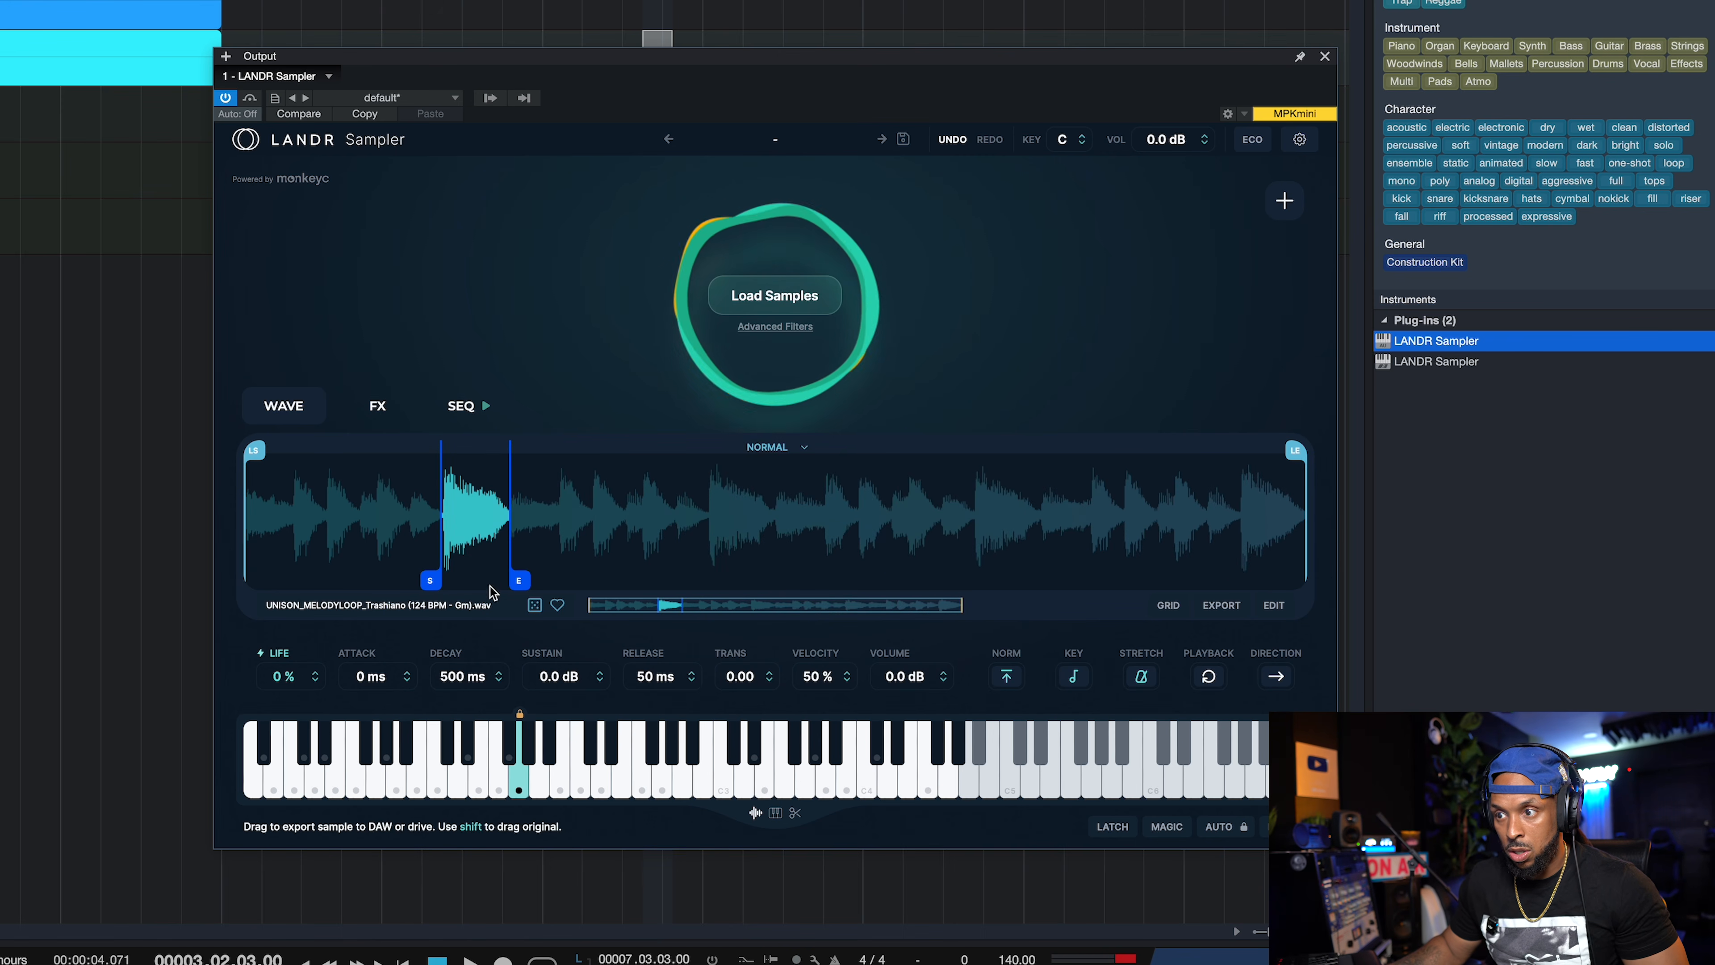
key(space)
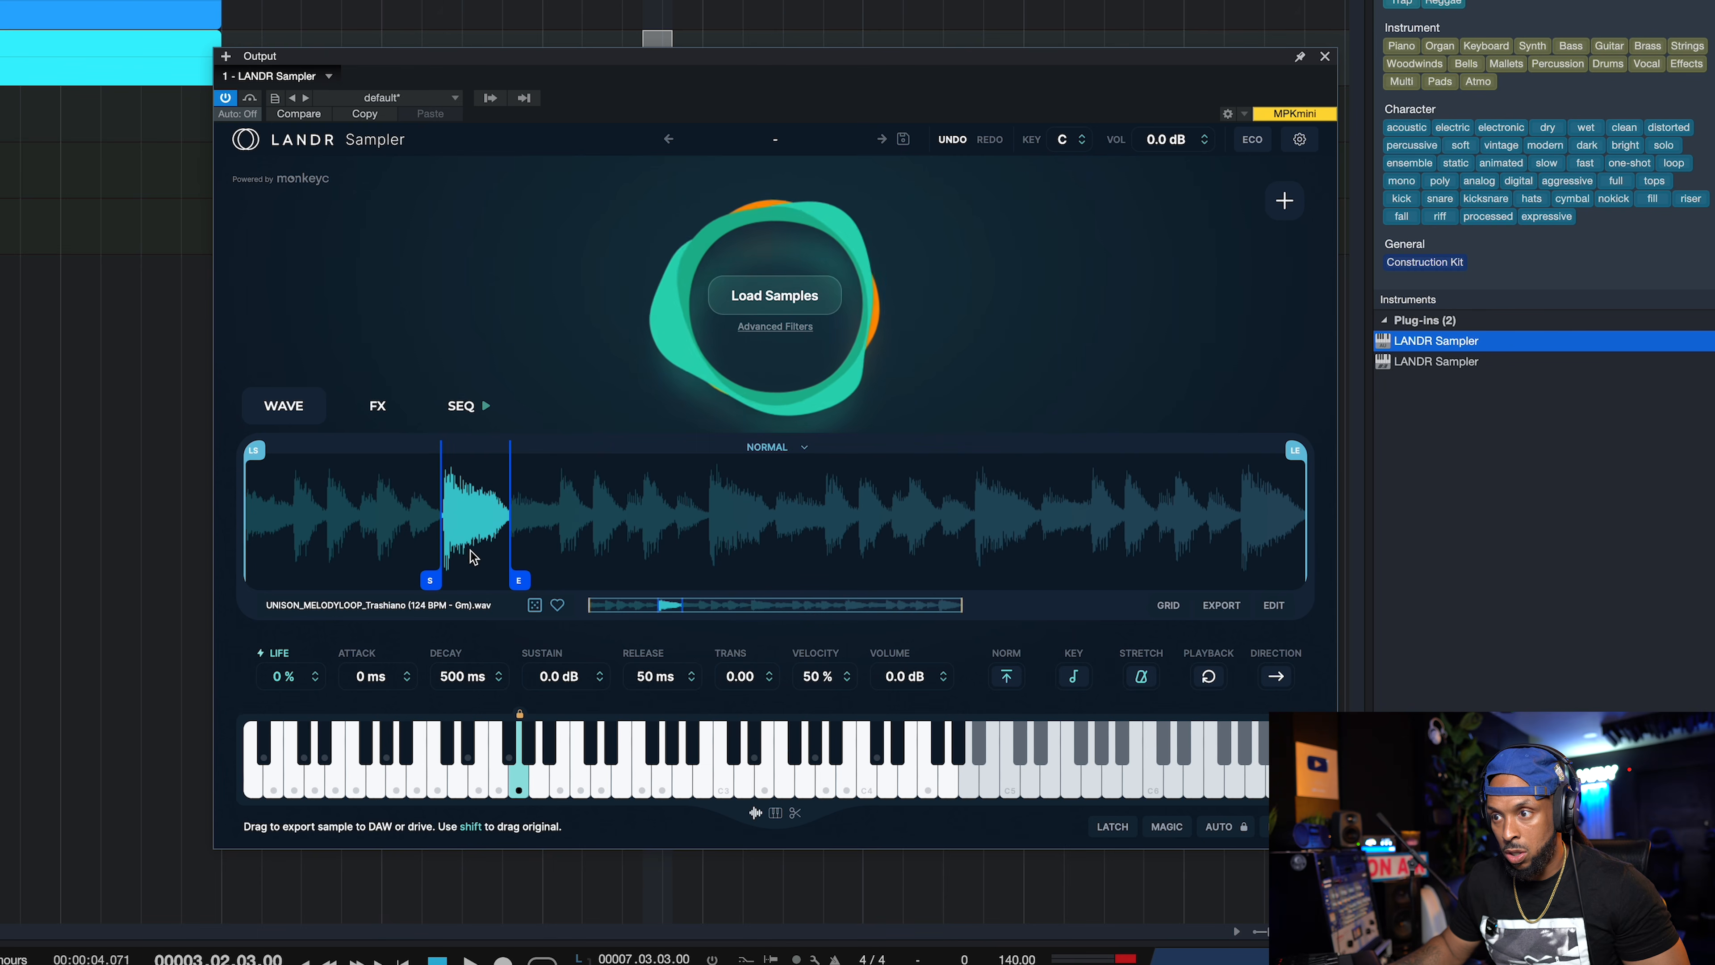
click(521, 780)
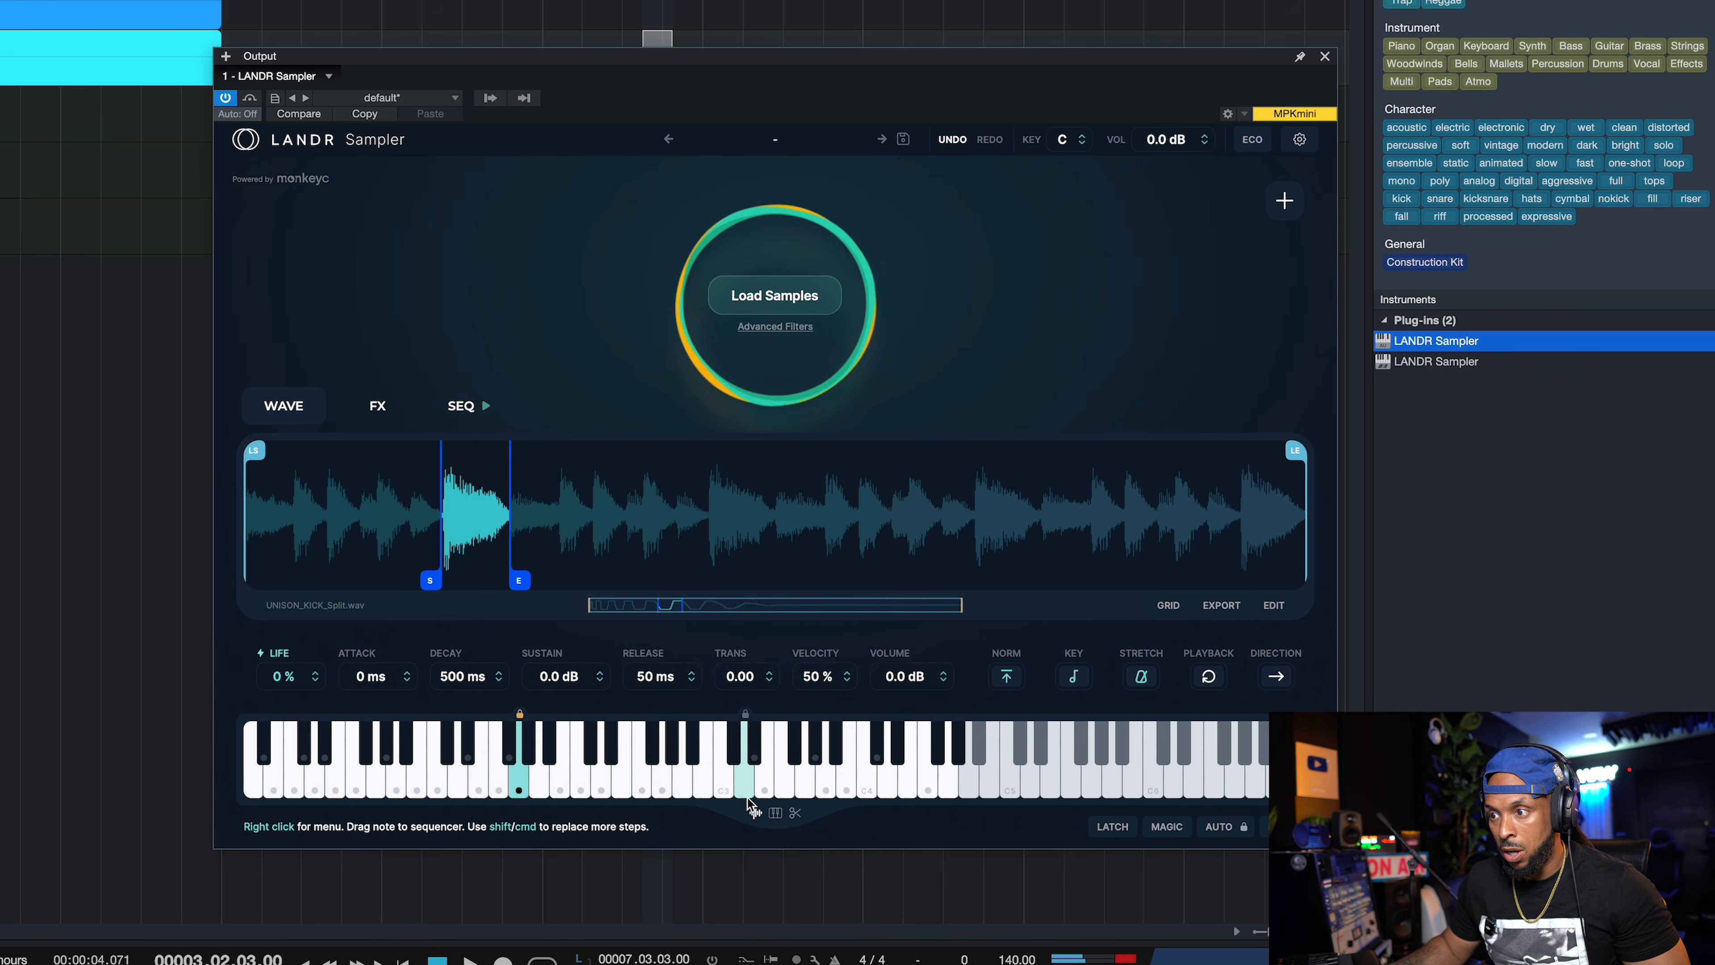
Step: Switch the keyboard to chromatic mode and play the trimmed melody chord at different pitches
click(775, 813)
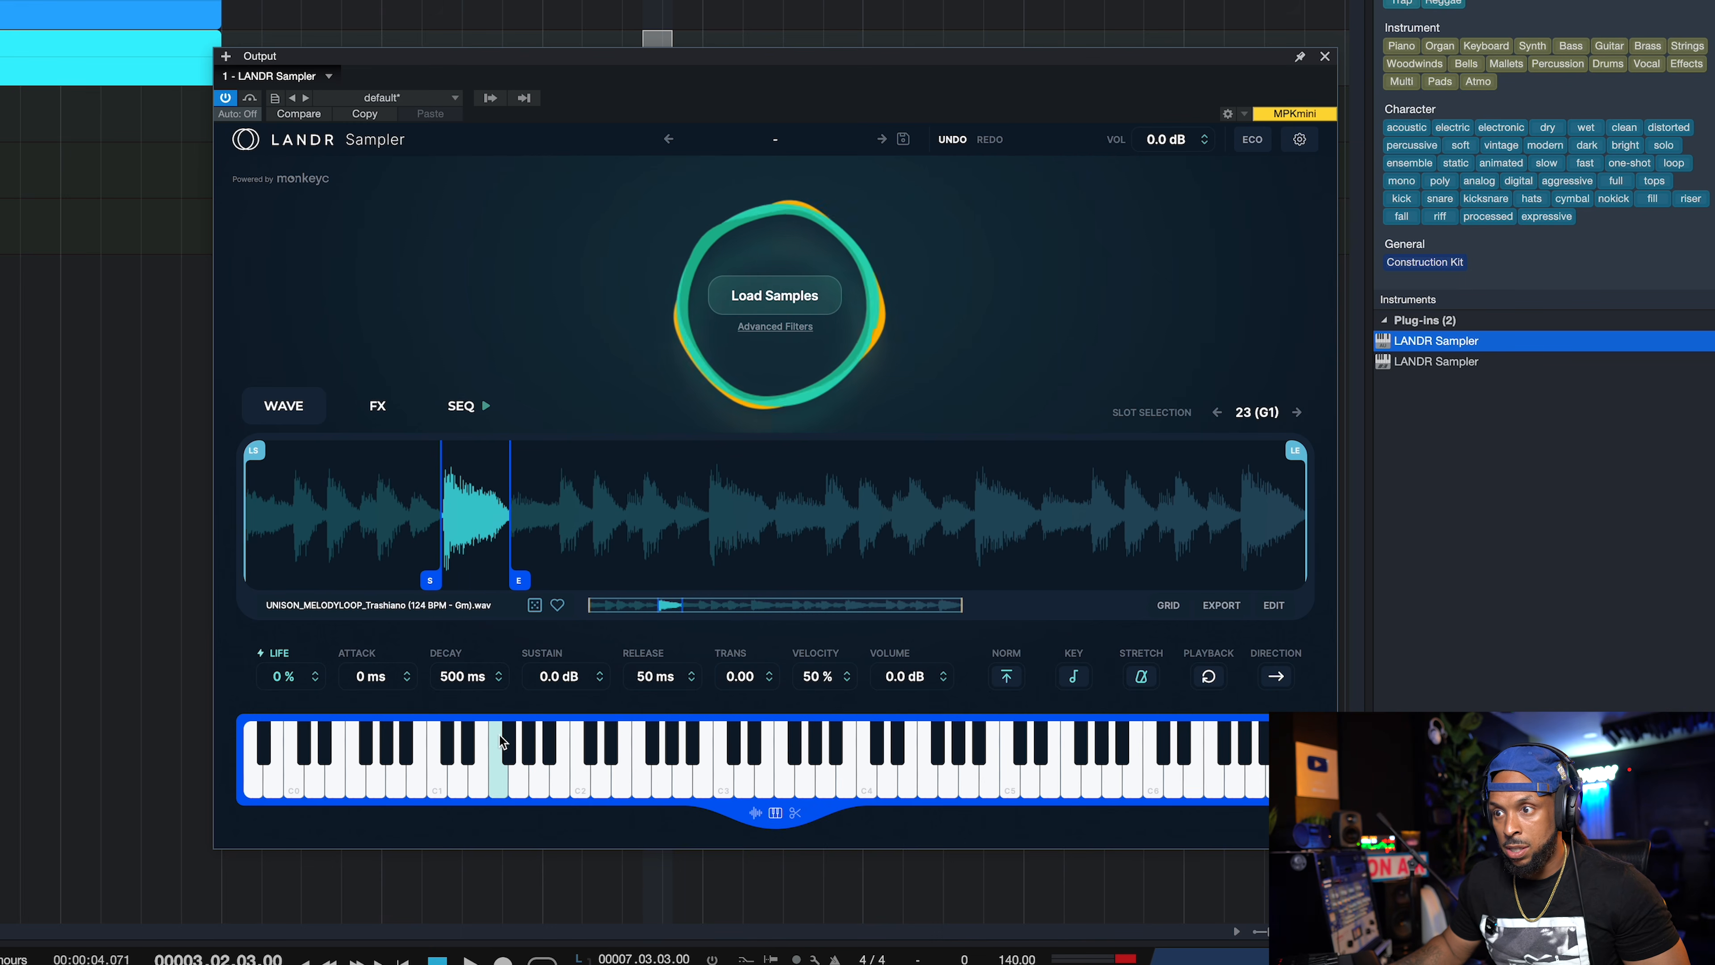
click(821, 772)
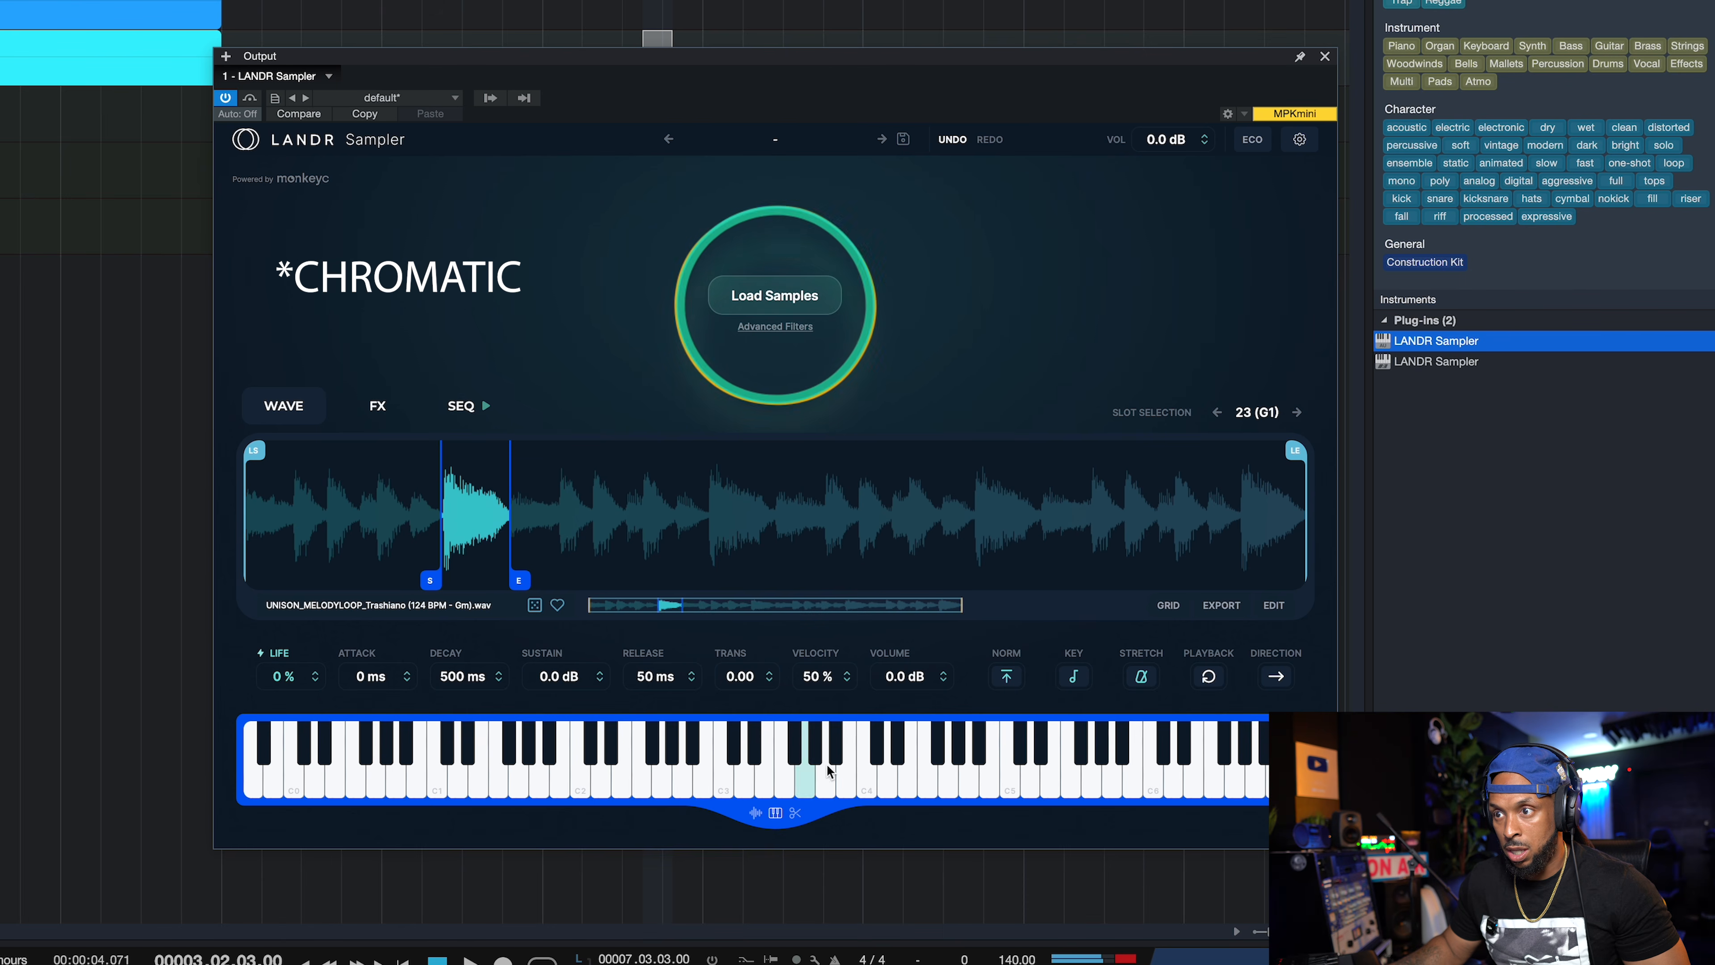
click(1046, 773)
click(942, 770)
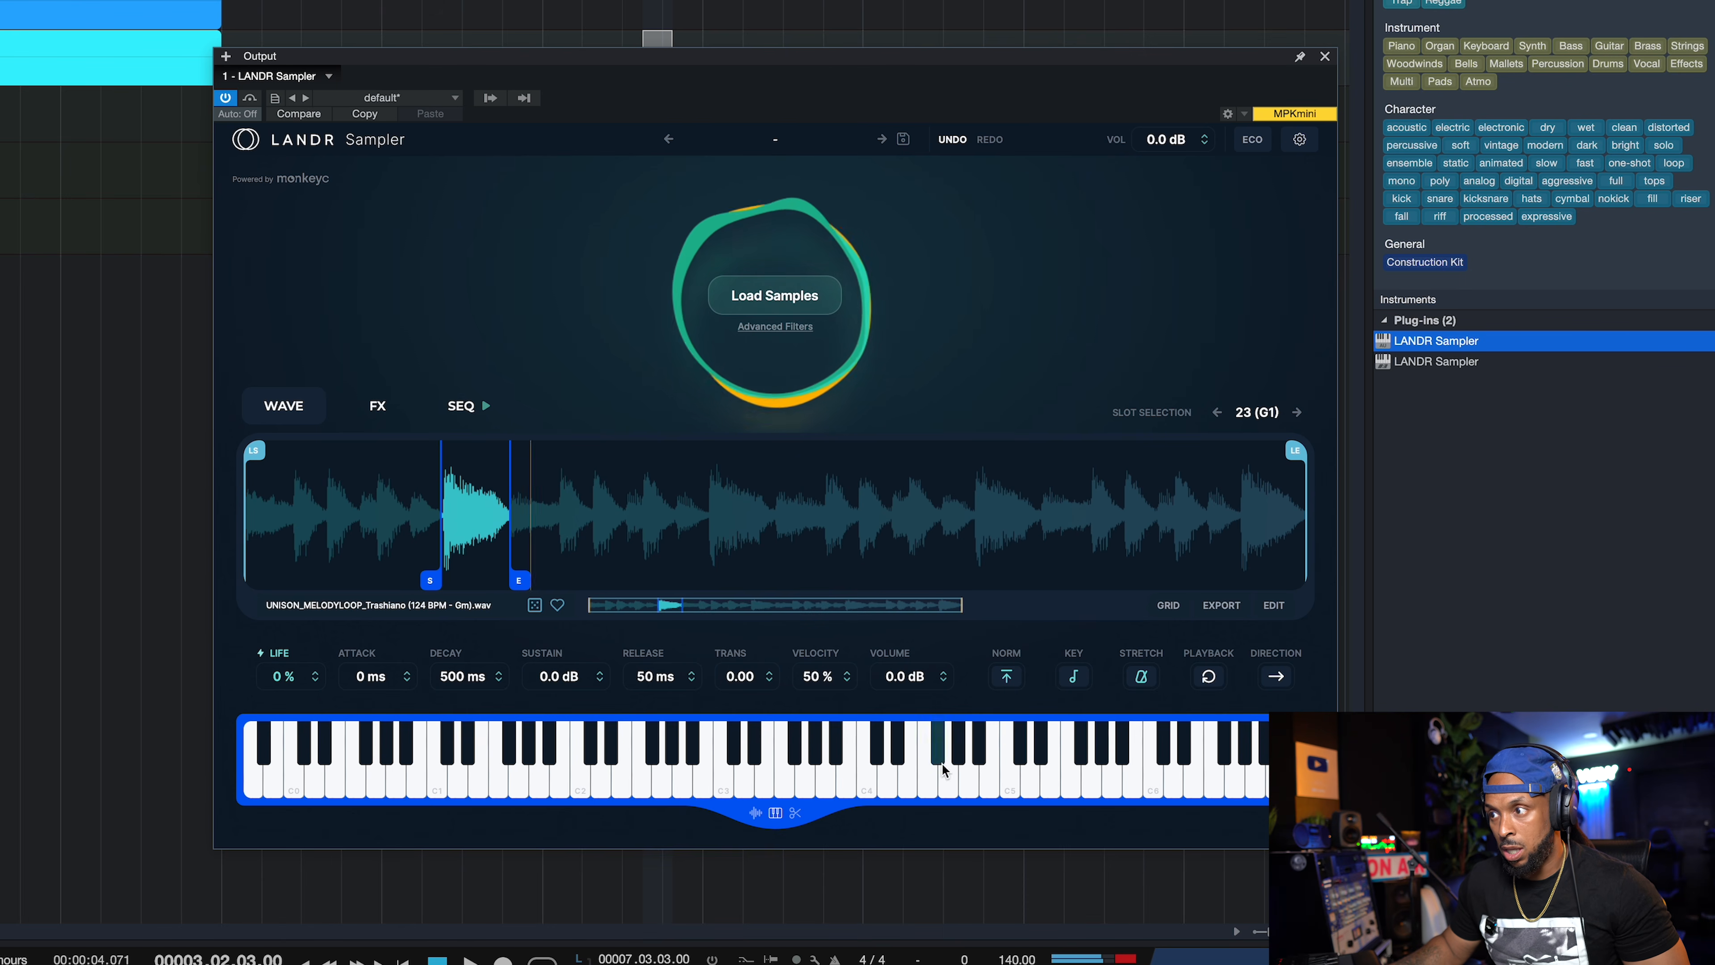
Step: Cycle the melody chord's playback through the loop and one-shot options and leave it on normal playback
click(1210, 677)
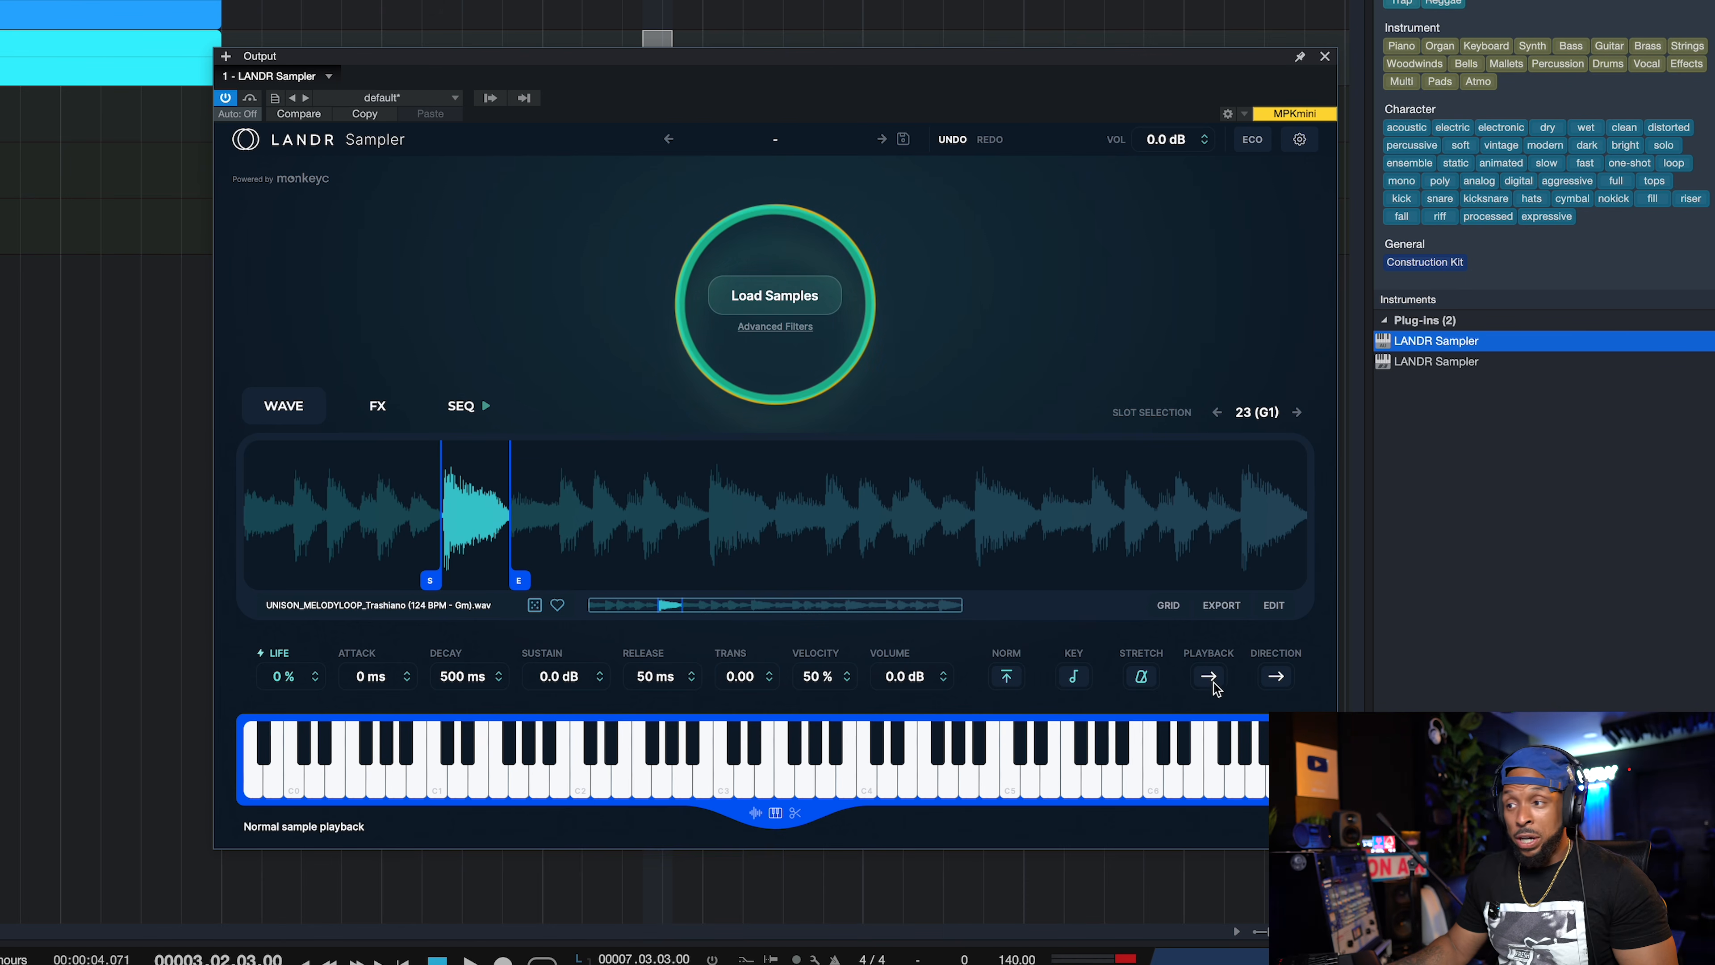
click(1213, 677)
click(1215, 679)
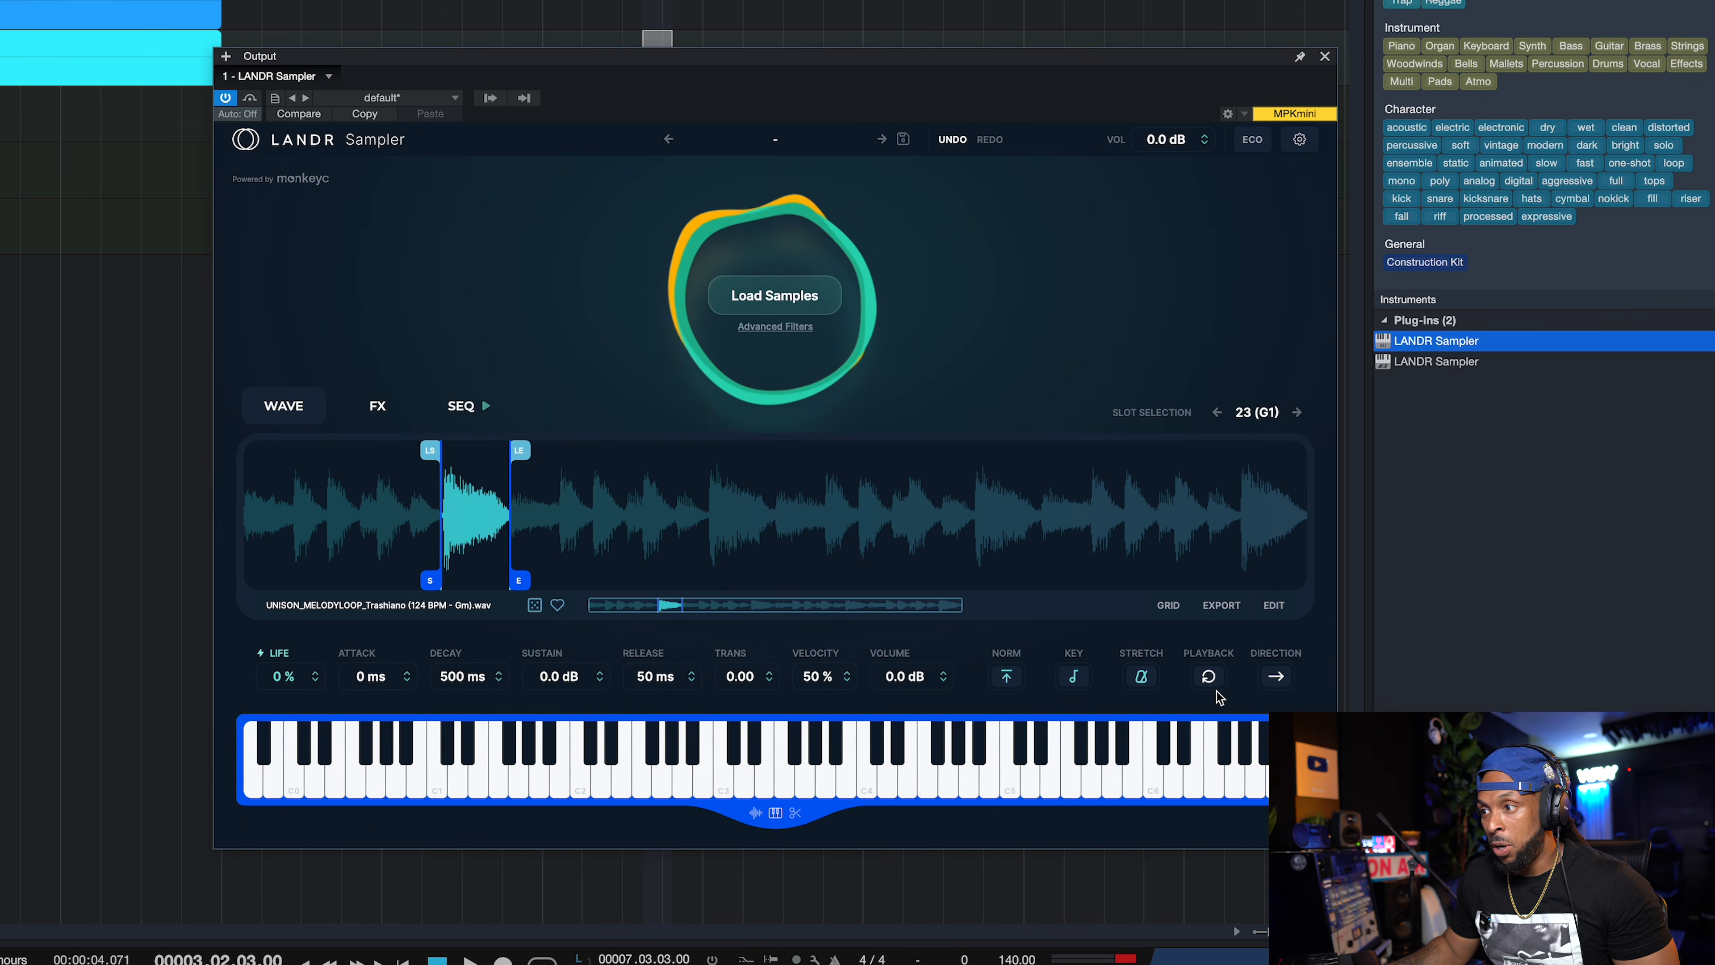
click(1210, 676)
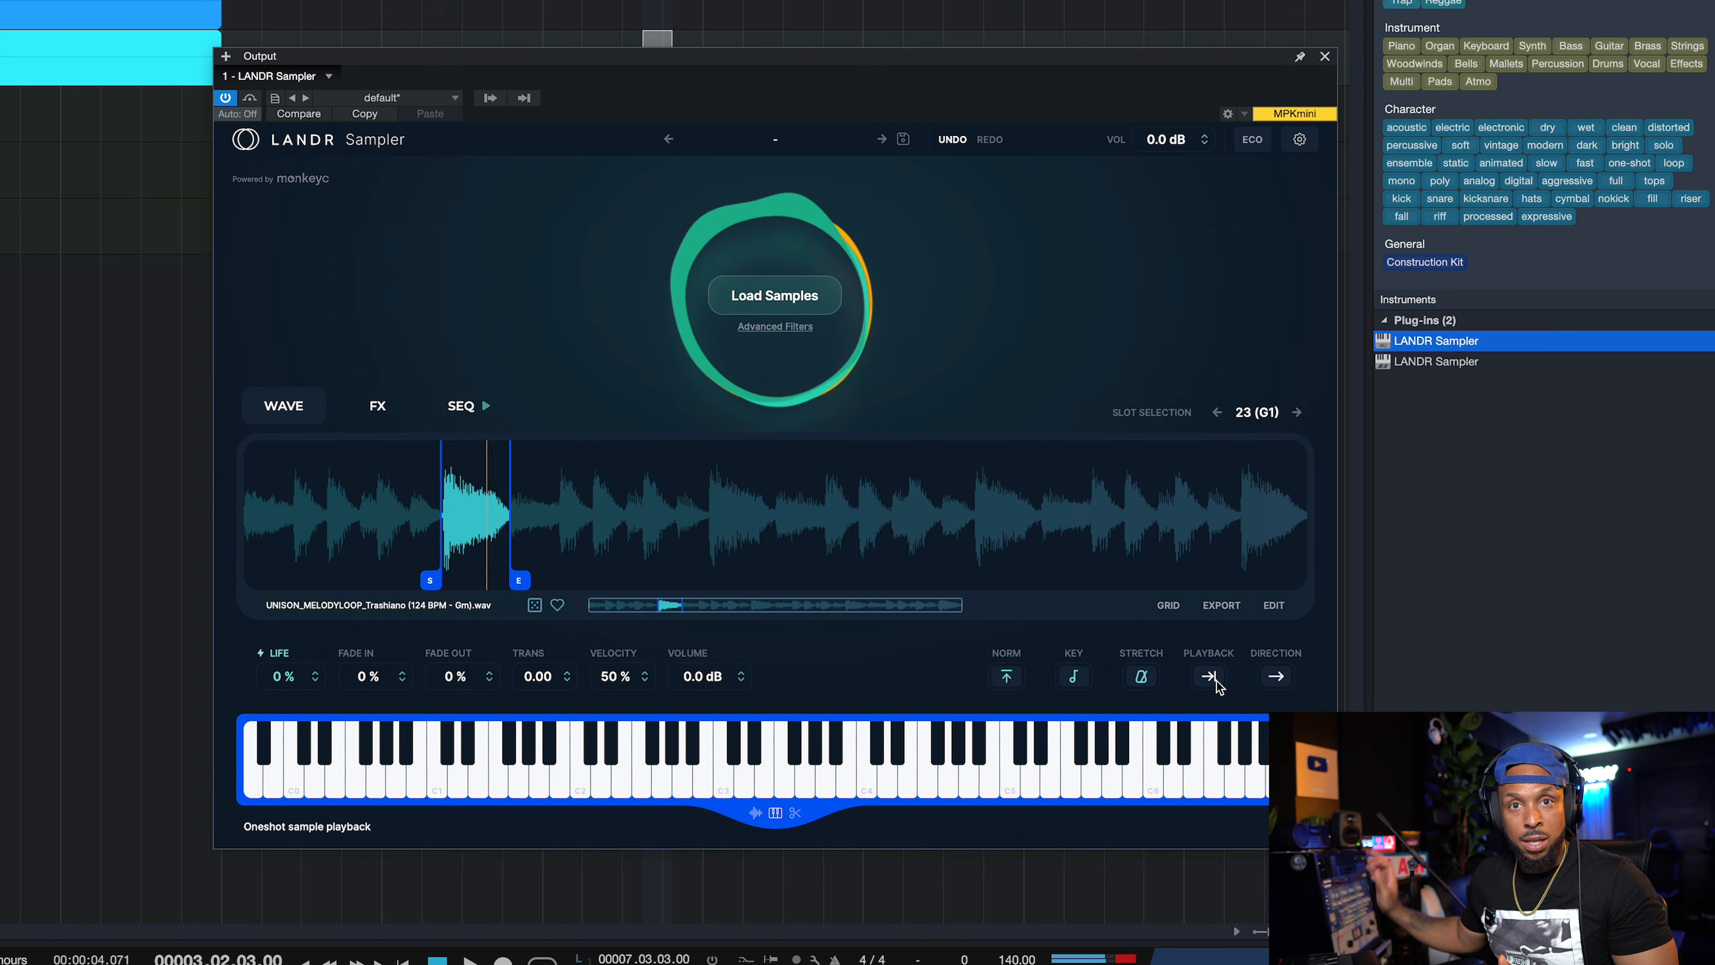
click(1216, 681)
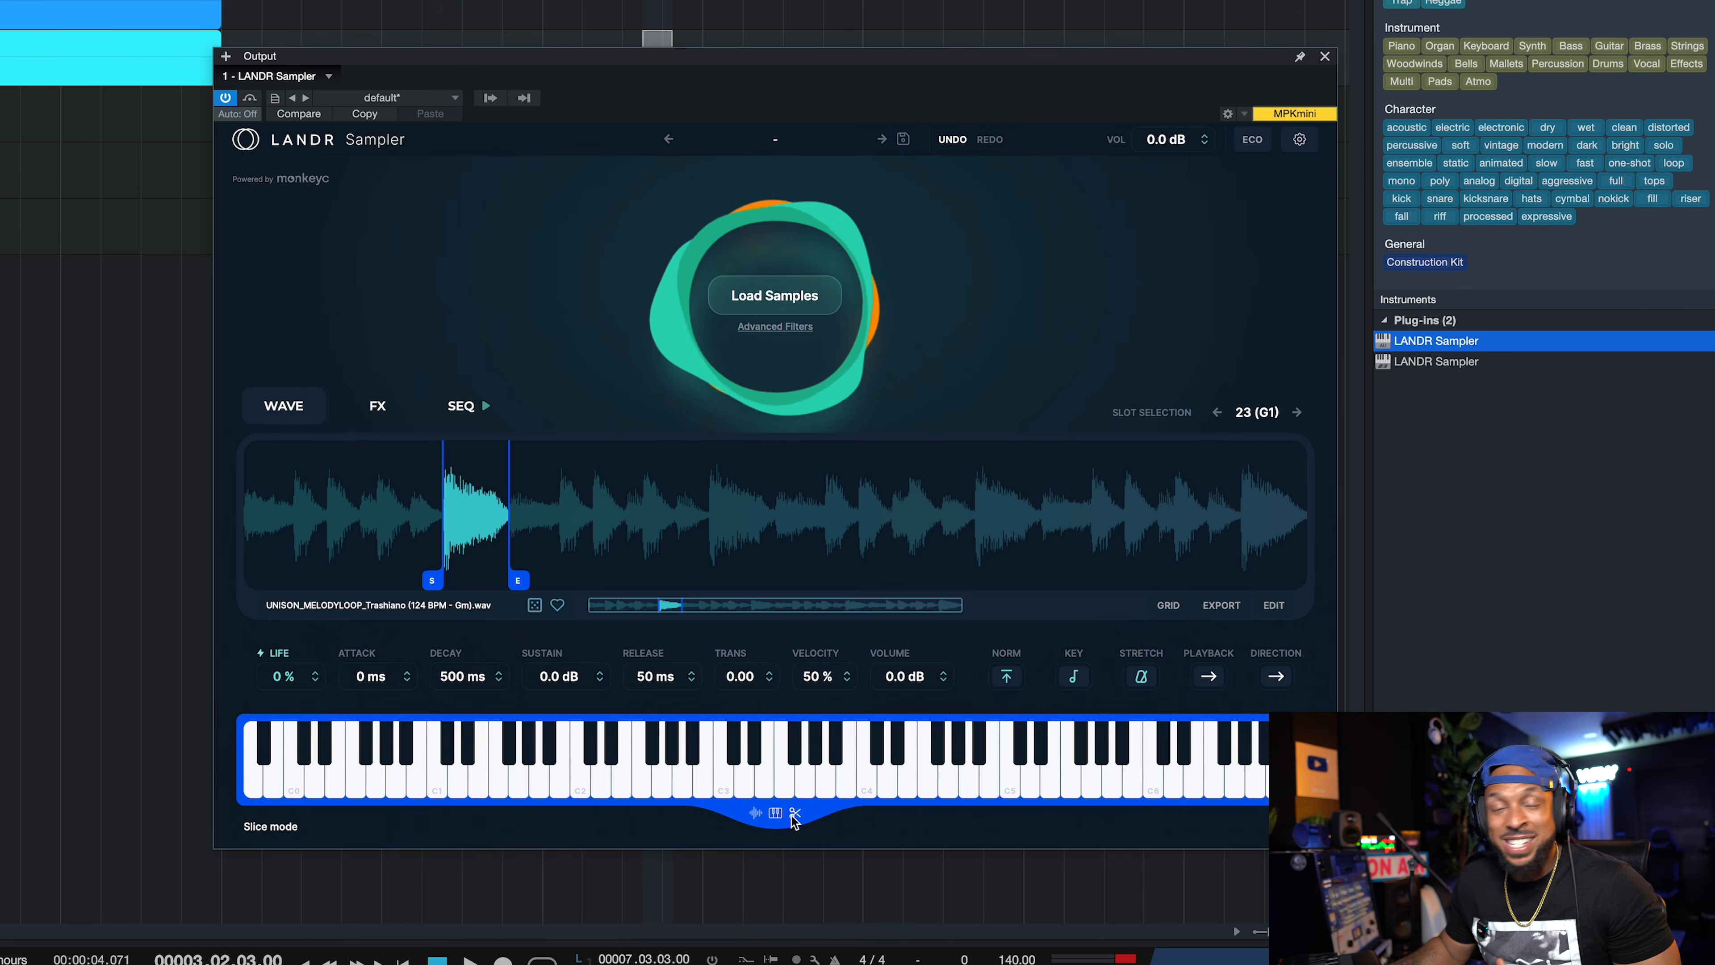
Step: Switch the melody sample to slice mode, extend its end to just before the last loud chord and audition a few slices
click(795, 814)
drag(518, 581, 1238, 579)
click(307, 780)
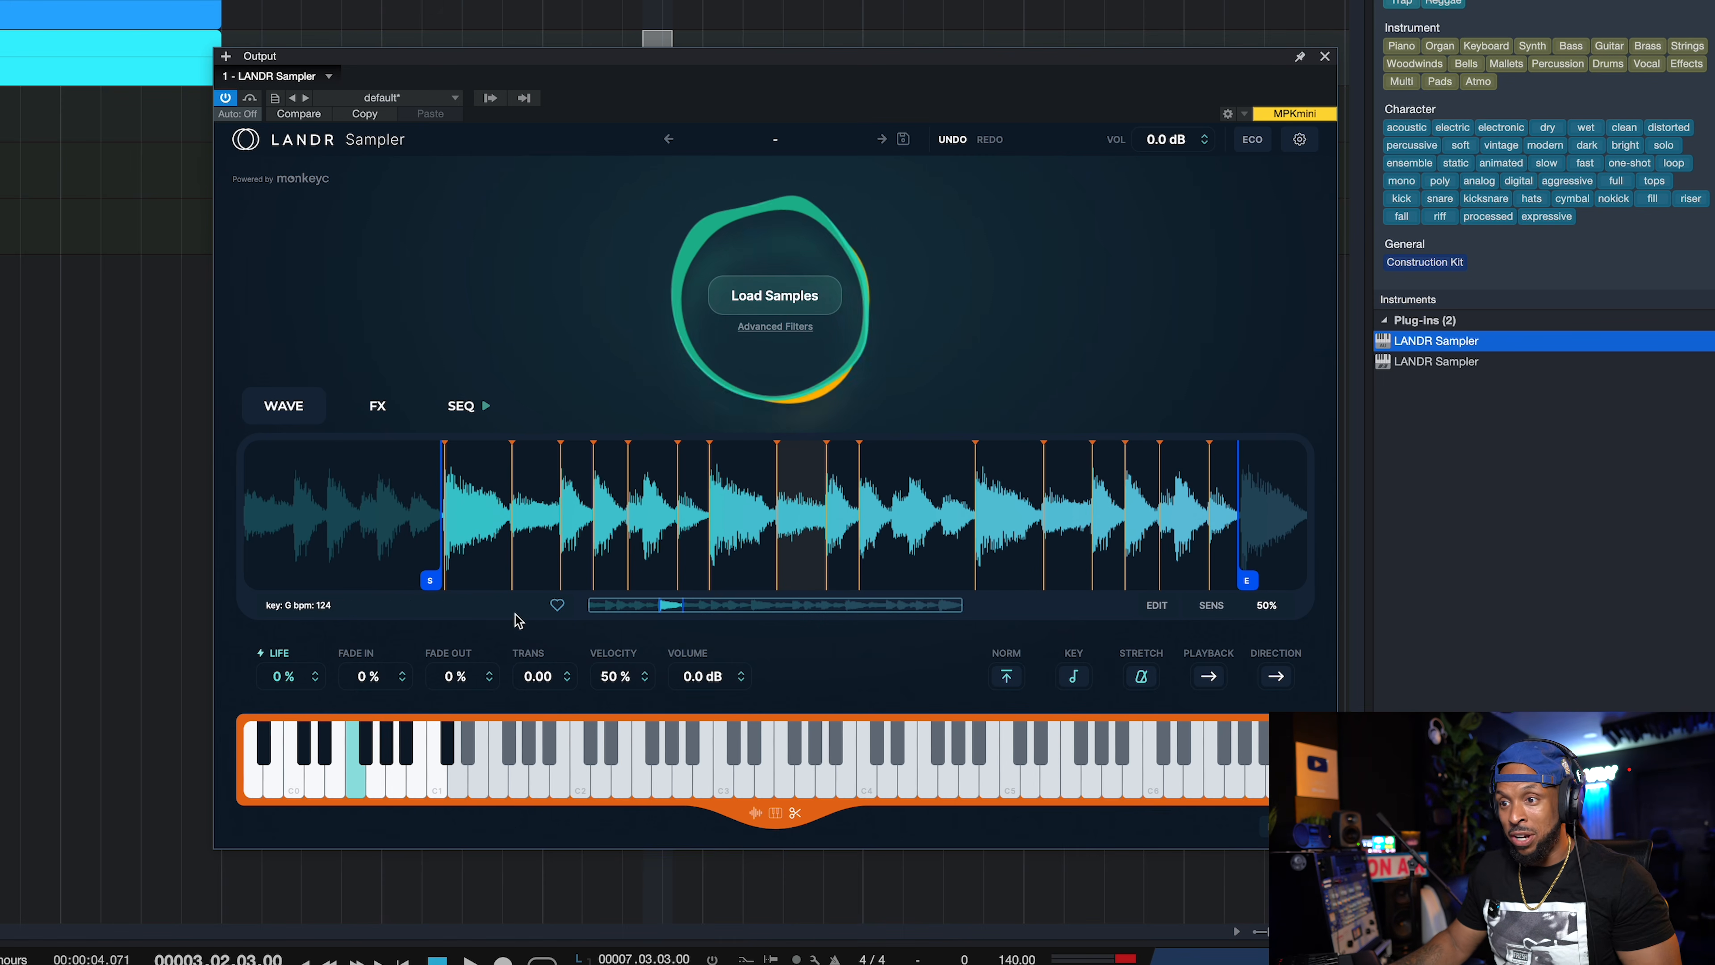
click(337, 782)
mouse_move(338, 782)
mouse_down()
mouse_move(248, 772)
mouse_move(267, 753)
mouse_move(271, 770)
mouse_move(439, 780)
mouse_move(375, 779)
mouse_up()
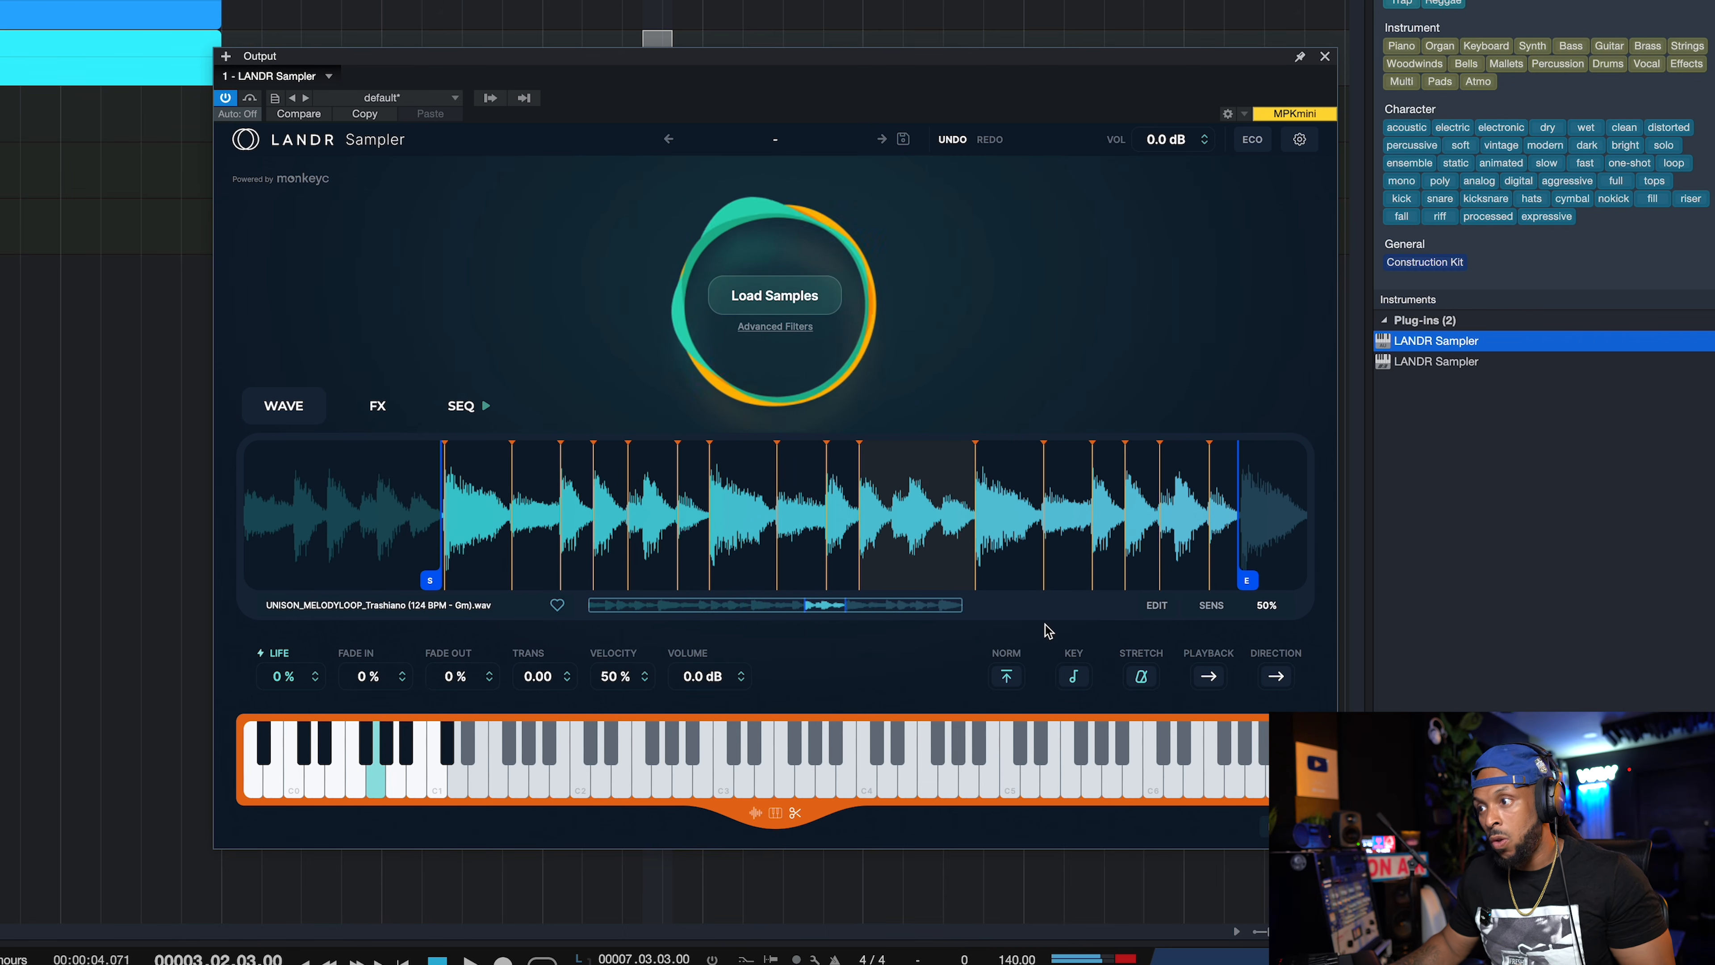
Step: View the sample's extra edit parameters, close them and audition the melody slices across the mapped keys
click(1157, 608)
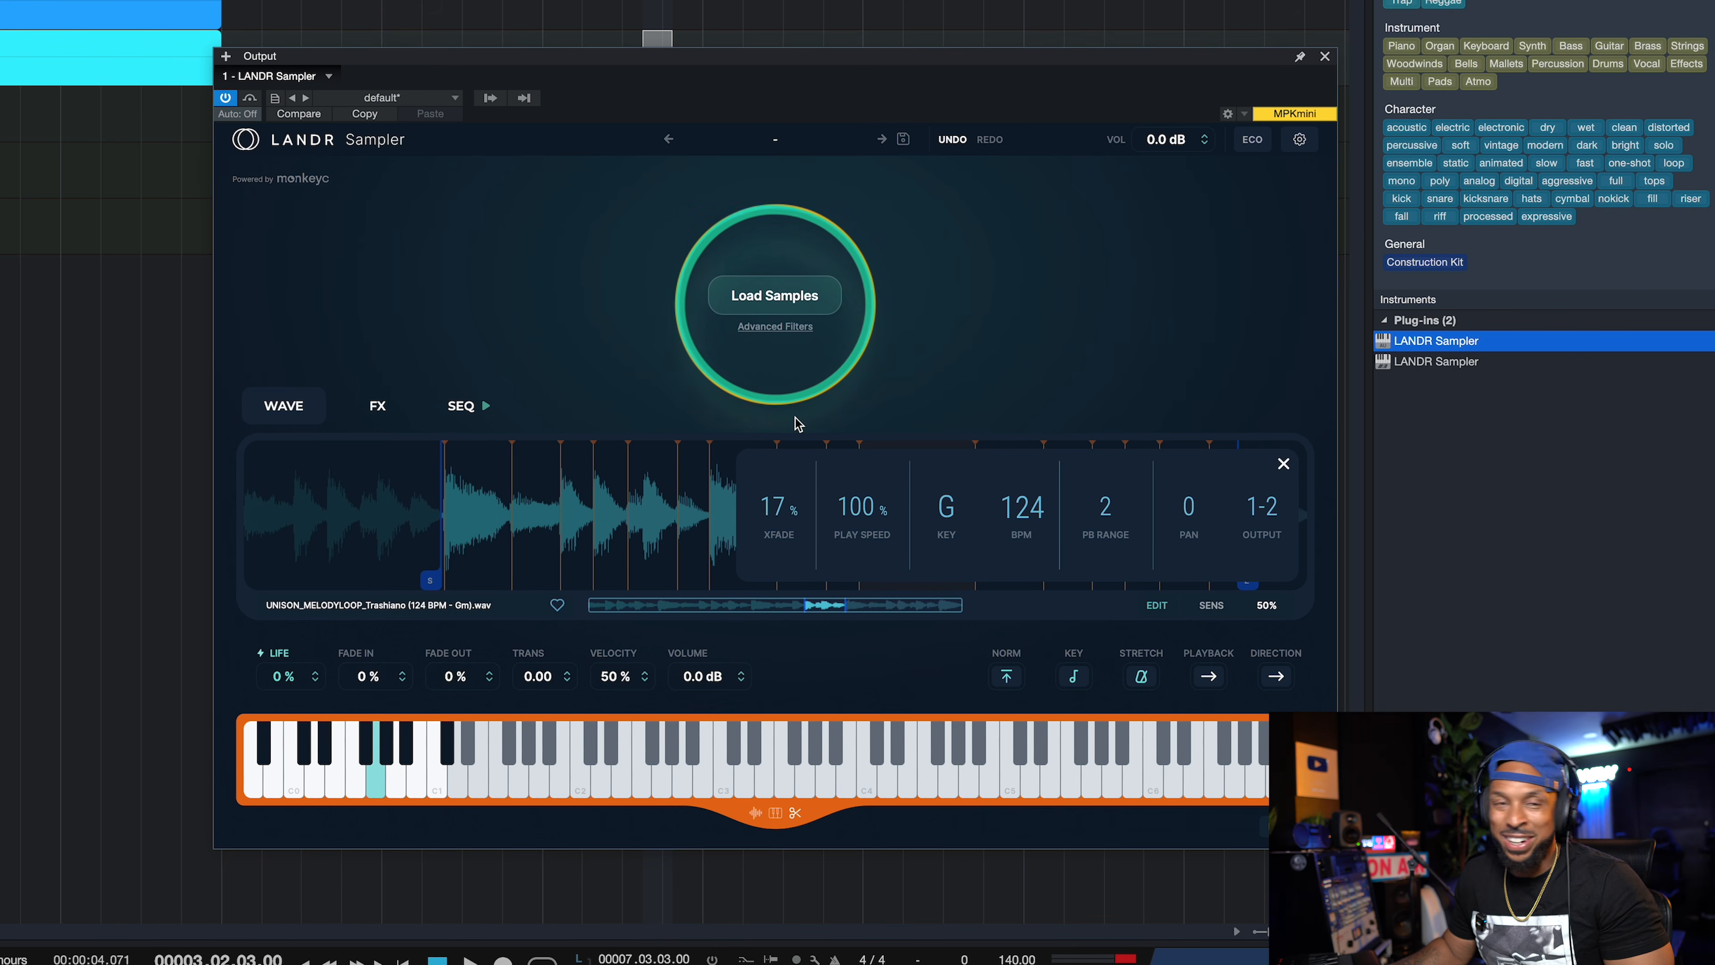
click(1282, 463)
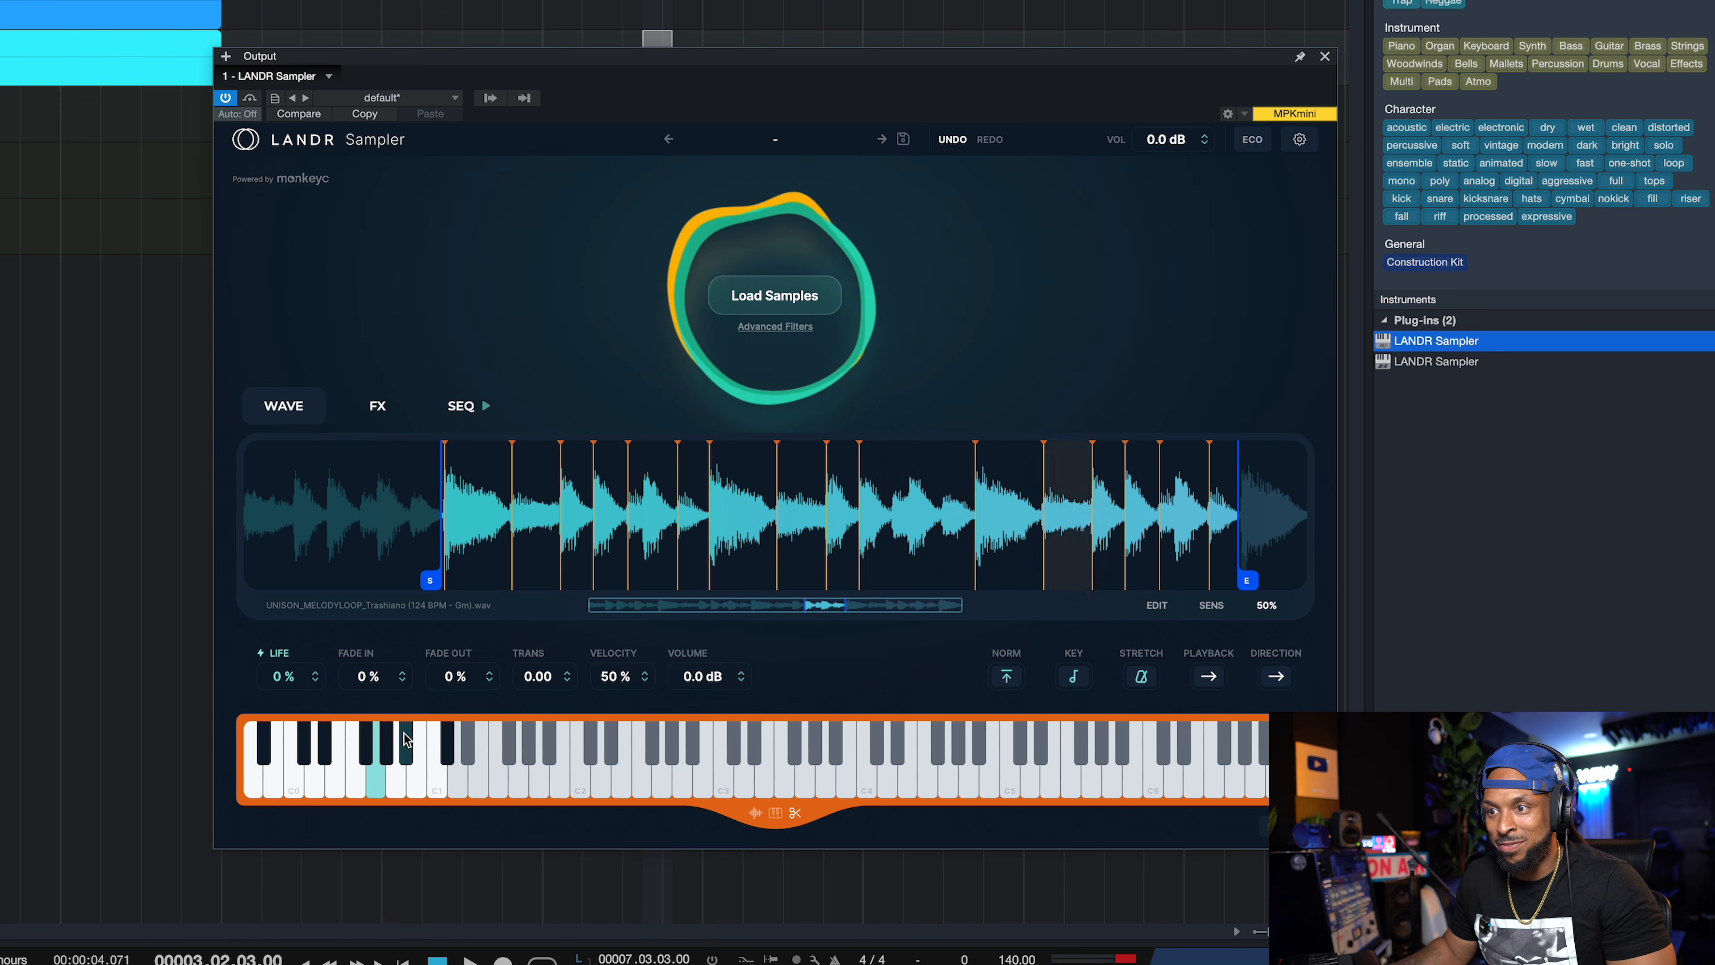
click(413, 780)
click(338, 784)
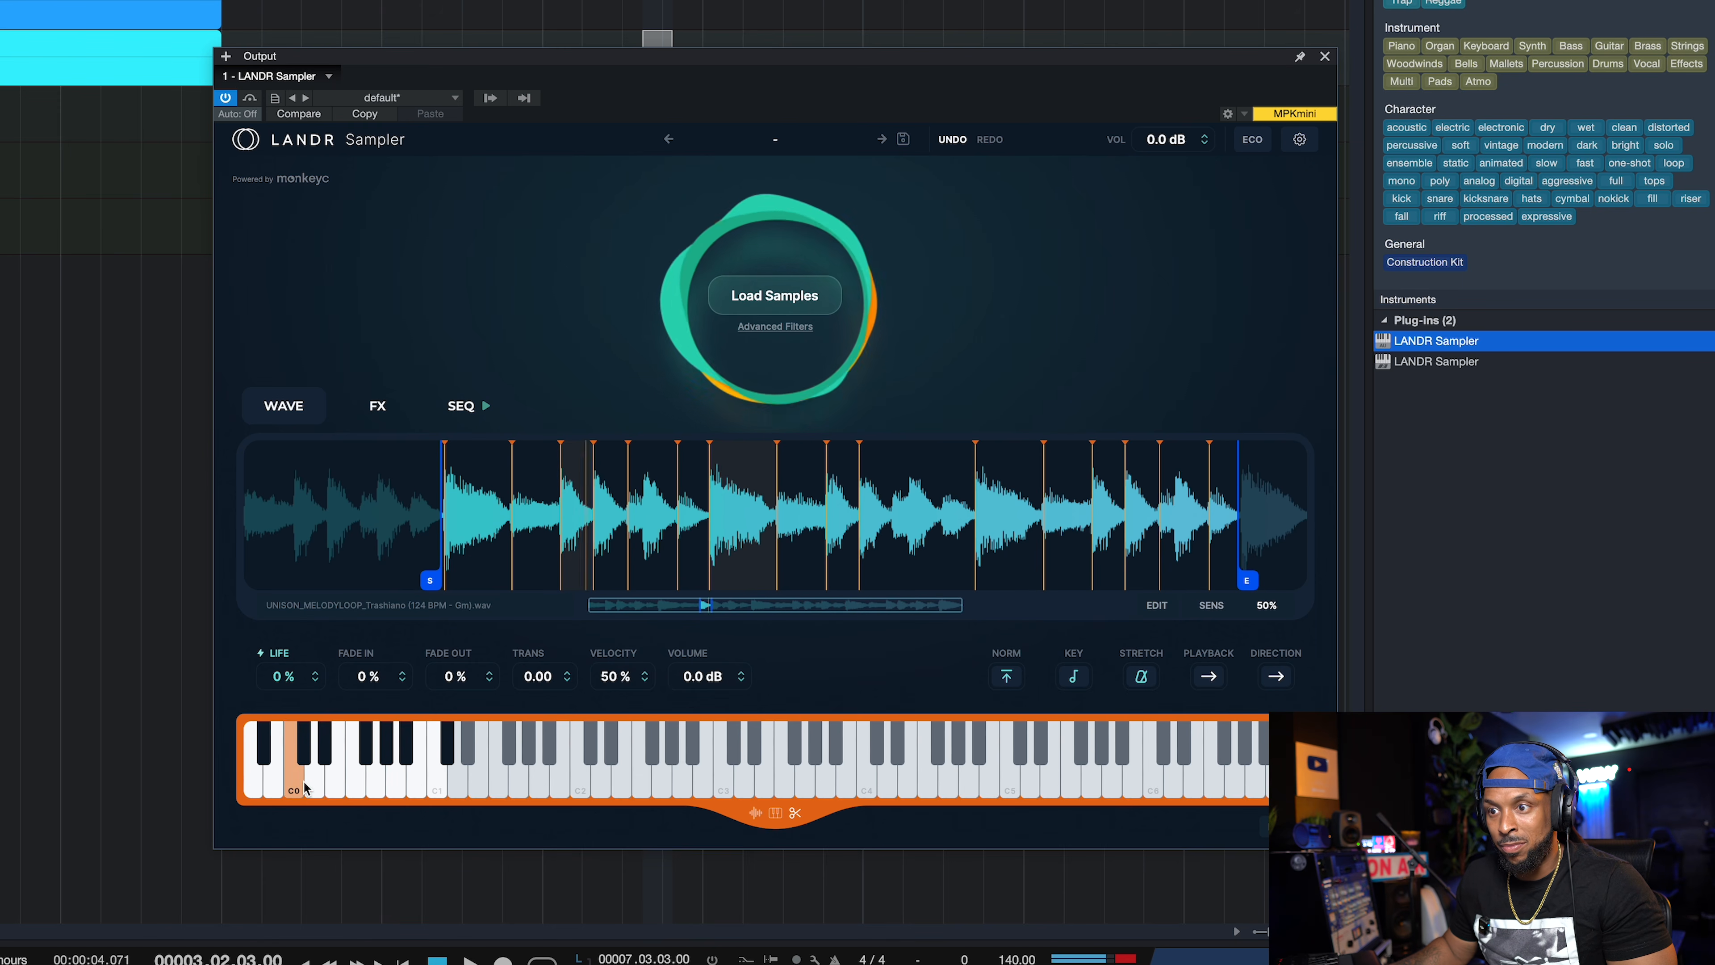
click(382, 786)
click(422, 783)
click(467, 780)
click(354, 776)
click(335, 774)
click(288, 777)
click(270, 777)
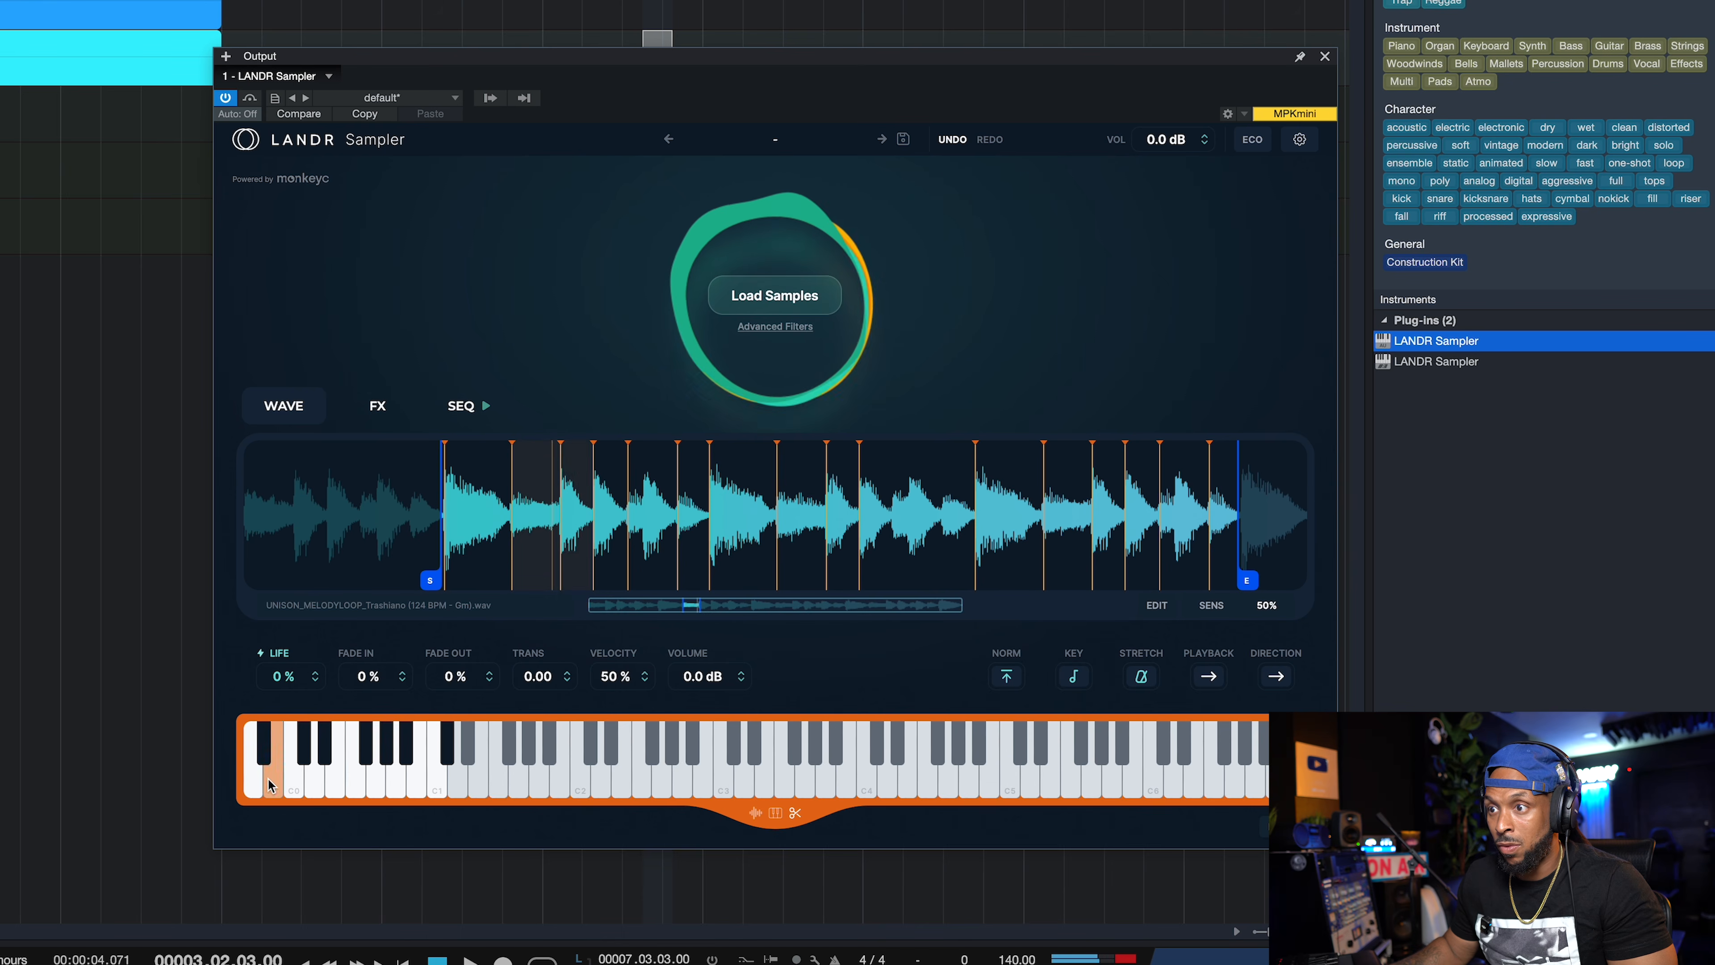
Step: Shorten the sliced melody region to end just before the third loud chord and audition a slice
drag(1250, 582, 995, 588)
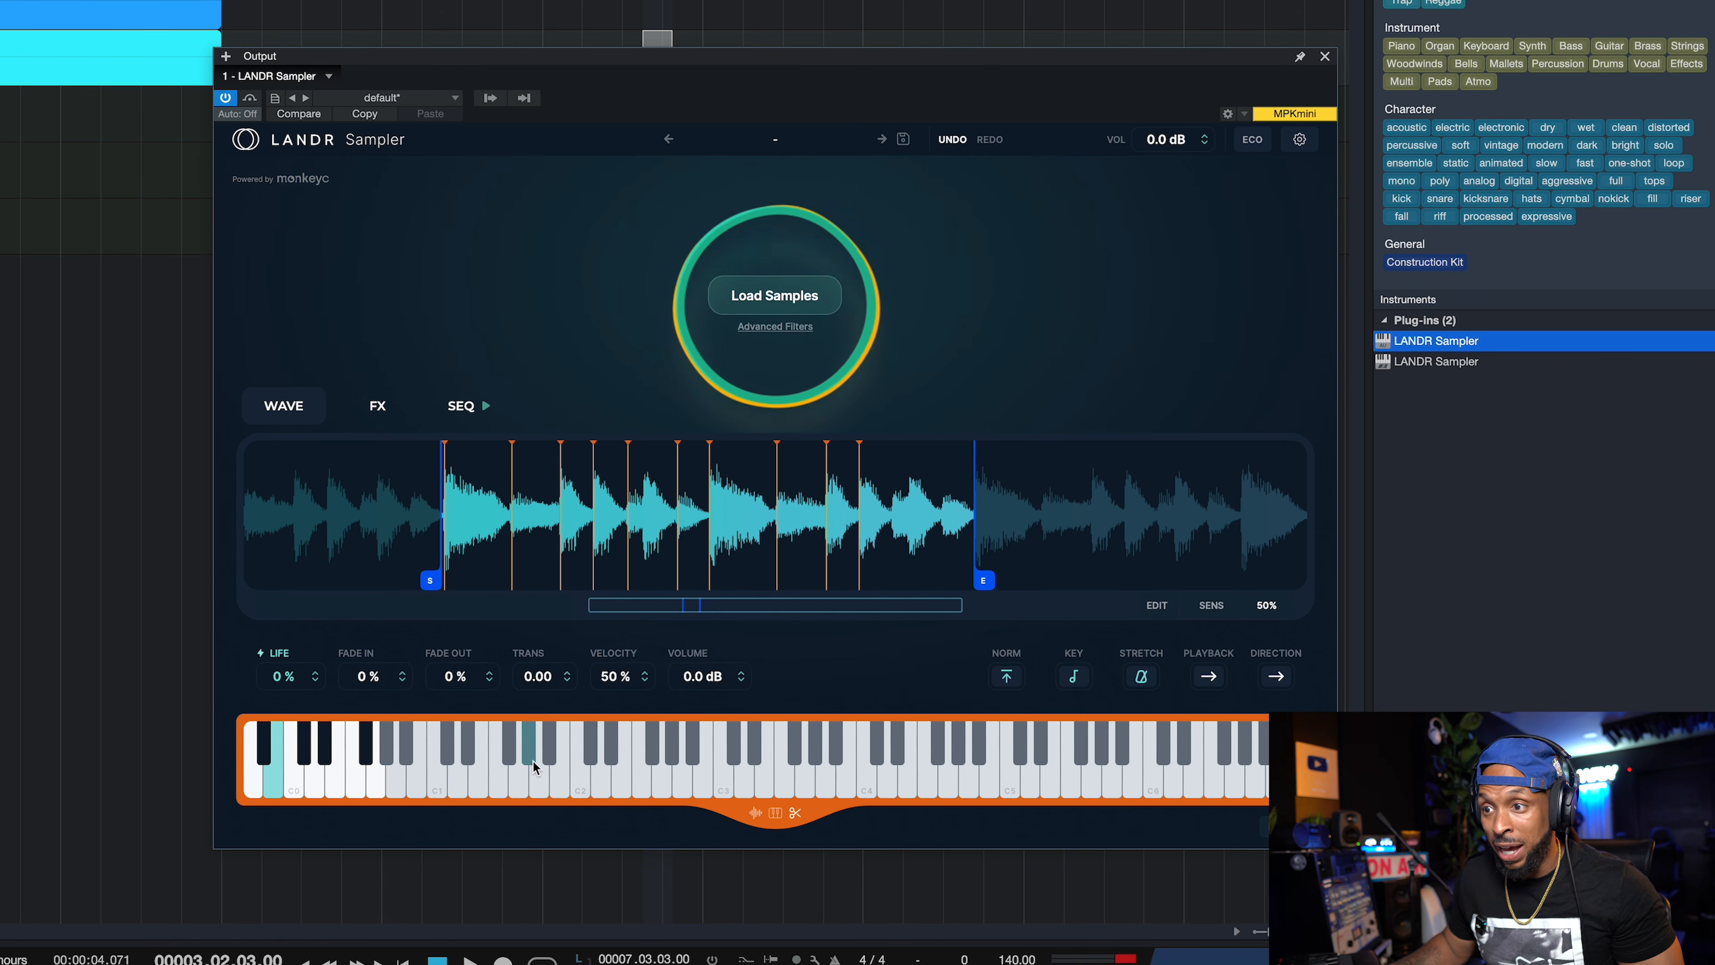
click(352, 770)
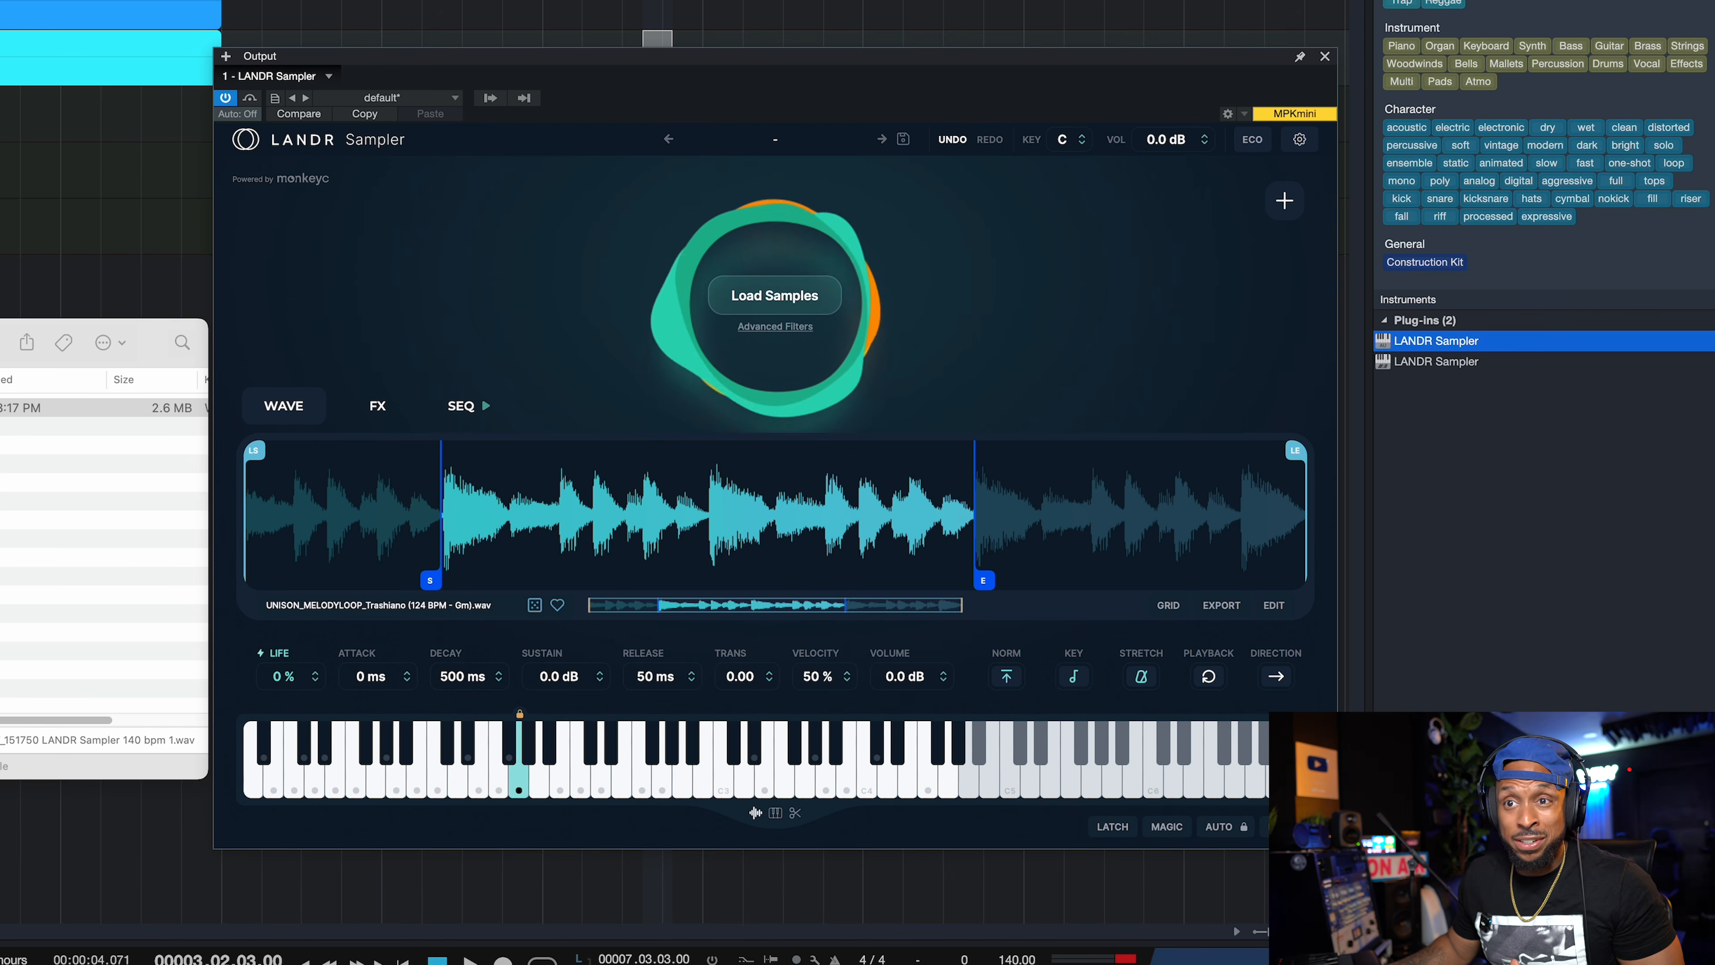
Step: Select the exported "LANDR Sampler 140 bpm 1.wav" file in the Finder window
click(20, 409)
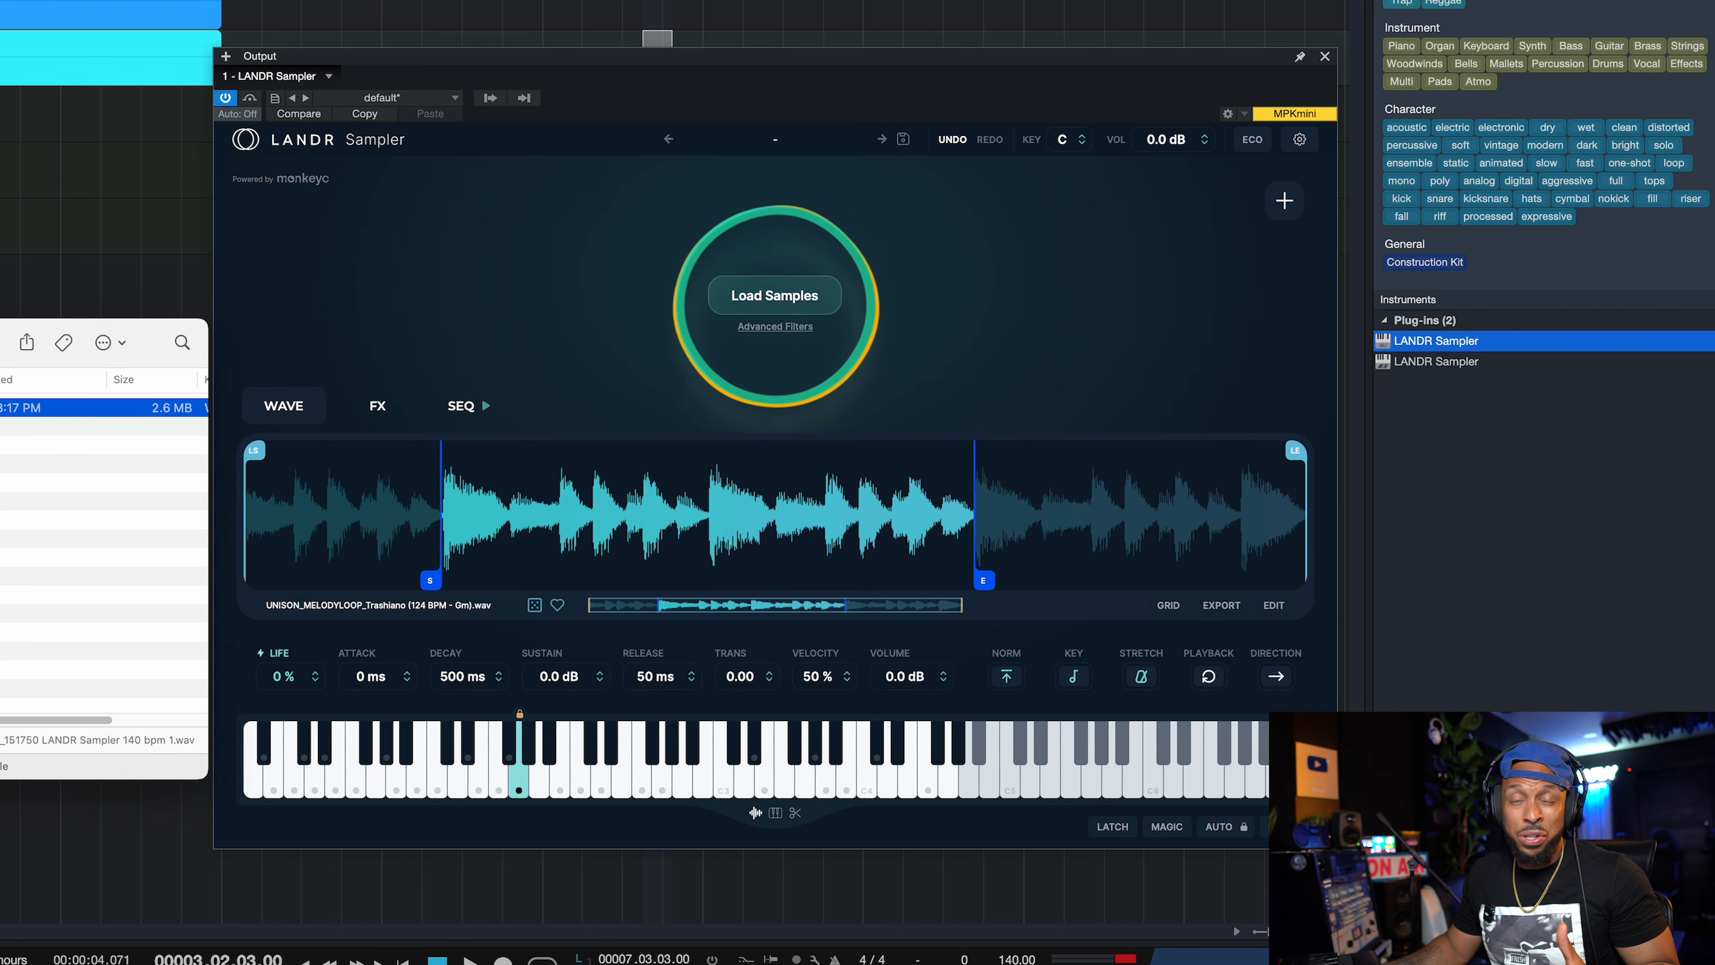
Step: Load the exported "LANDR Sampler 140 bpm 1.wav" file onto the C2 key and audition it
drag(20, 408, 584, 783)
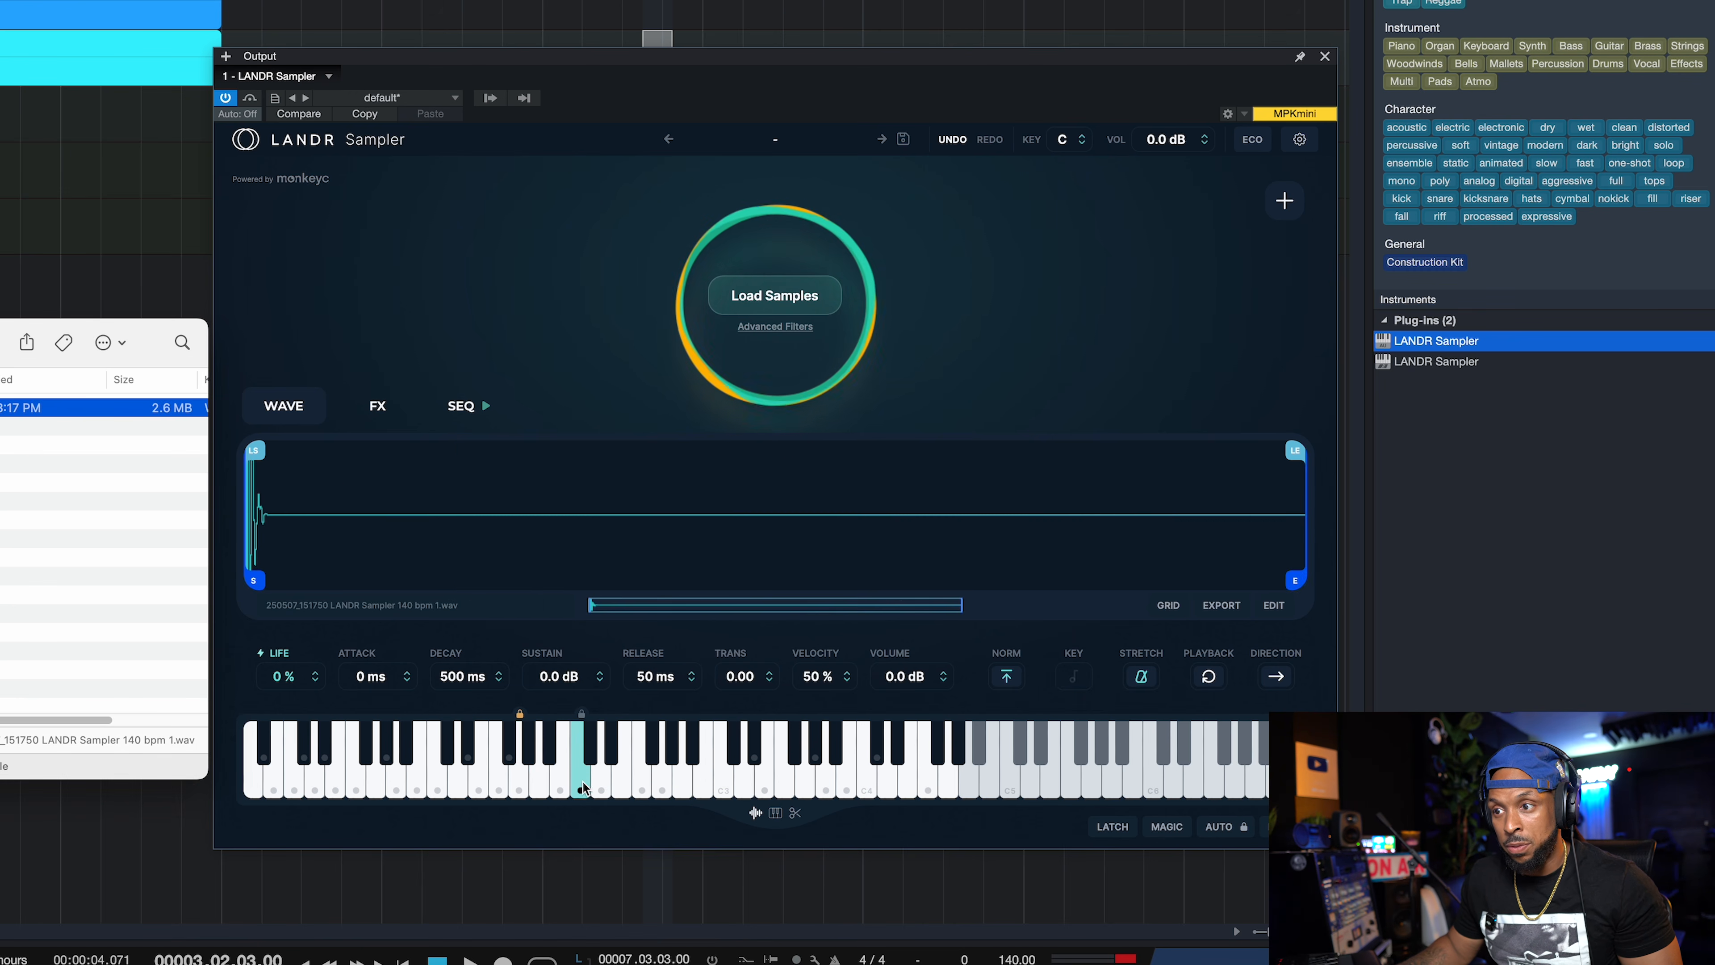
click(580, 786)
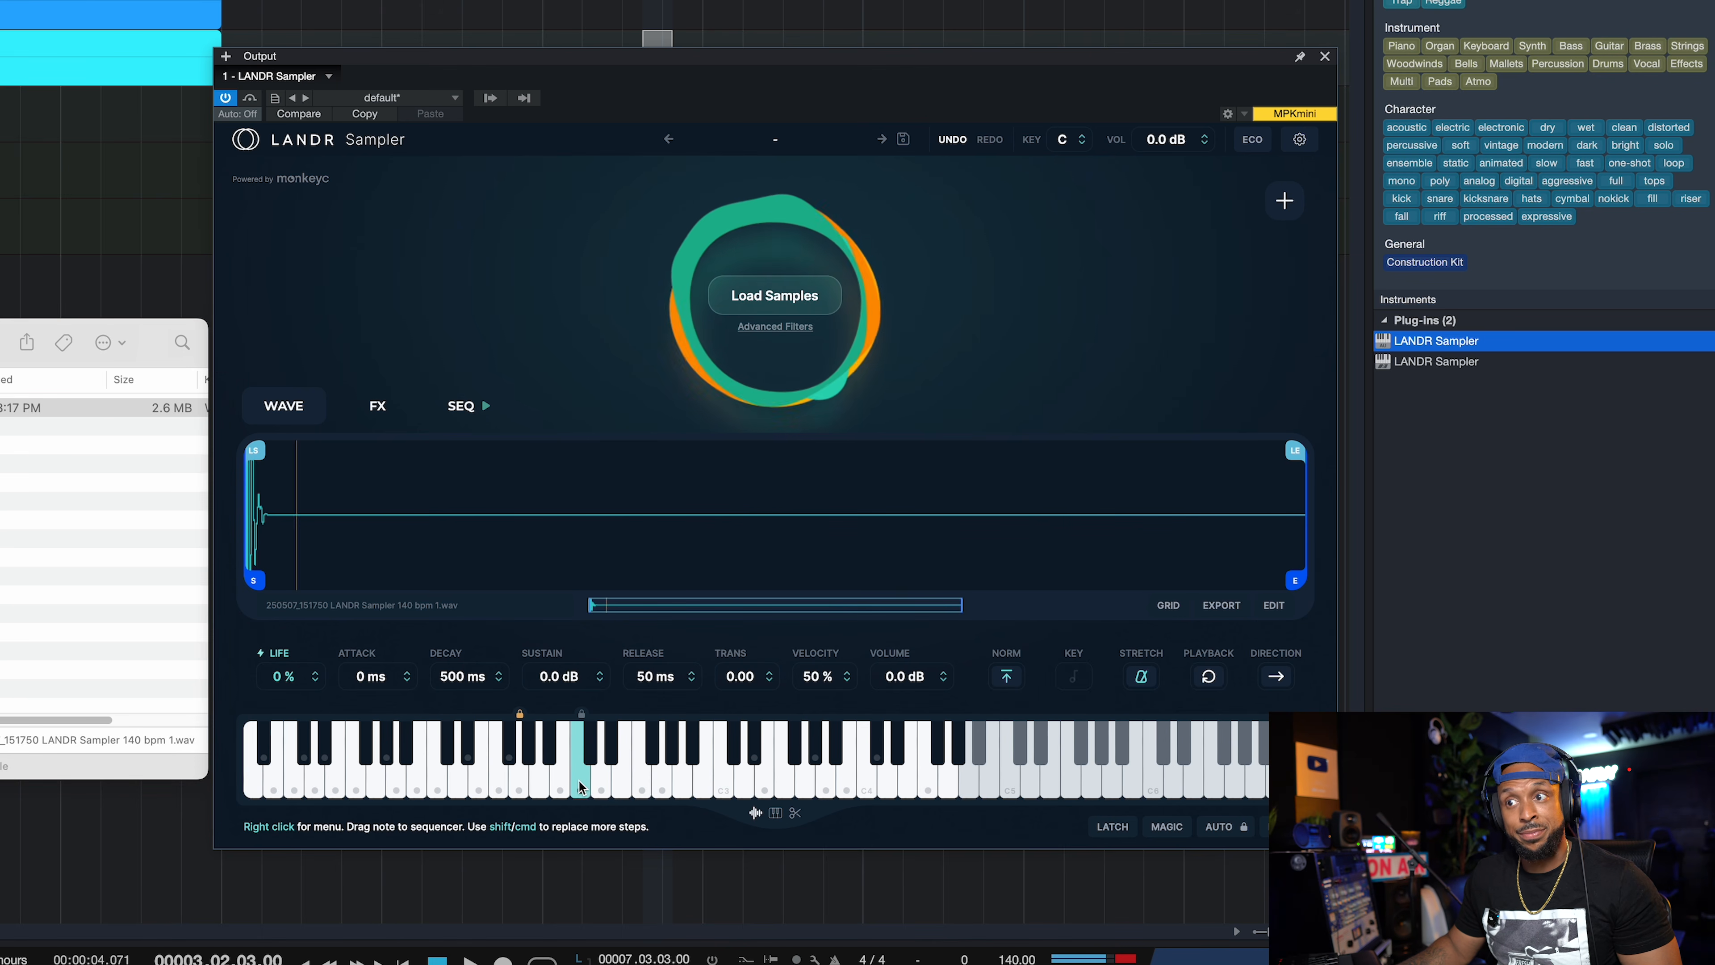
Step: Place the C2 sample on steps 1, 5 and 9 of sequencer track 1 and play the pattern back
click(460, 414)
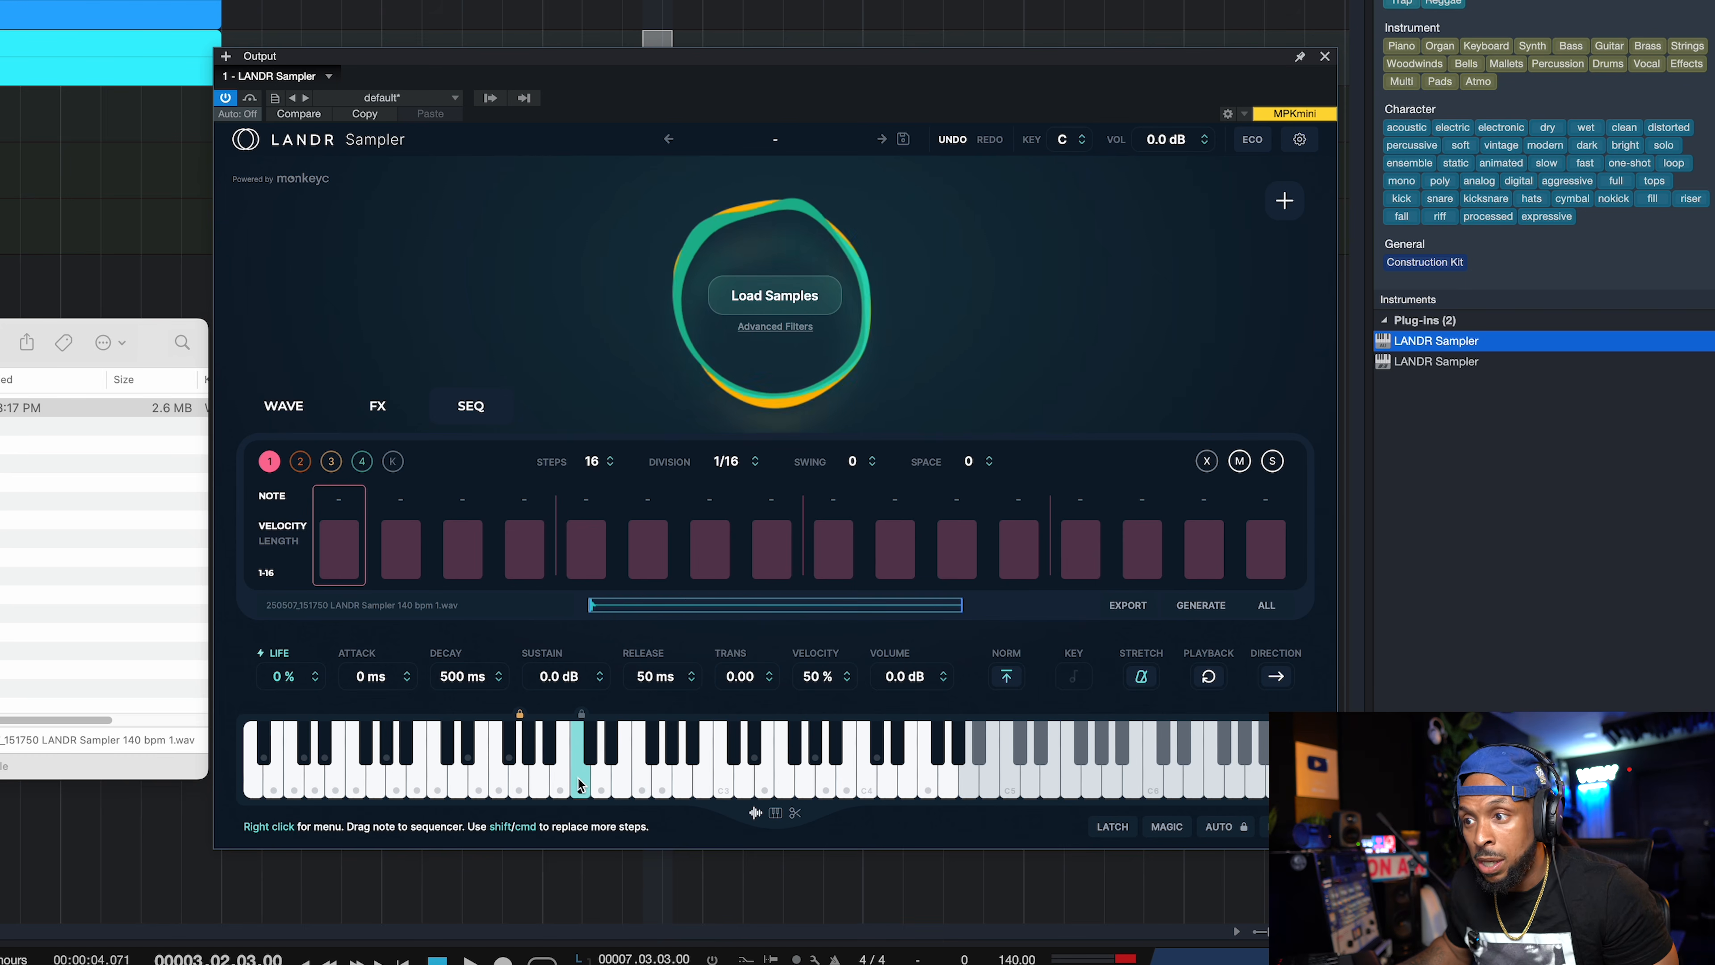
drag(579, 788, 534, 745)
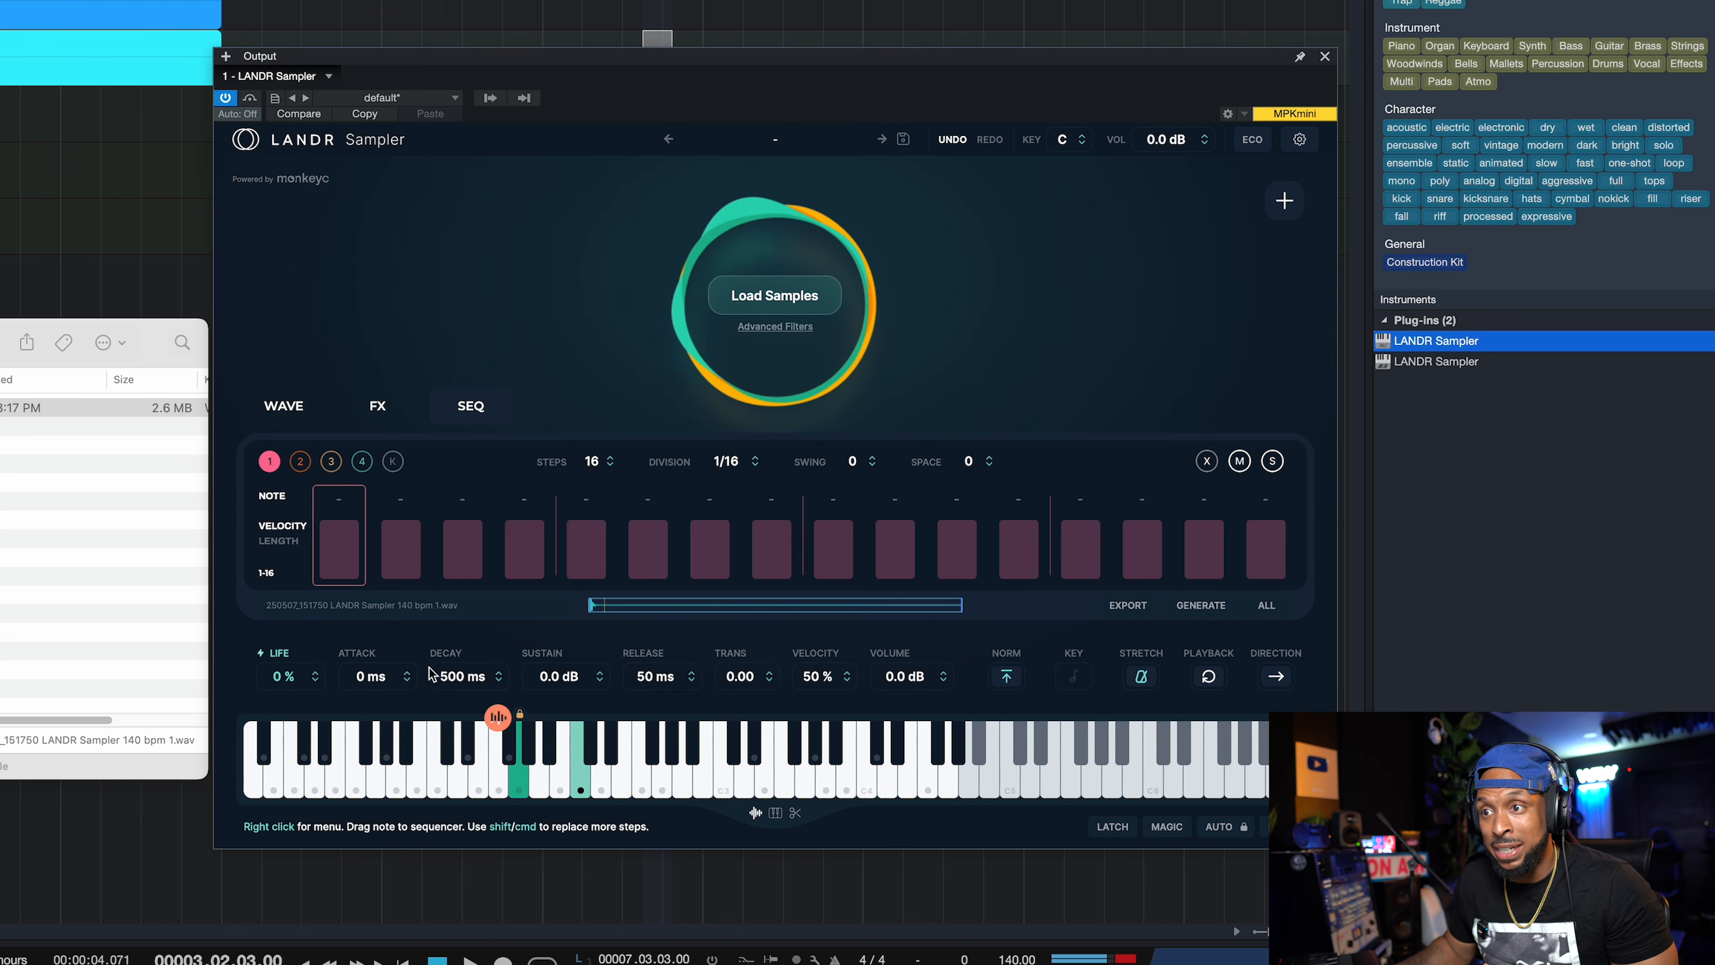
drag(319, 570, 320, 568)
drag(579, 782, 832, 571)
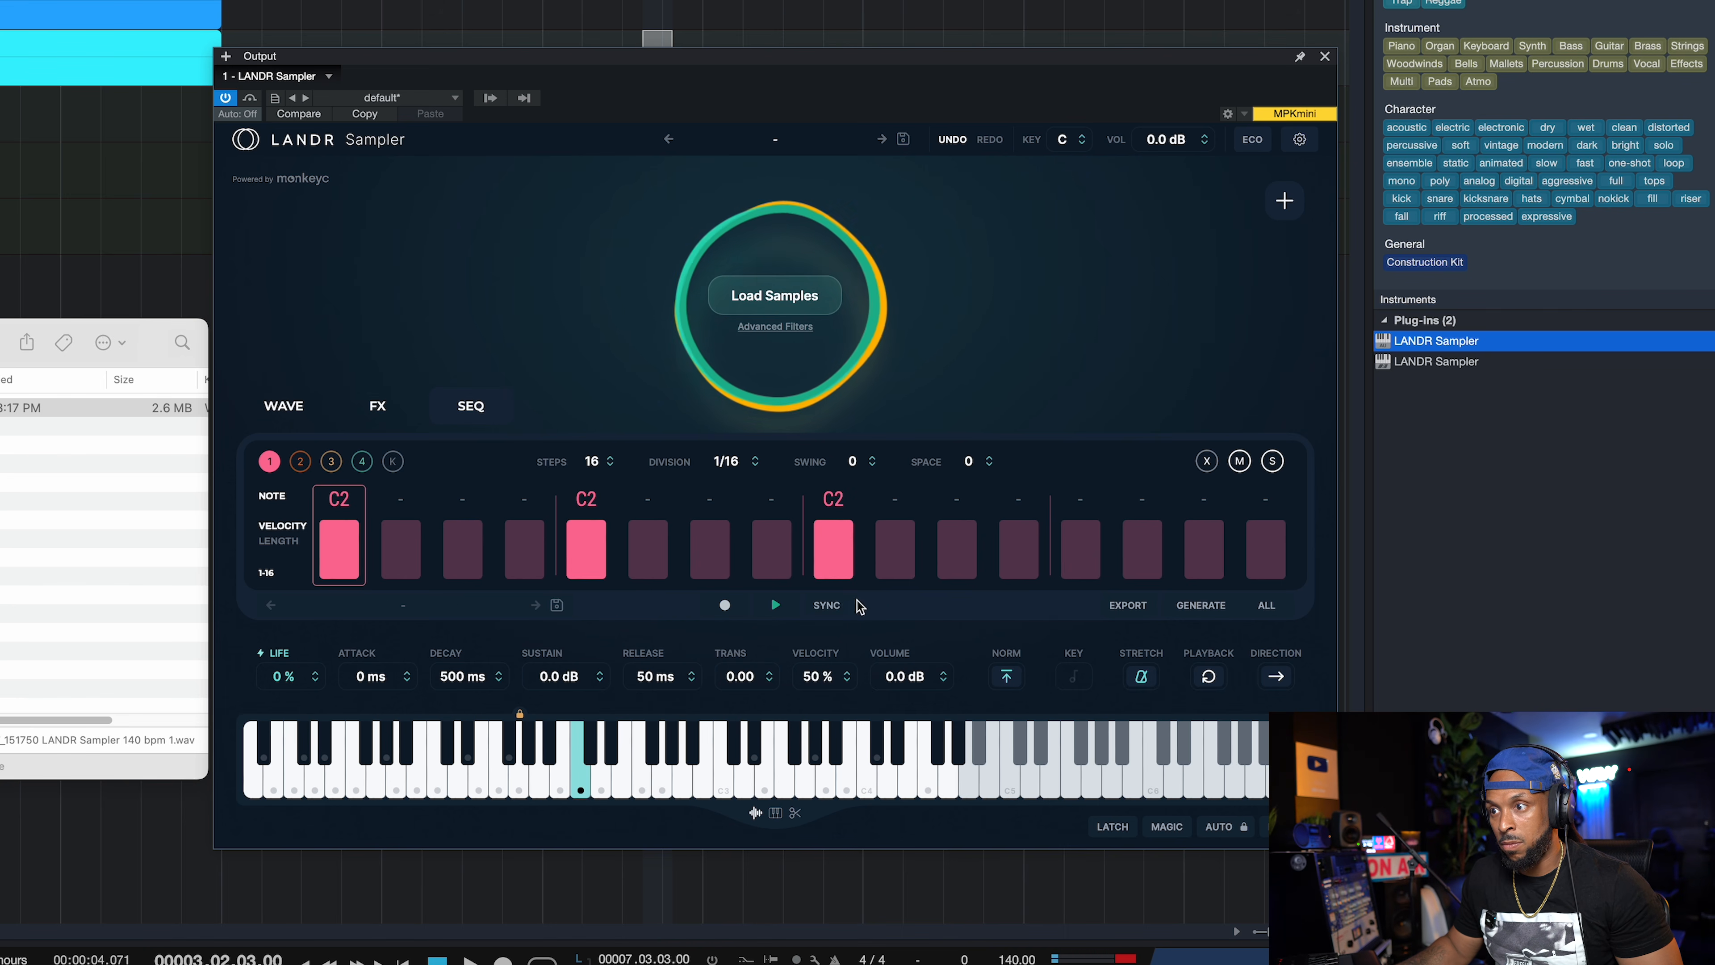
click(775, 606)
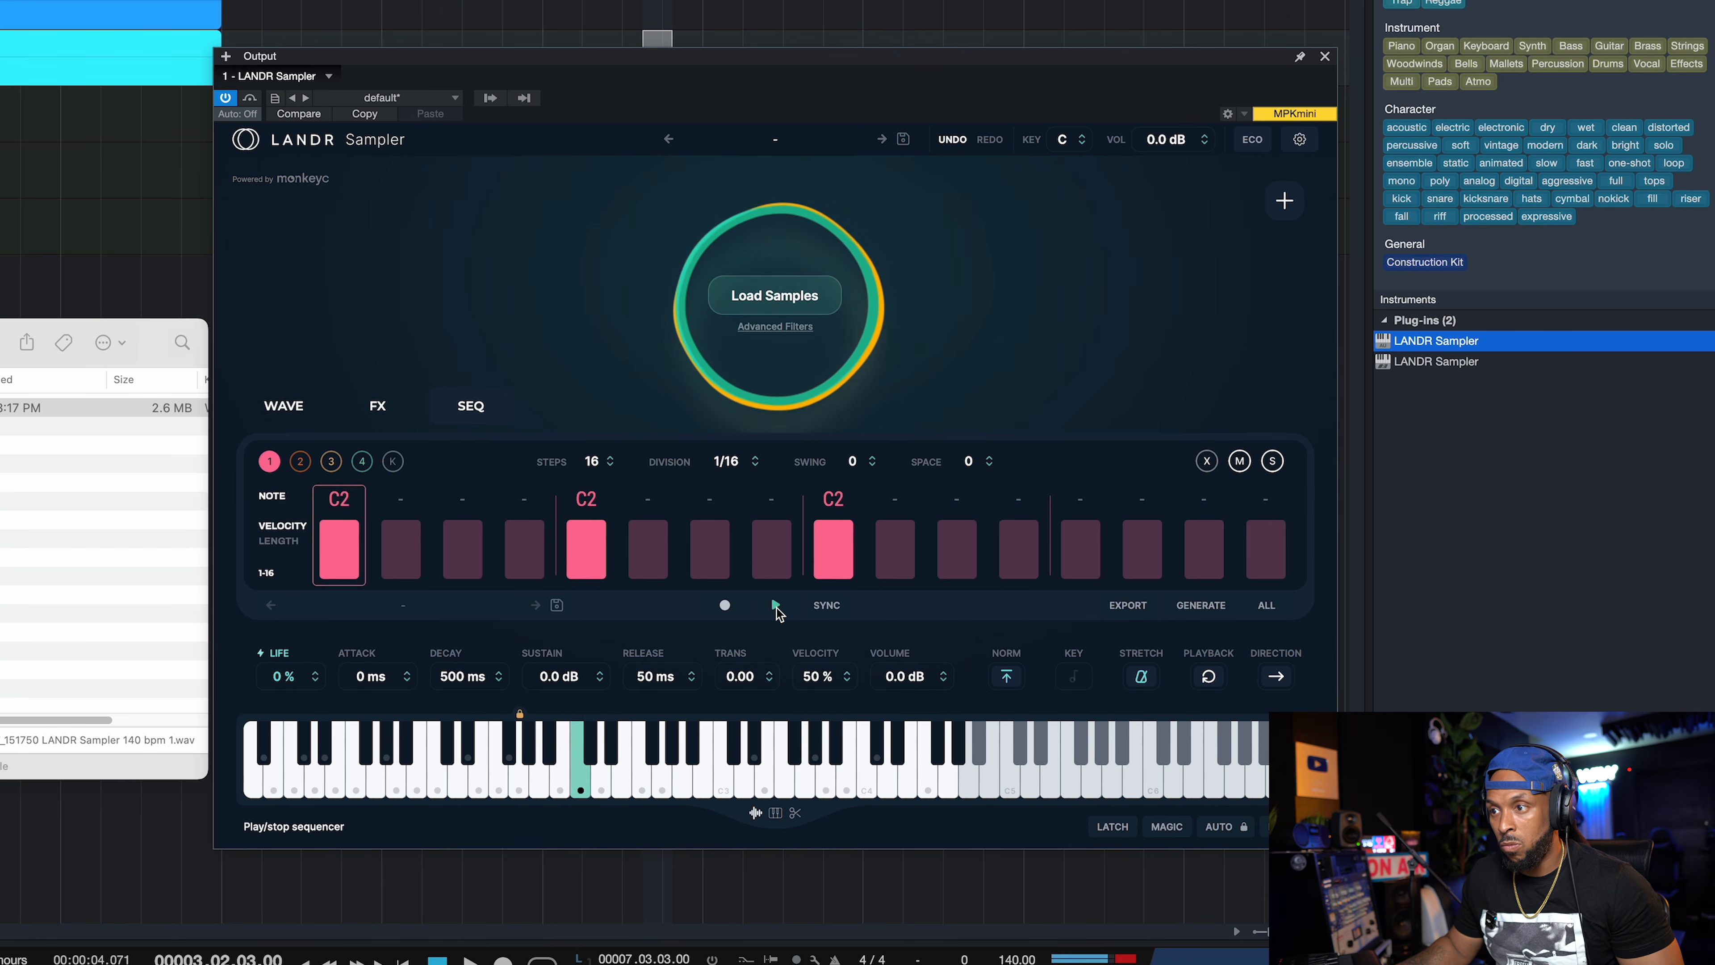
click(776, 605)
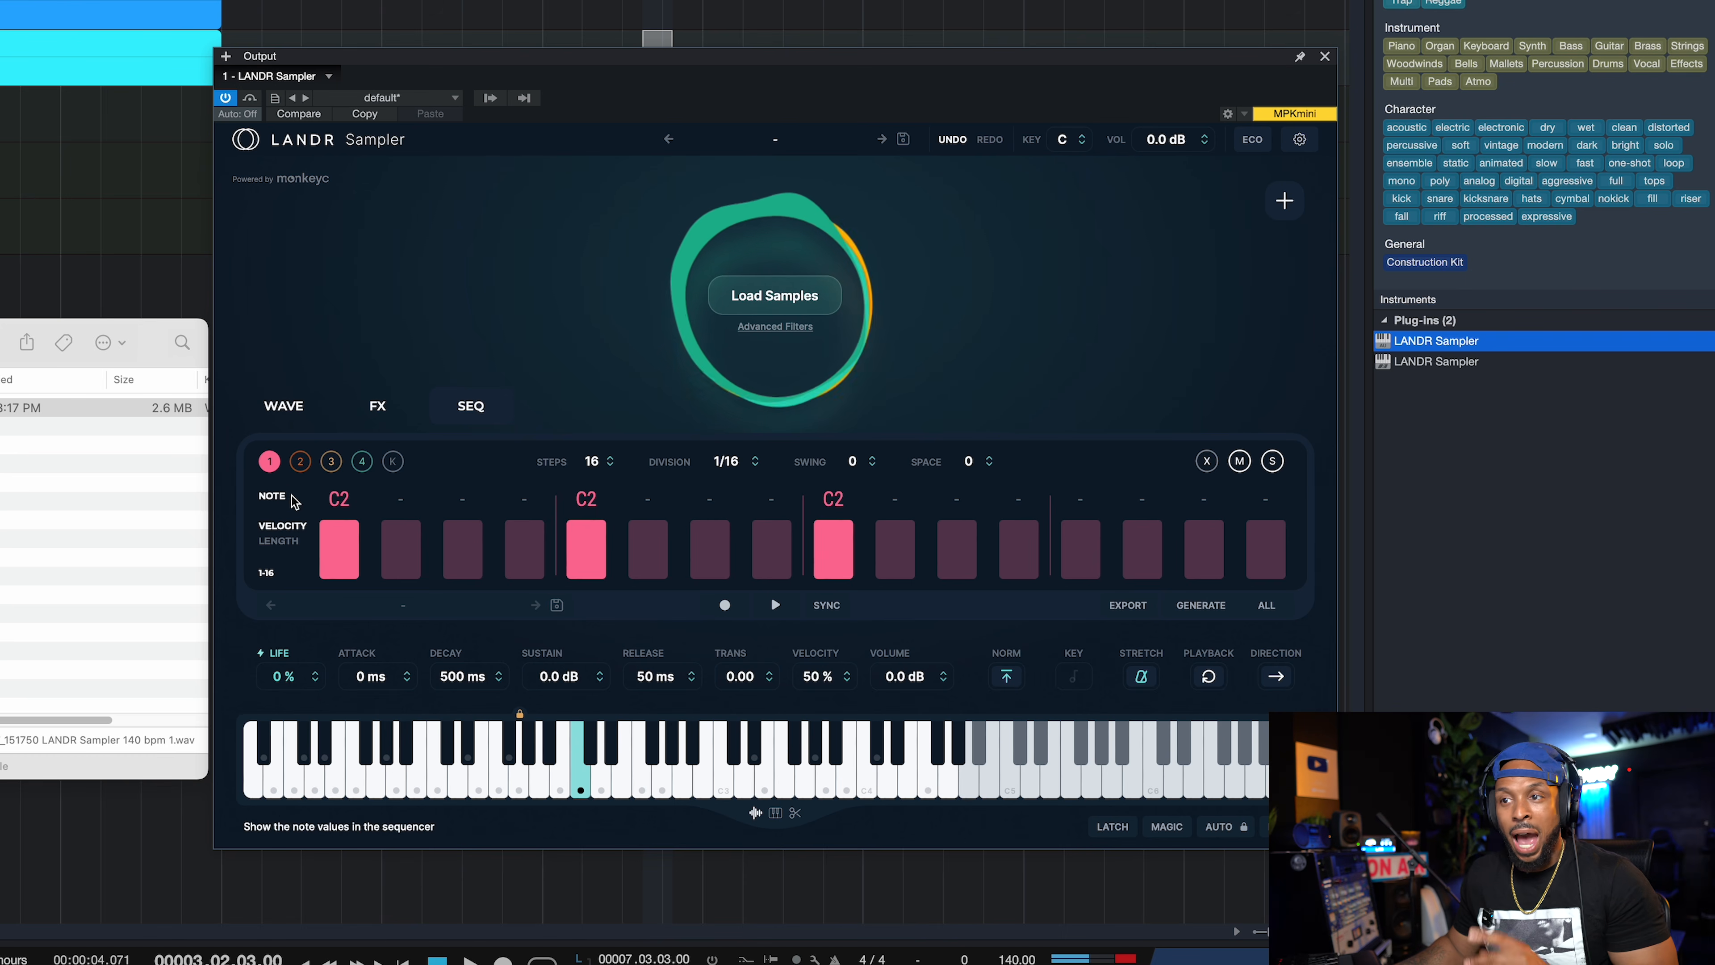
Step: Switch to sequencer track 2 and load random samples across the keys with the sample type filtered to OneShot
click(300, 465)
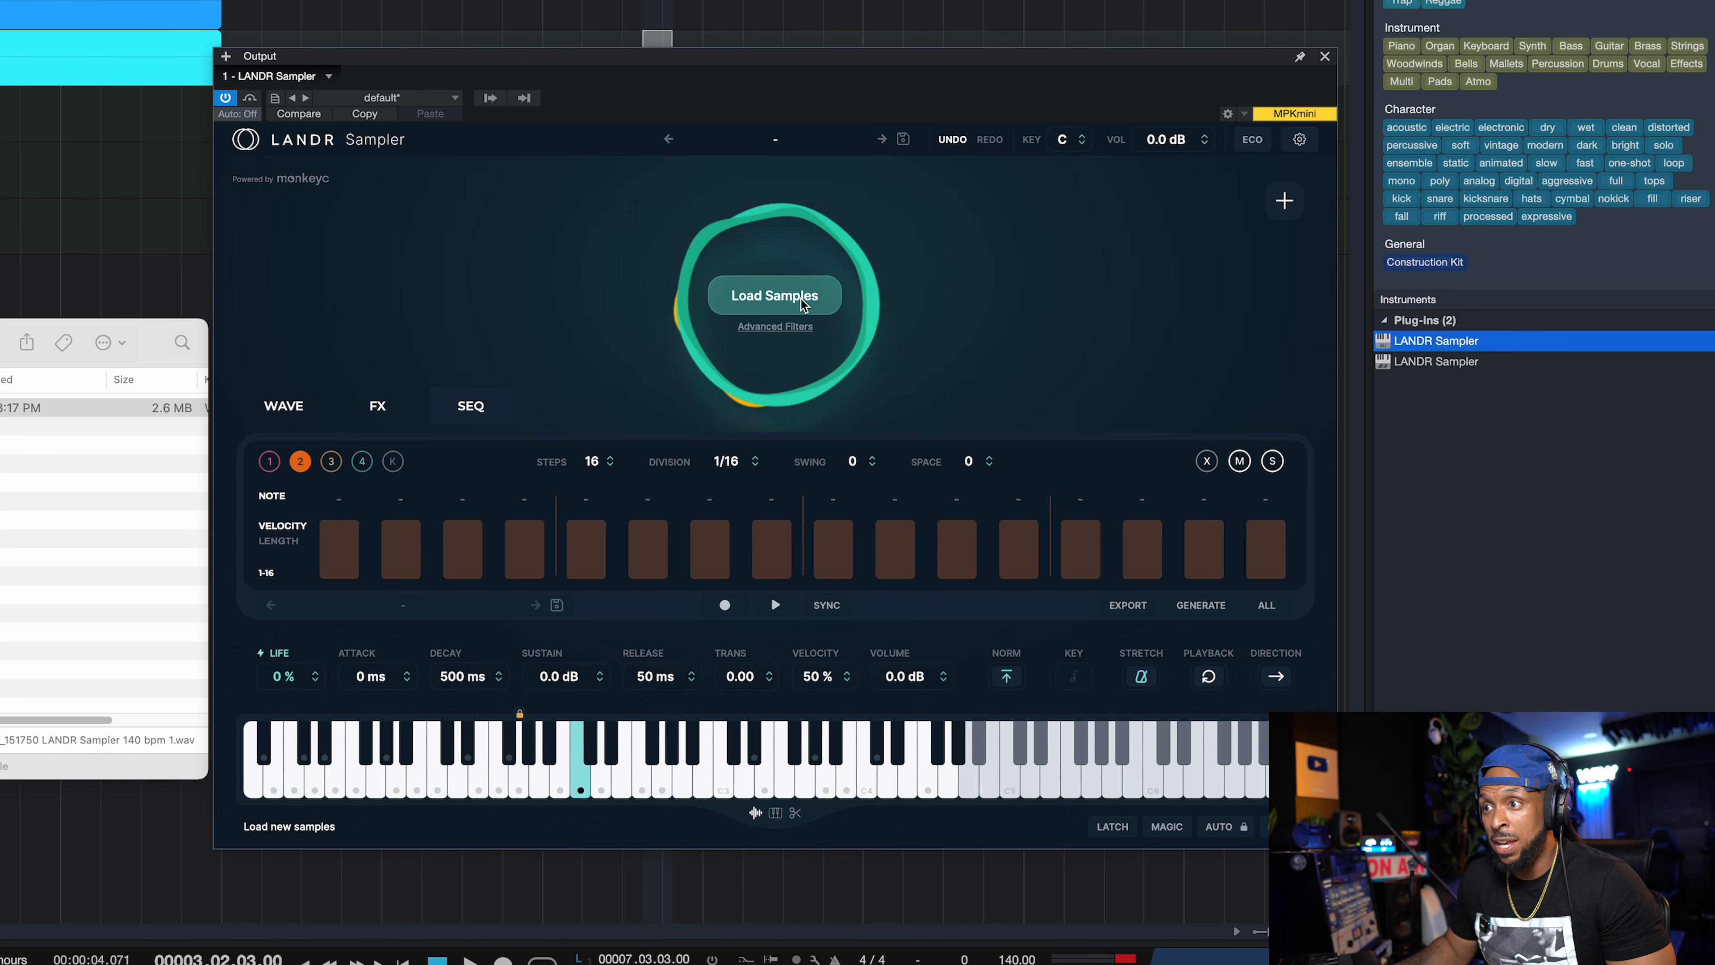
click(796, 327)
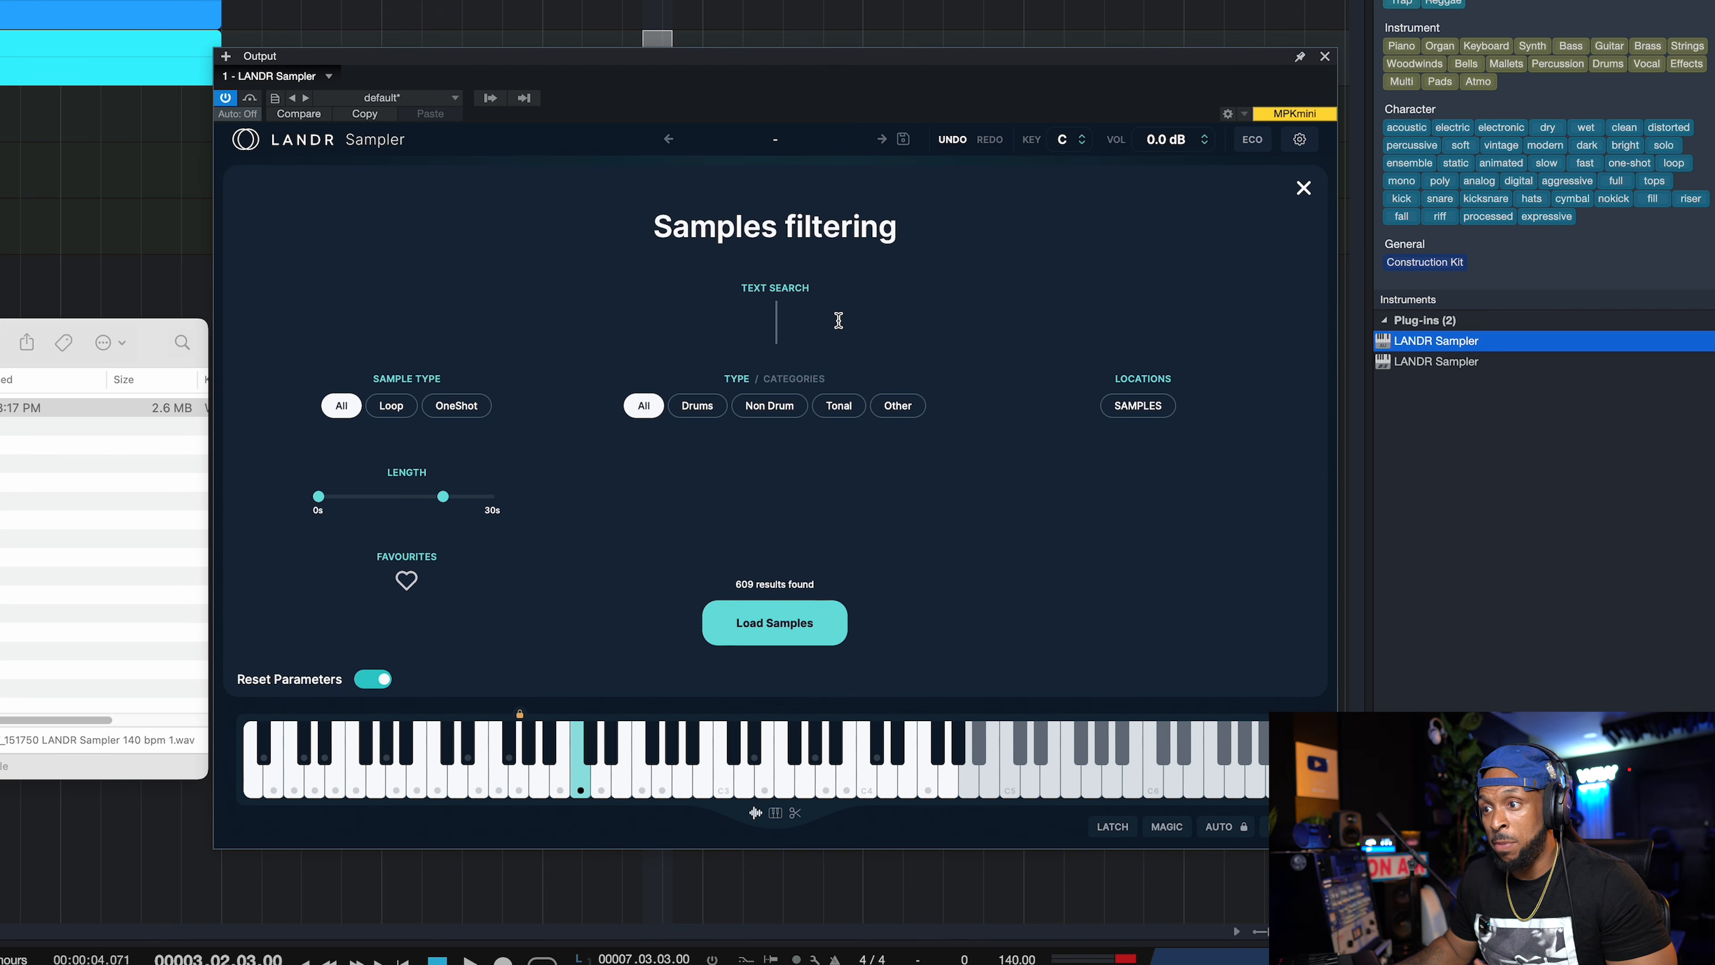
click(829, 622)
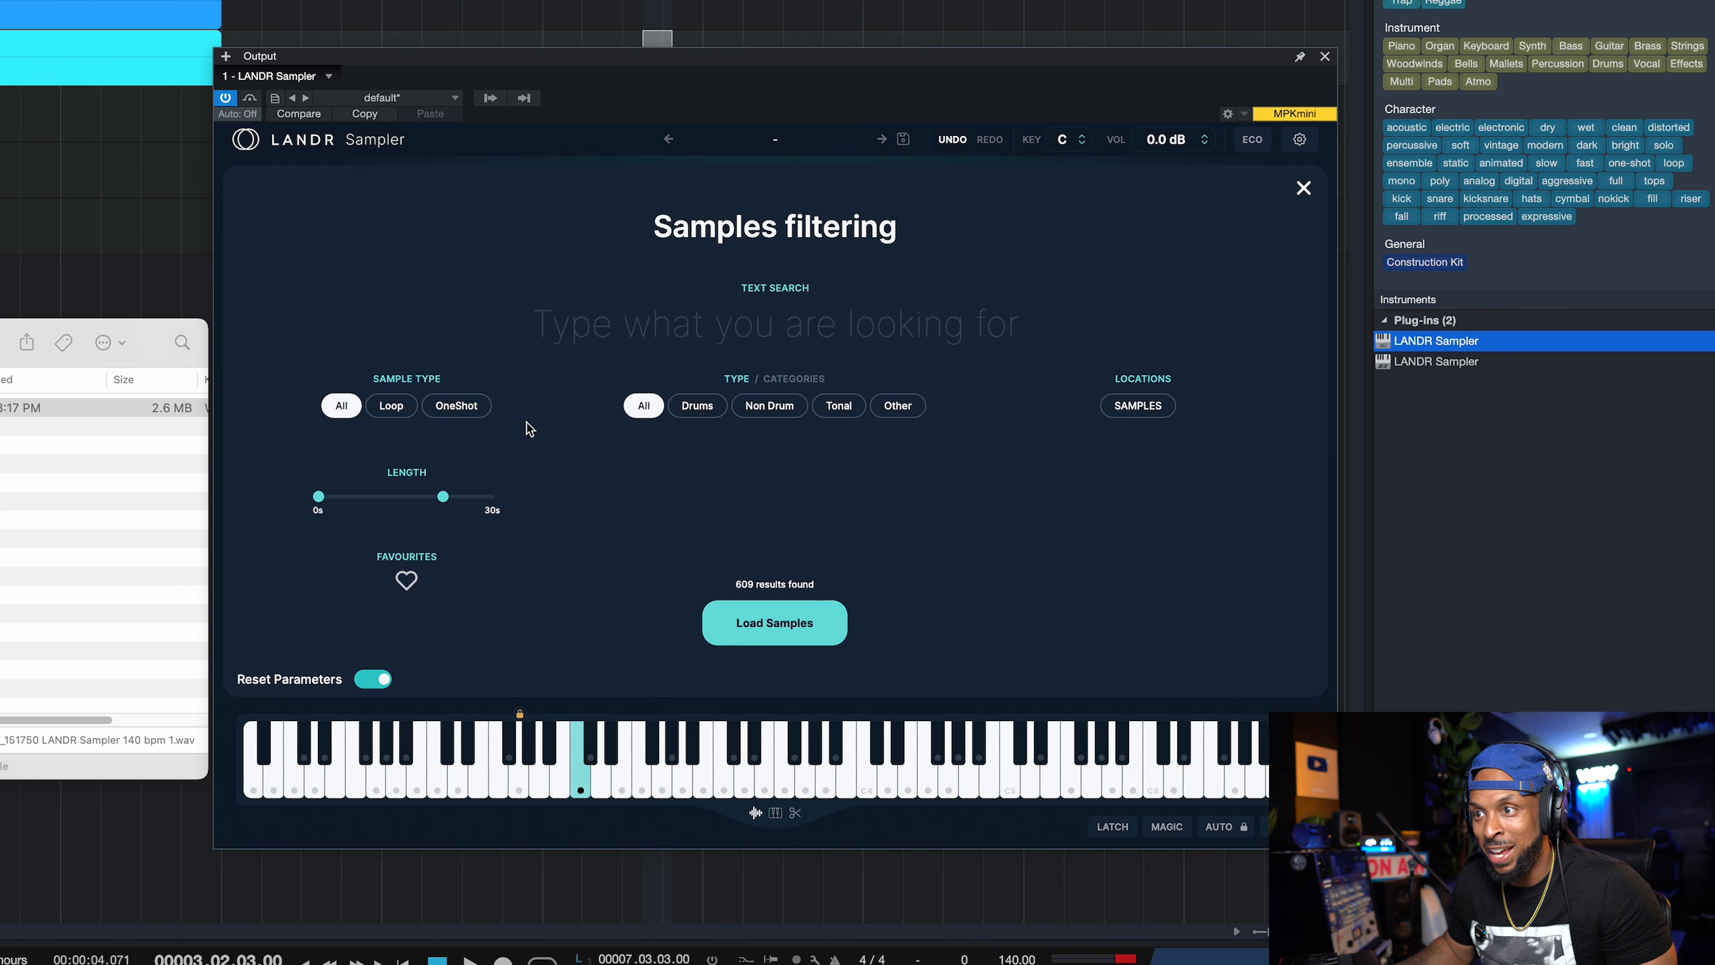
click(784, 626)
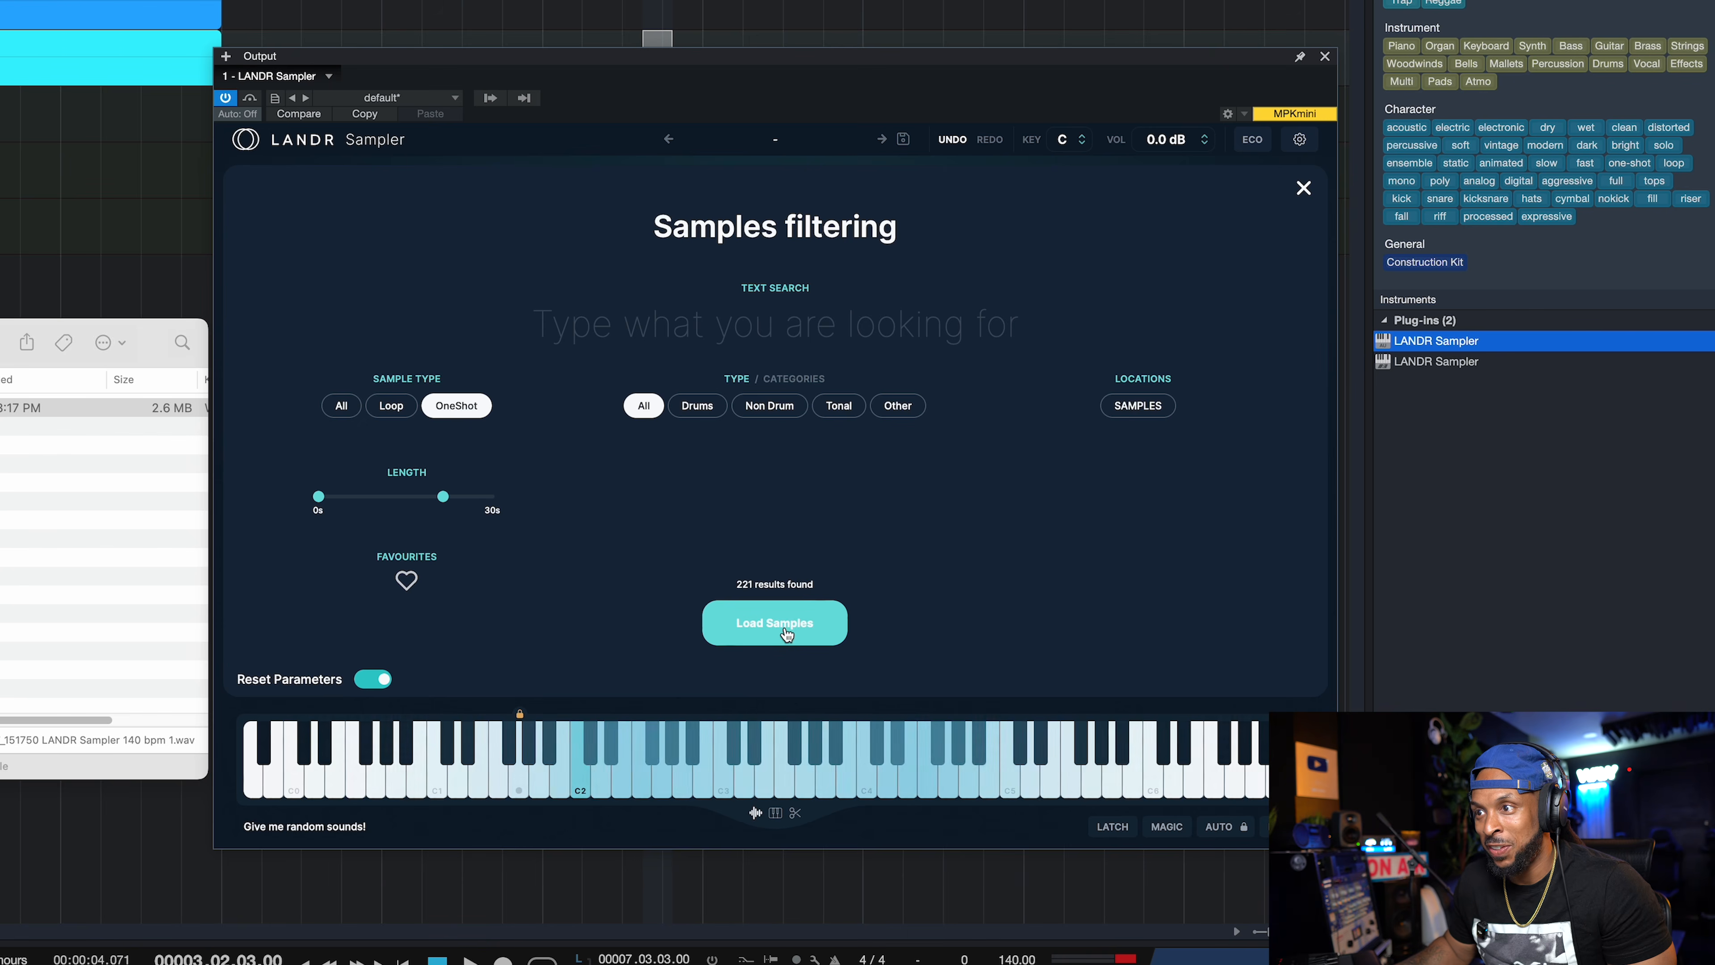
click(1296, 193)
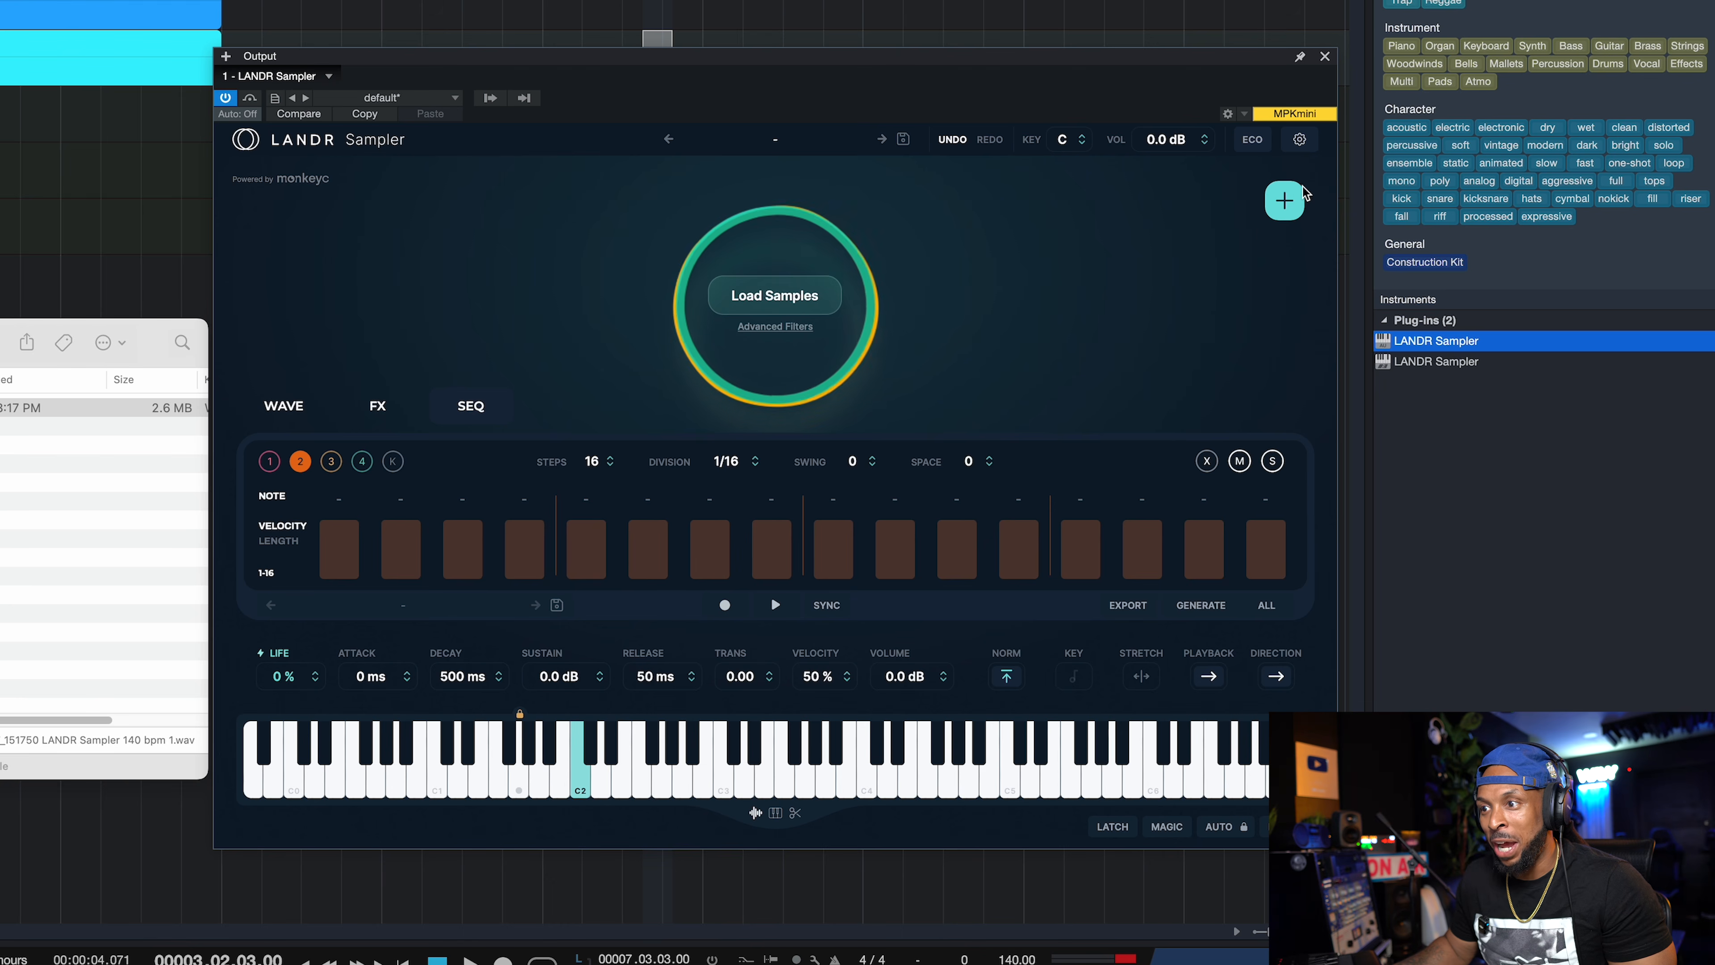
Step: Generate a random 16-step pattern on sequencer track 2, play it and stop it
click(1201, 605)
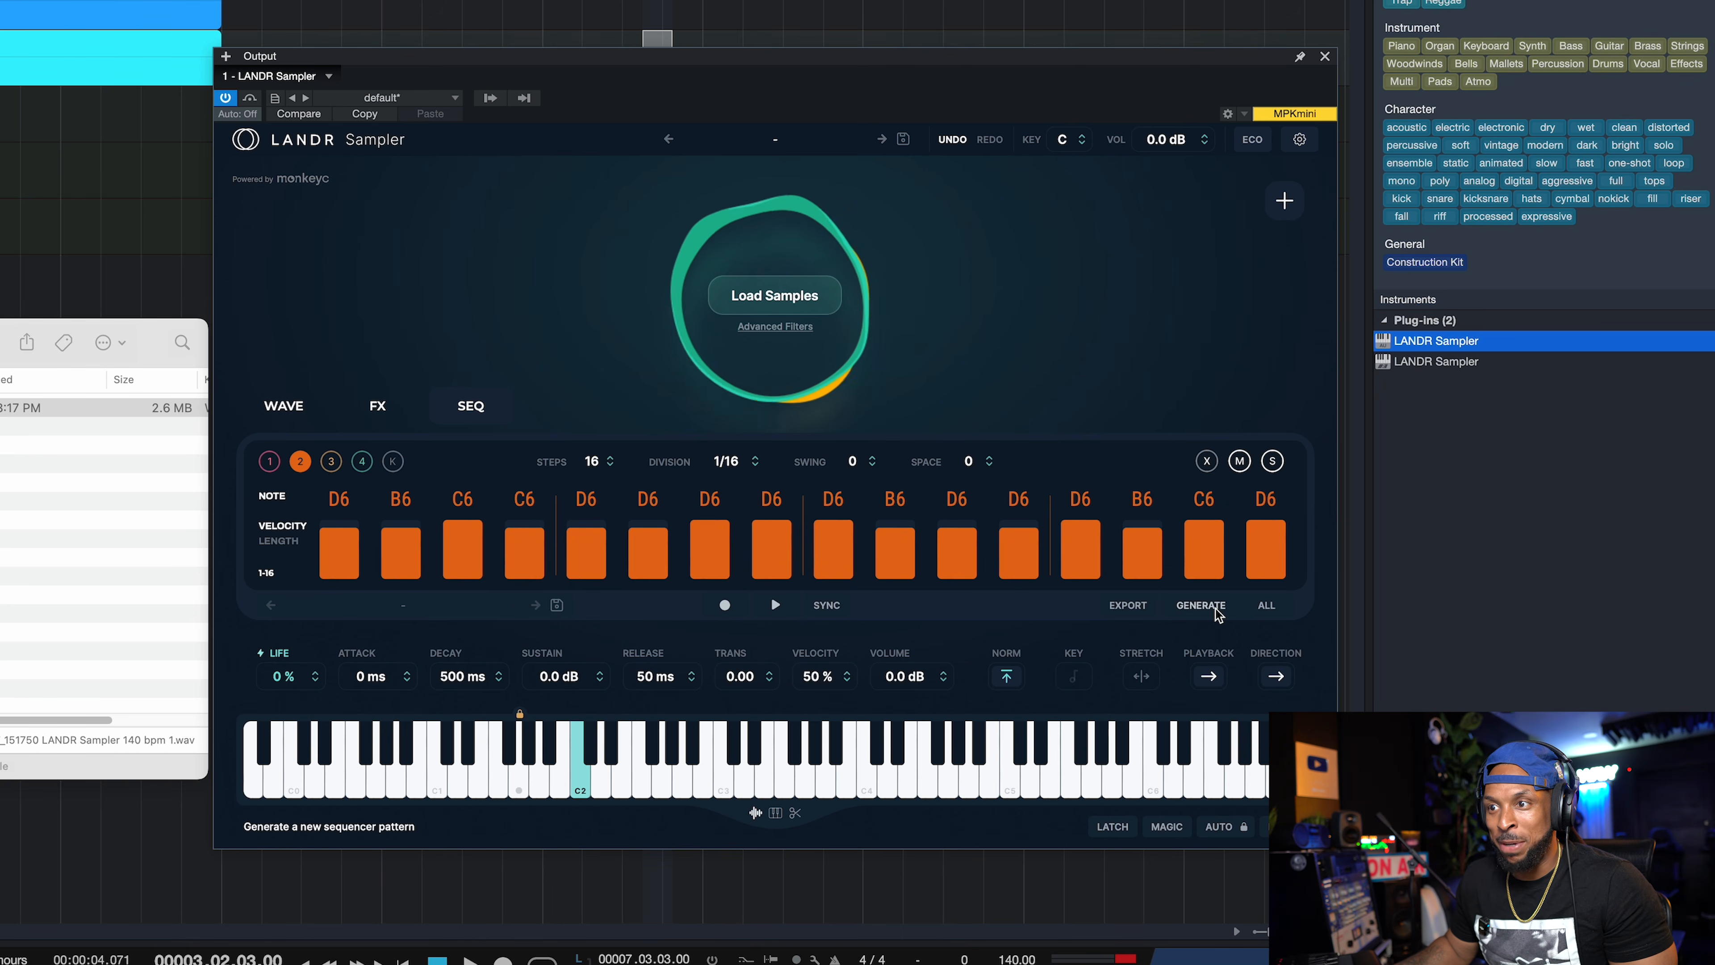
click(779, 611)
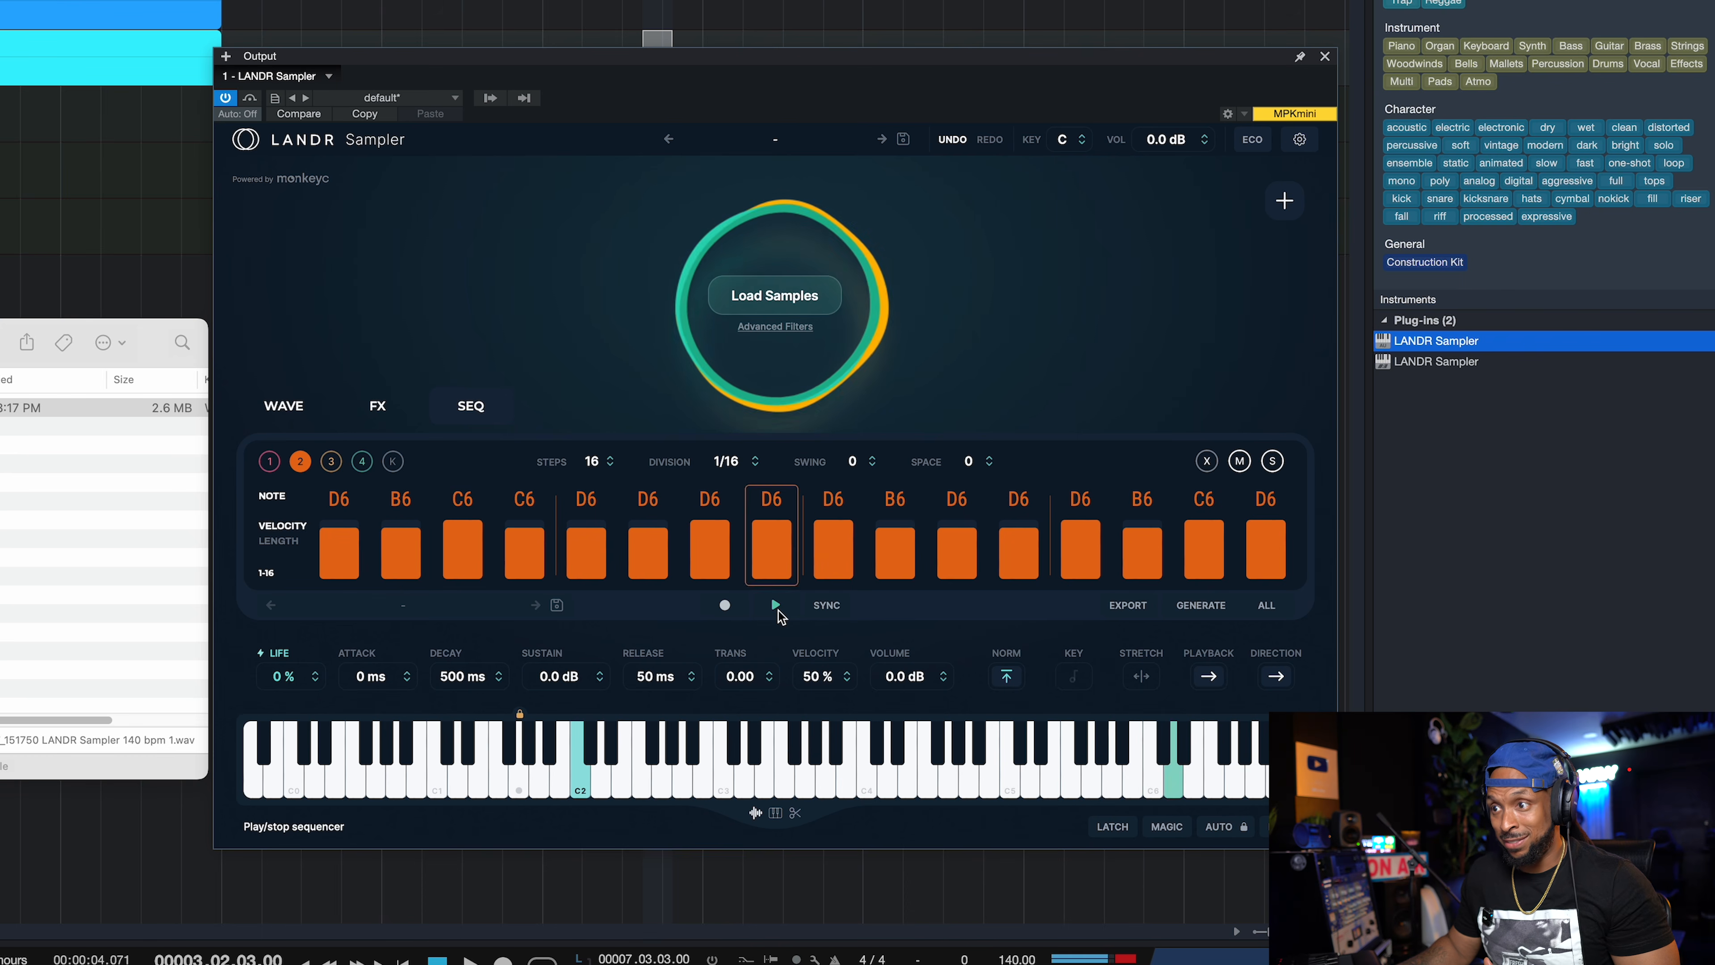
click(777, 610)
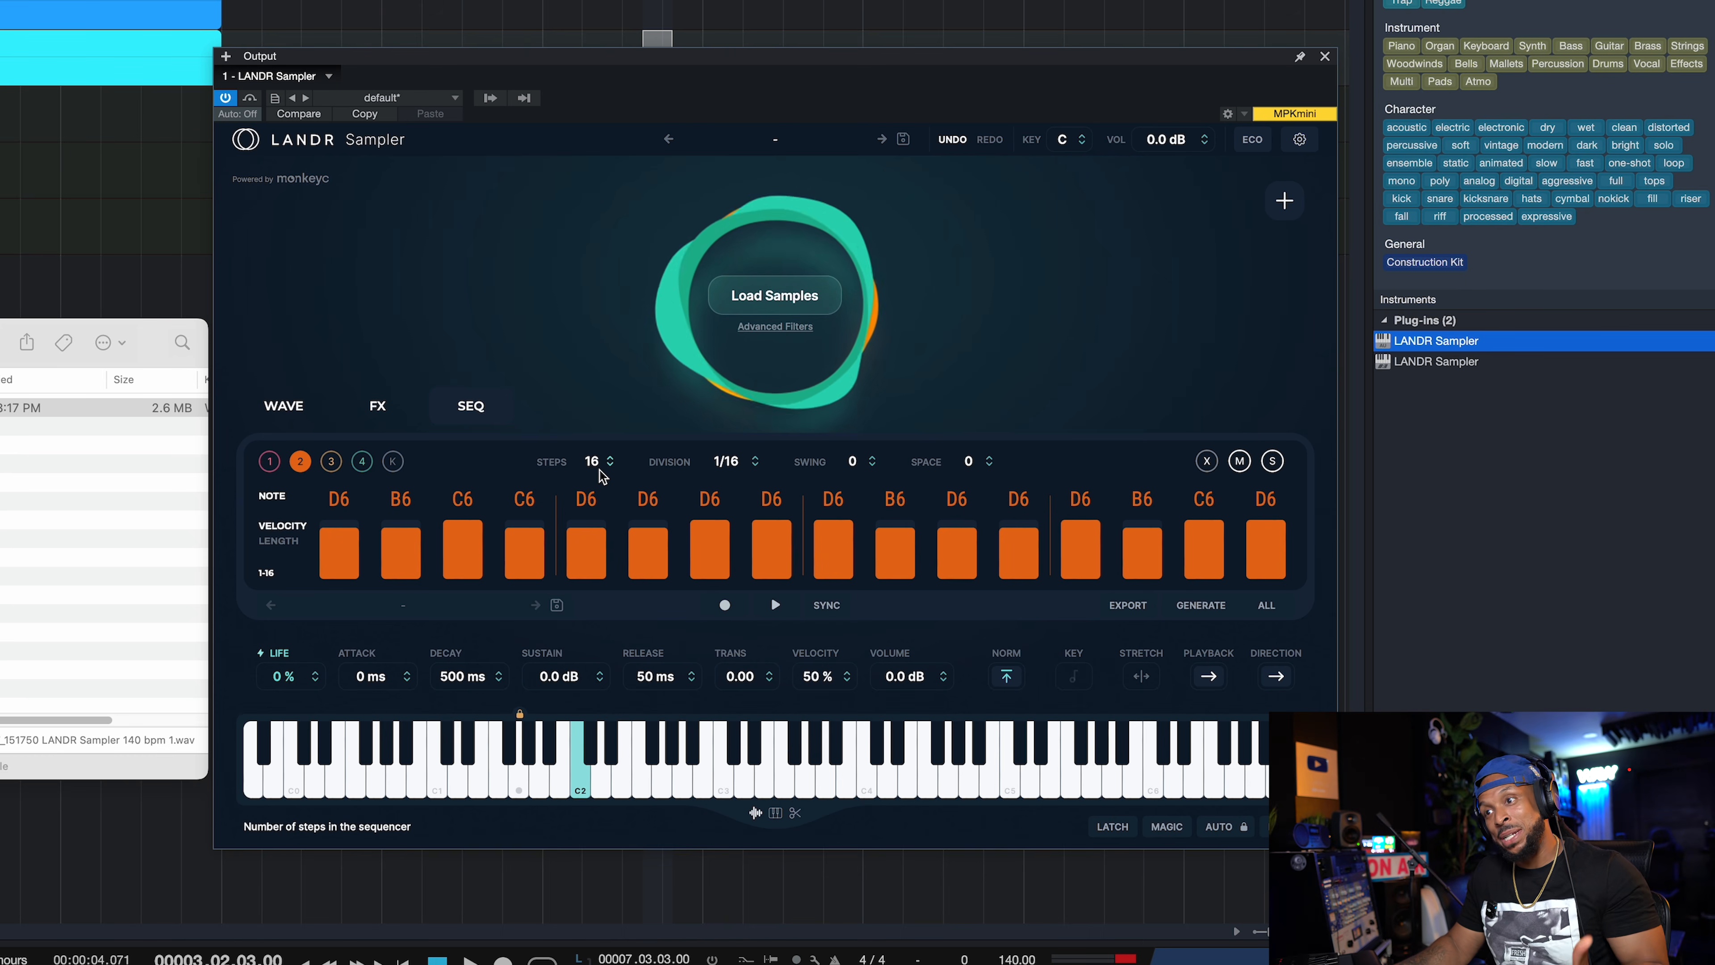
Step: Set the track 2 pattern's note division to 1/8 and play it back at that division
click(755, 466)
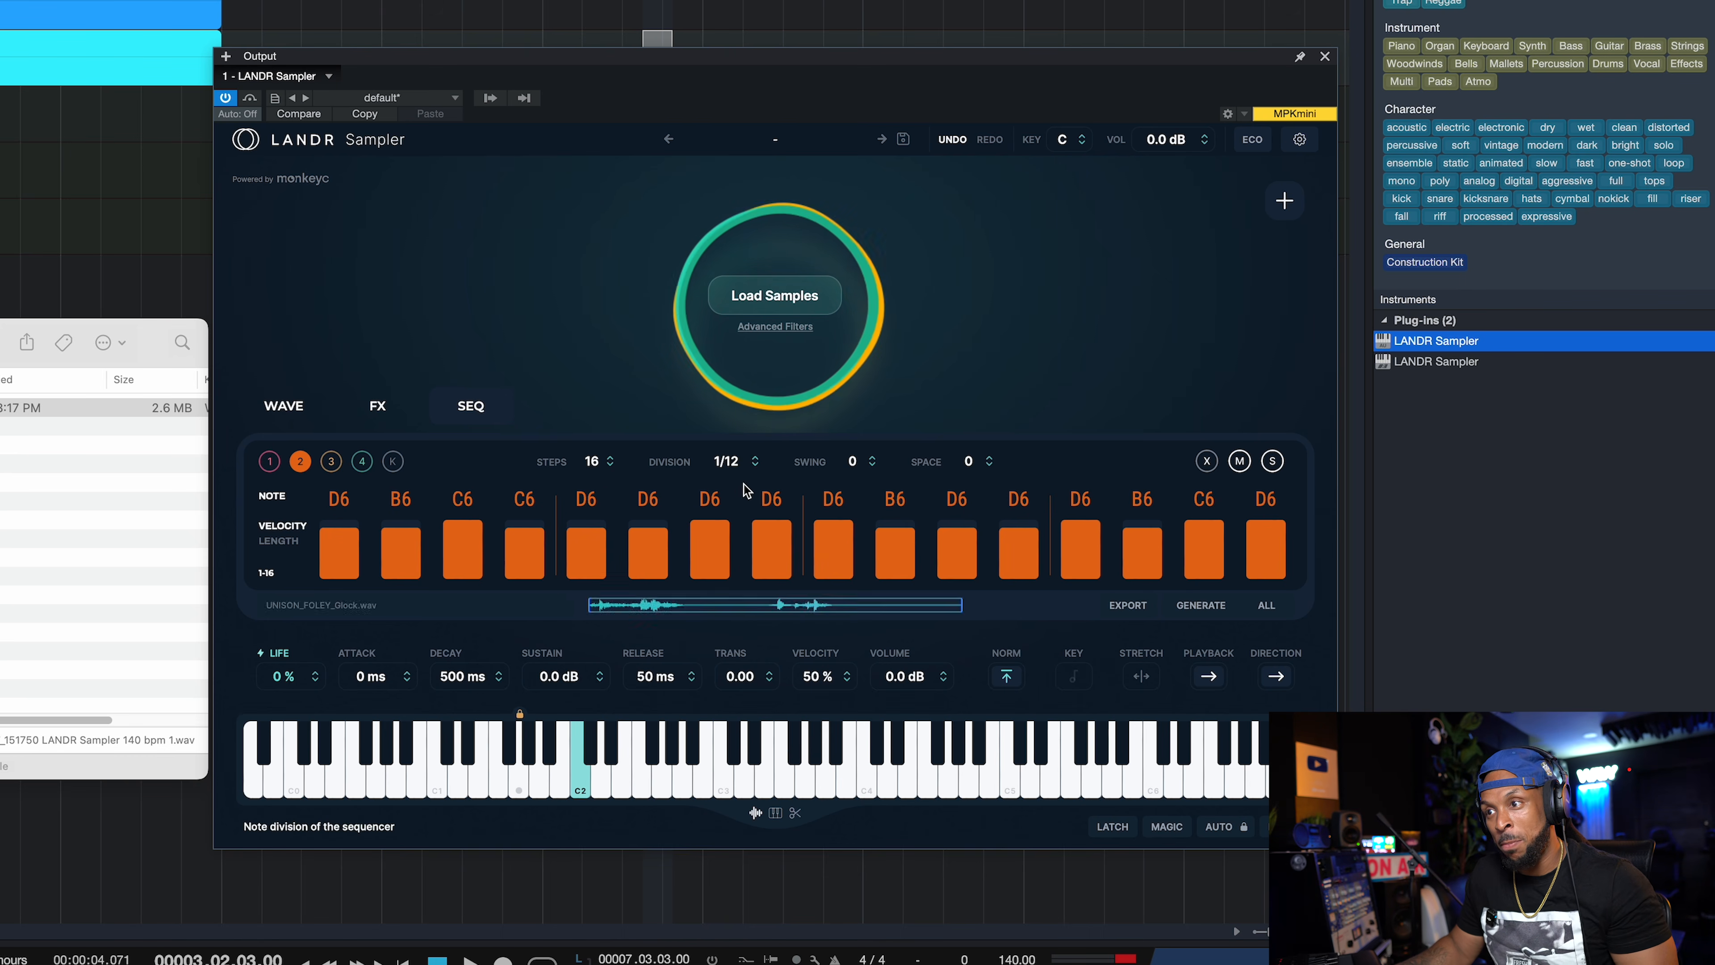
click(755, 466)
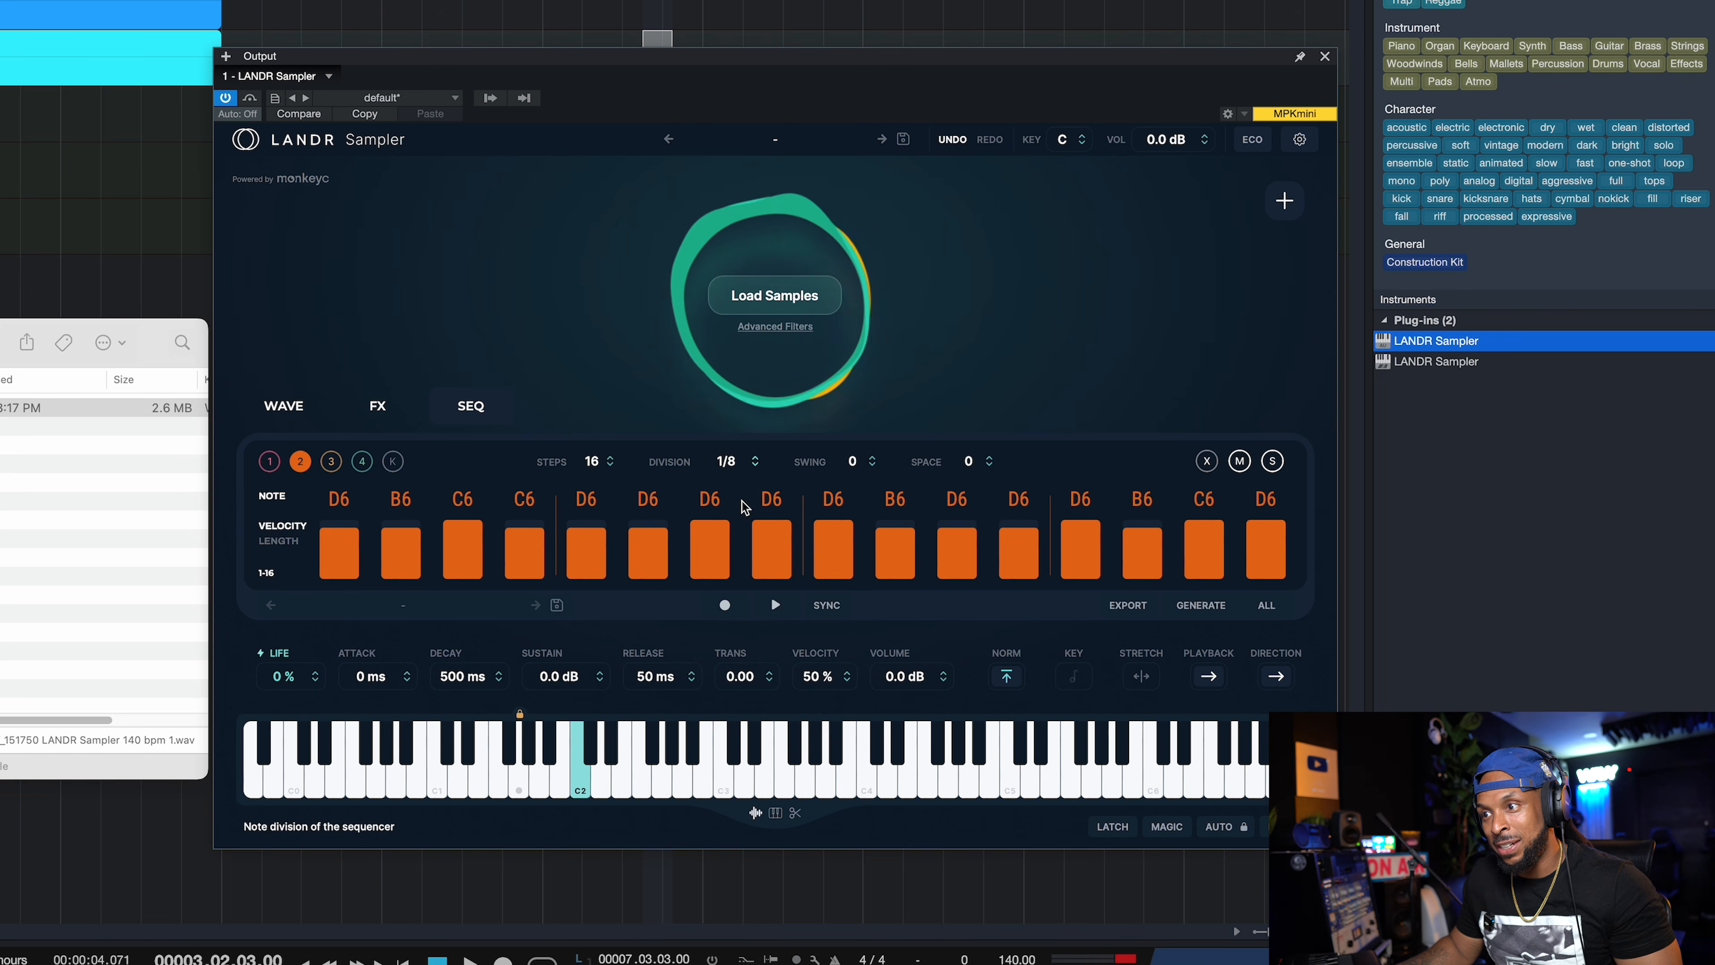
click(775, 604)
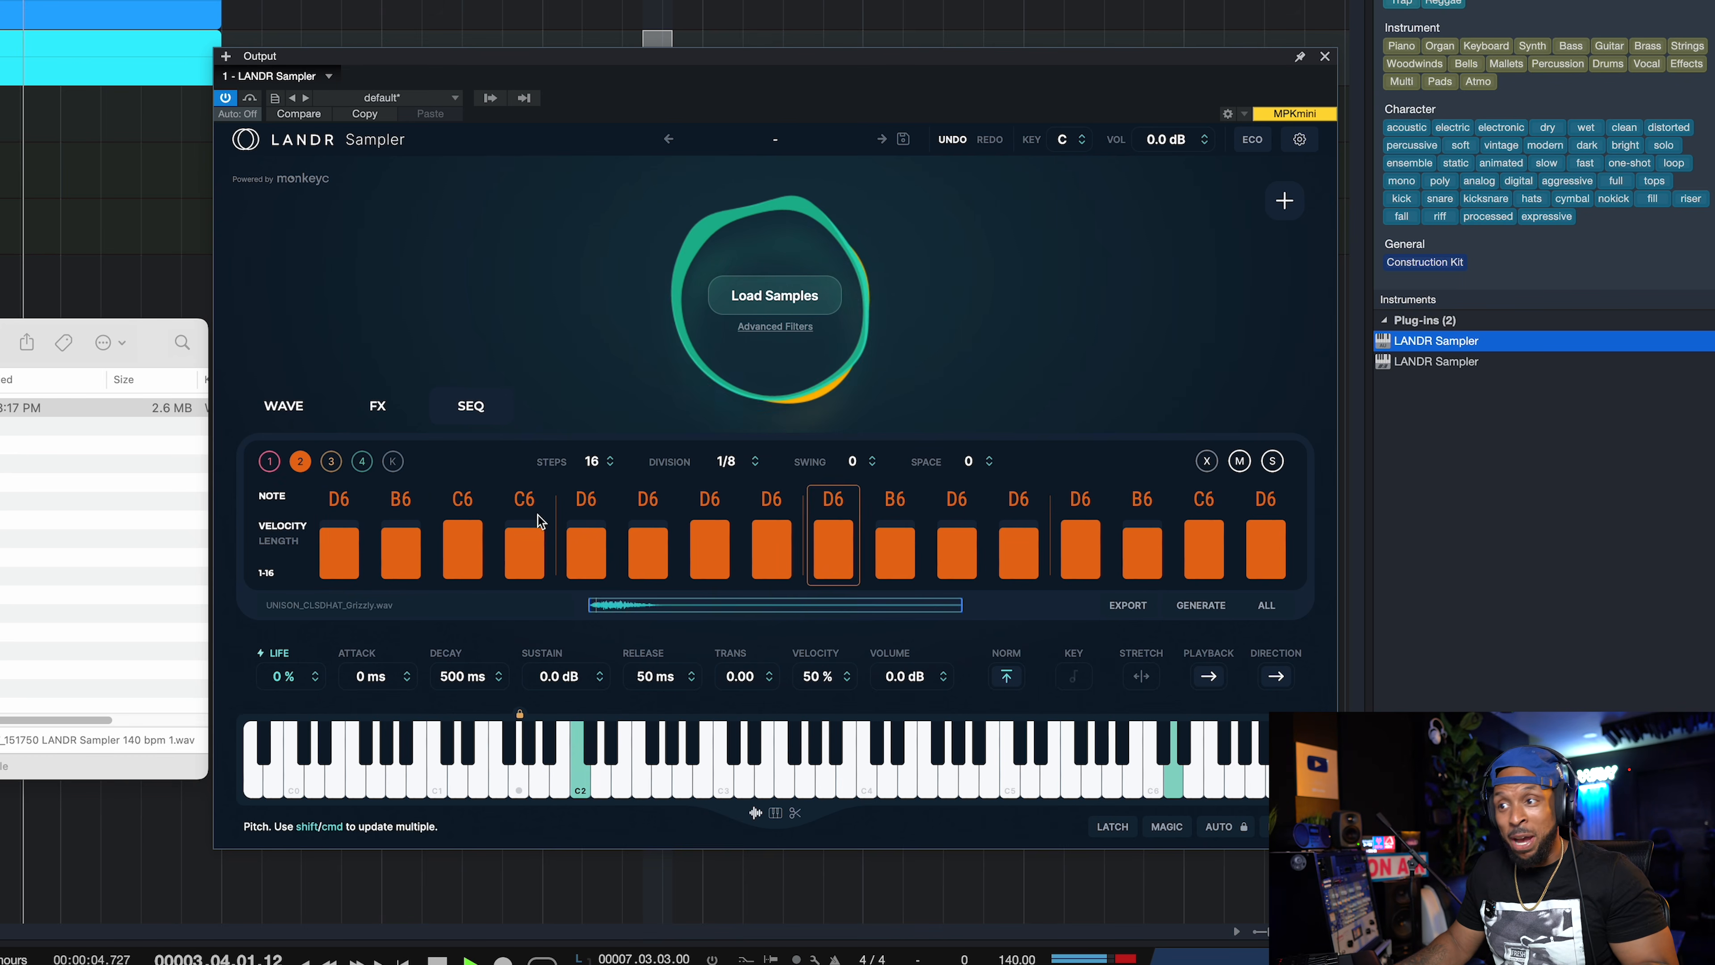
click(776, 607)
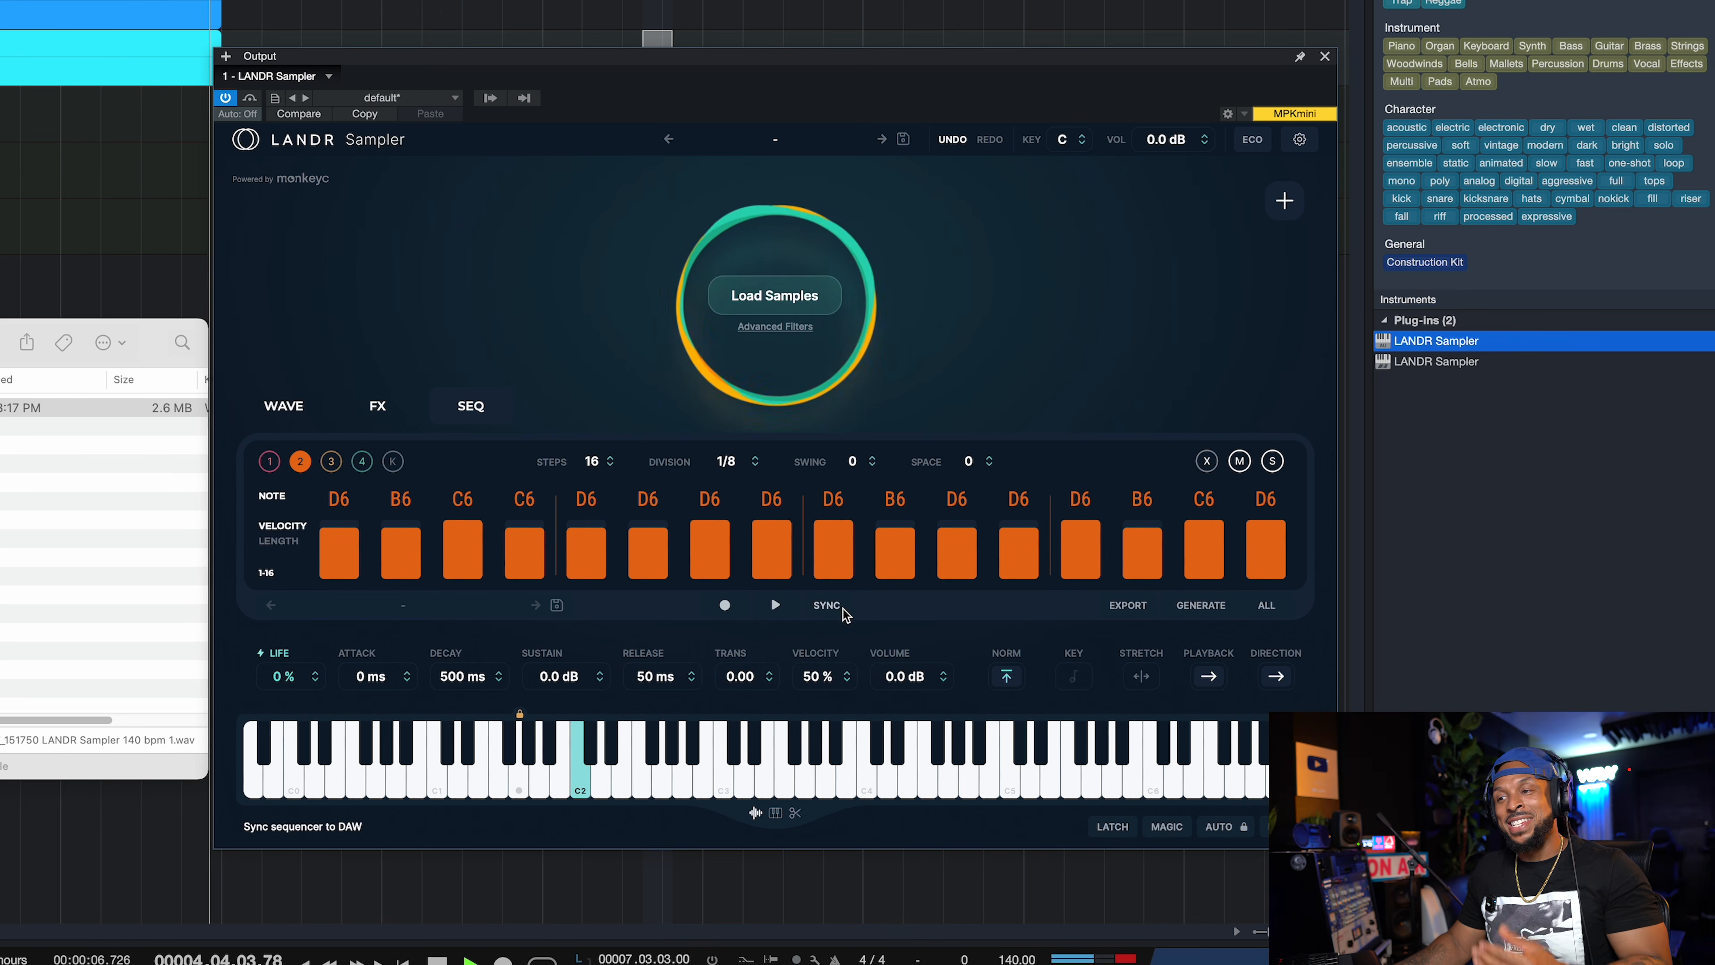
Step: Sync the sequencer to the DAW, then start and stop the project transport to play the pattern along with it
key(space)
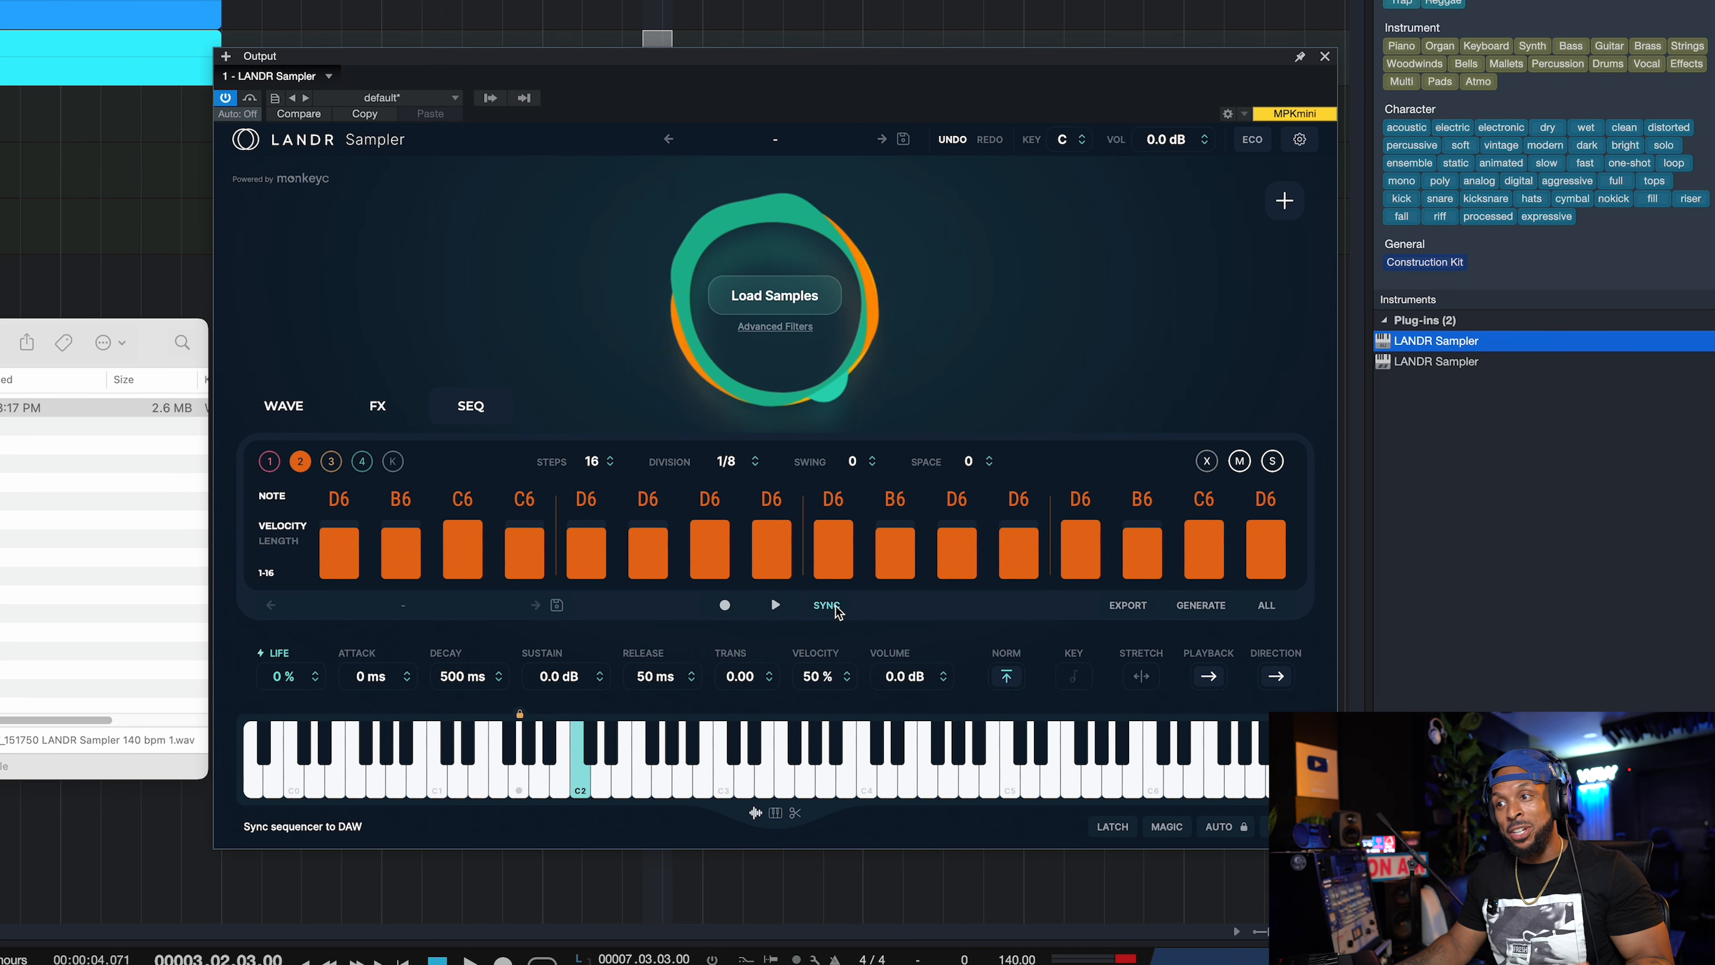
key(space)
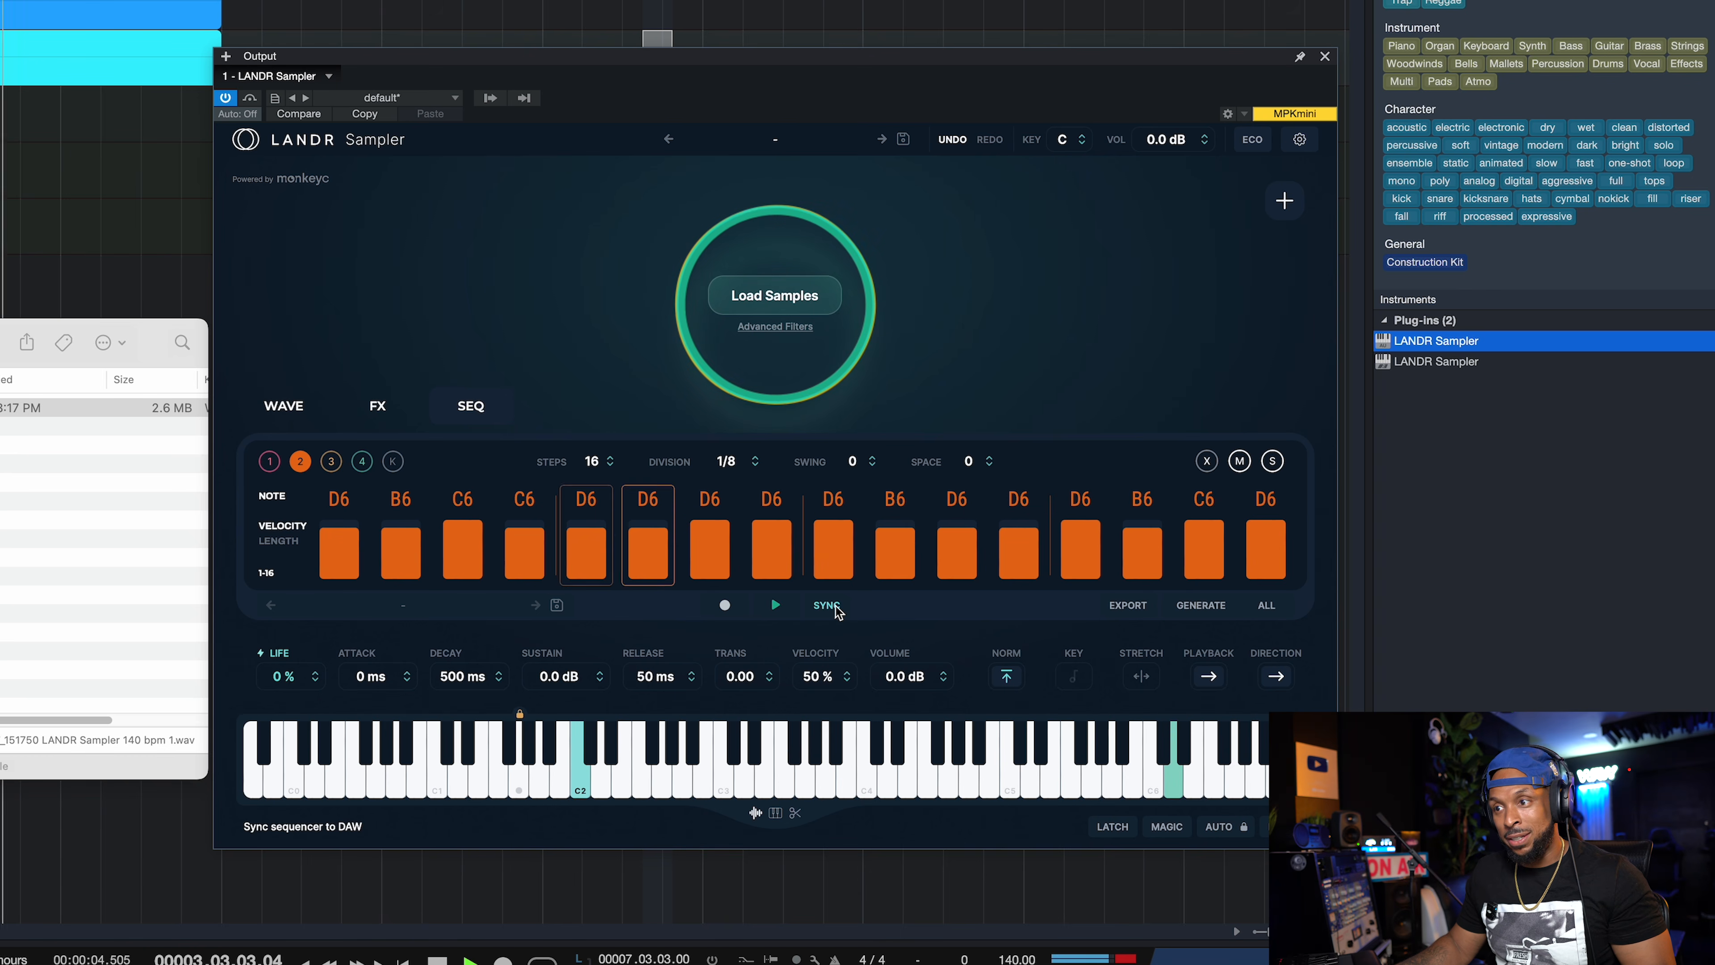
key(space)
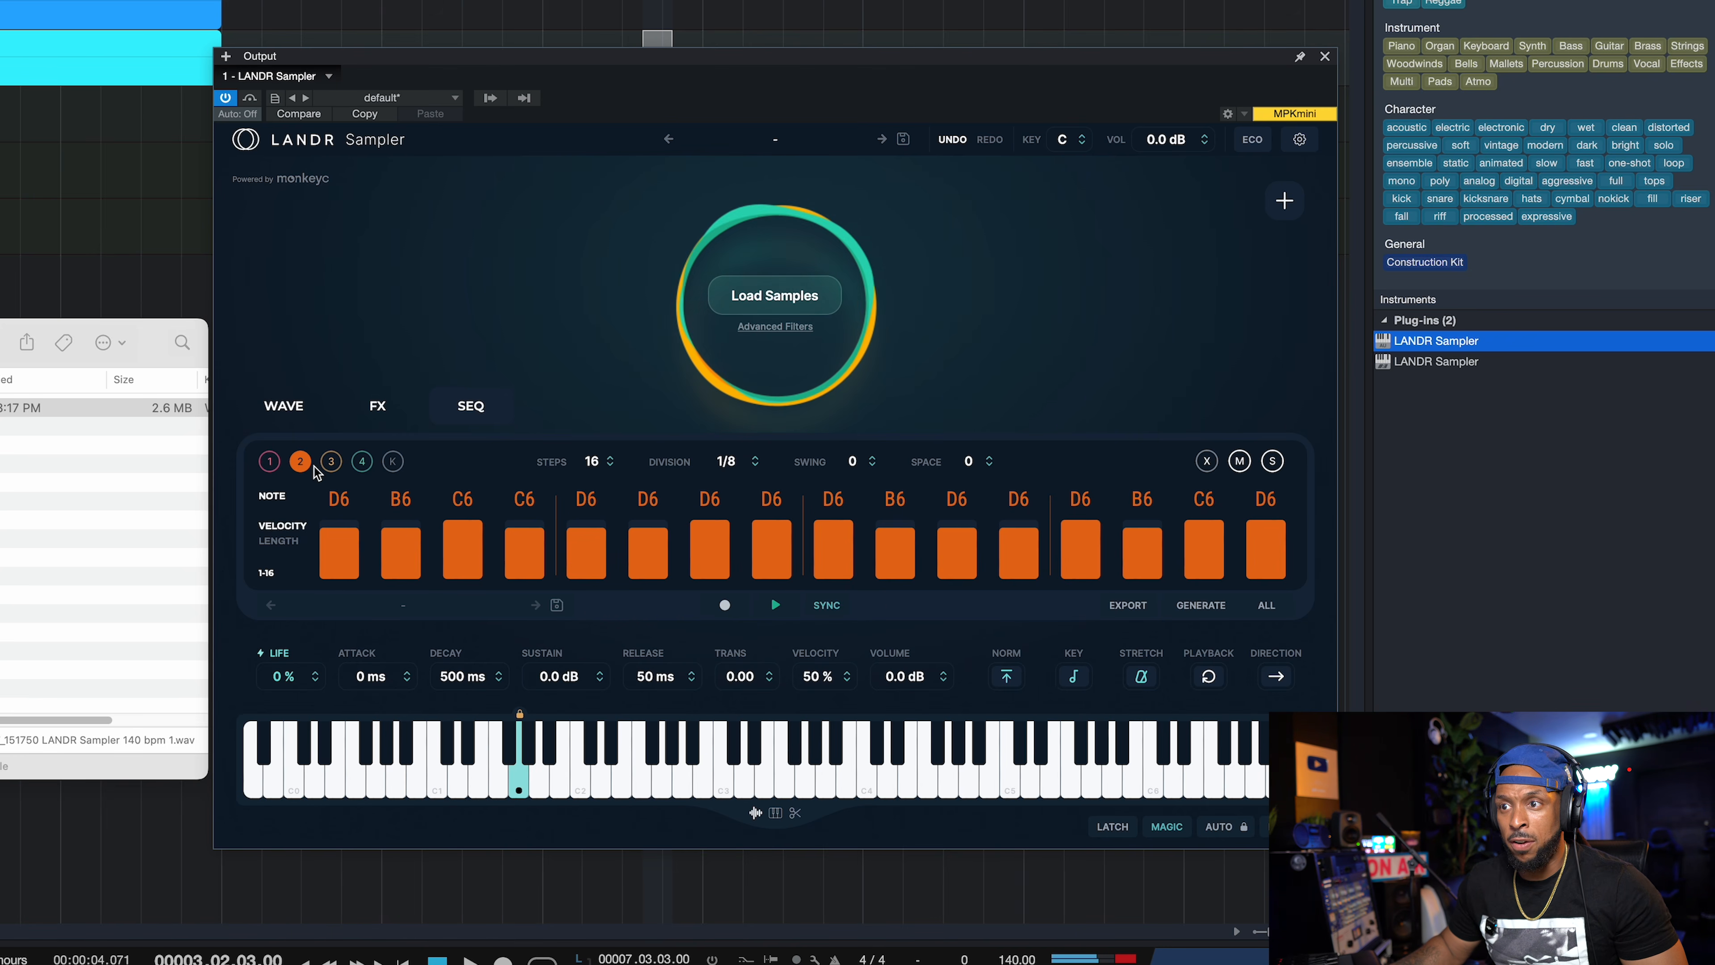
Step: Enable the LP2 filter effect for the melody sample at about 55% frequency and 100% resonance and audition the sample
click(376, 408)
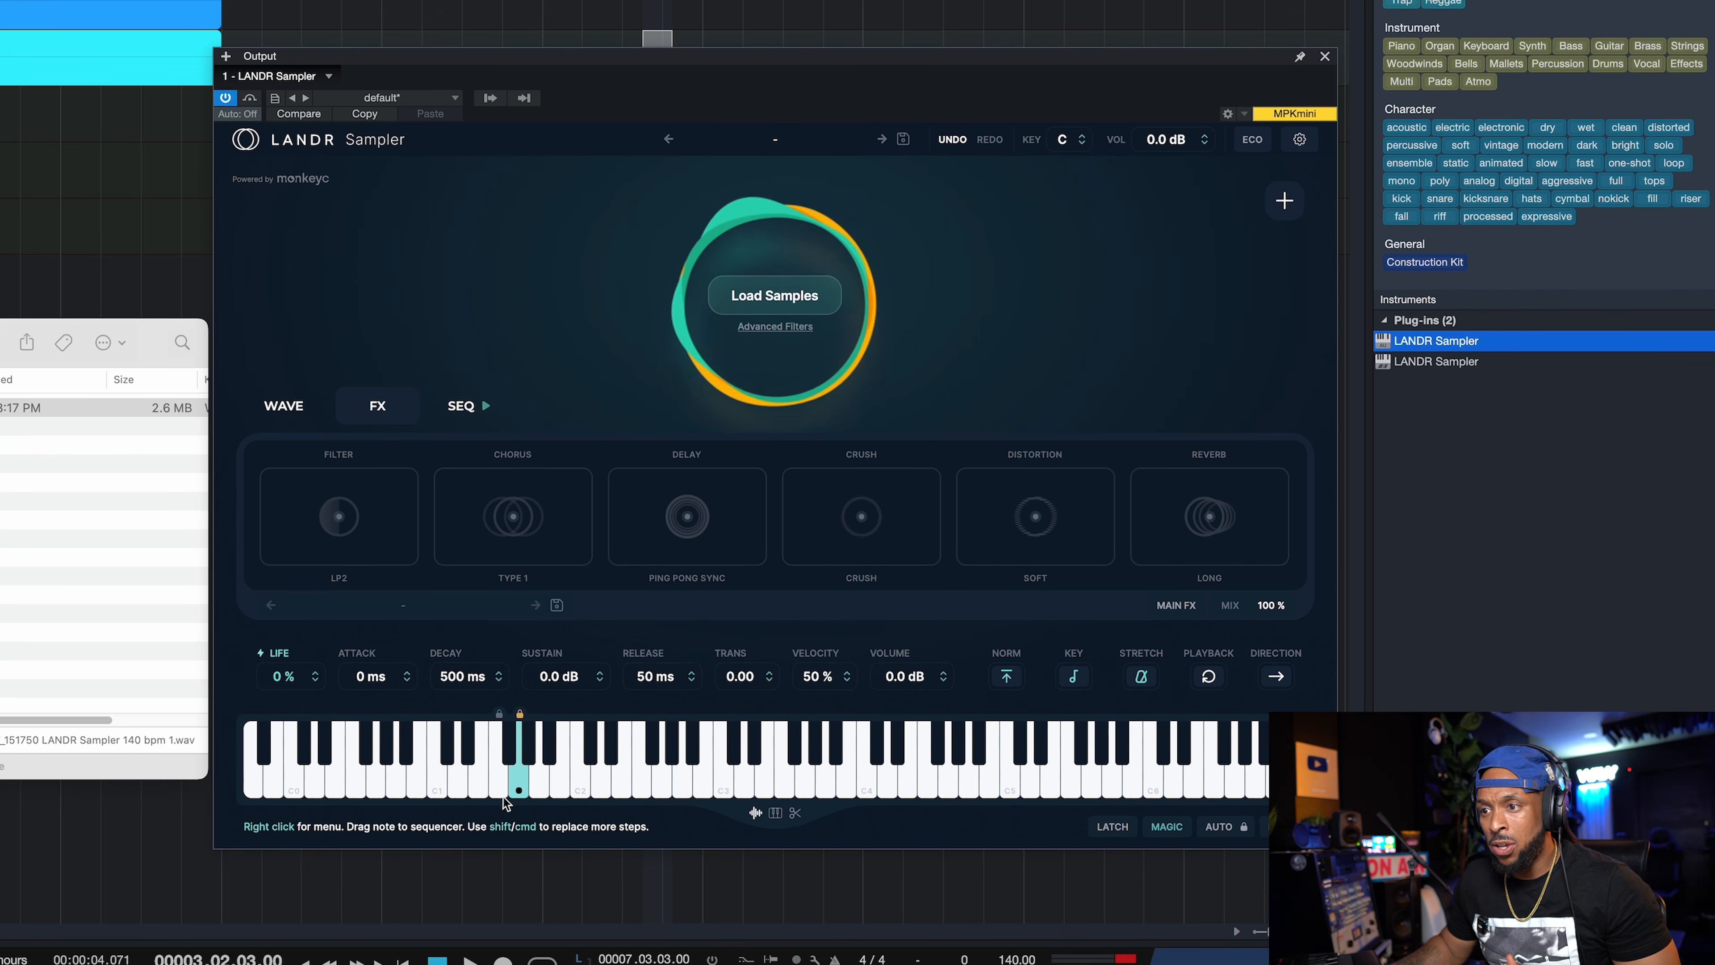
click(350, 533)
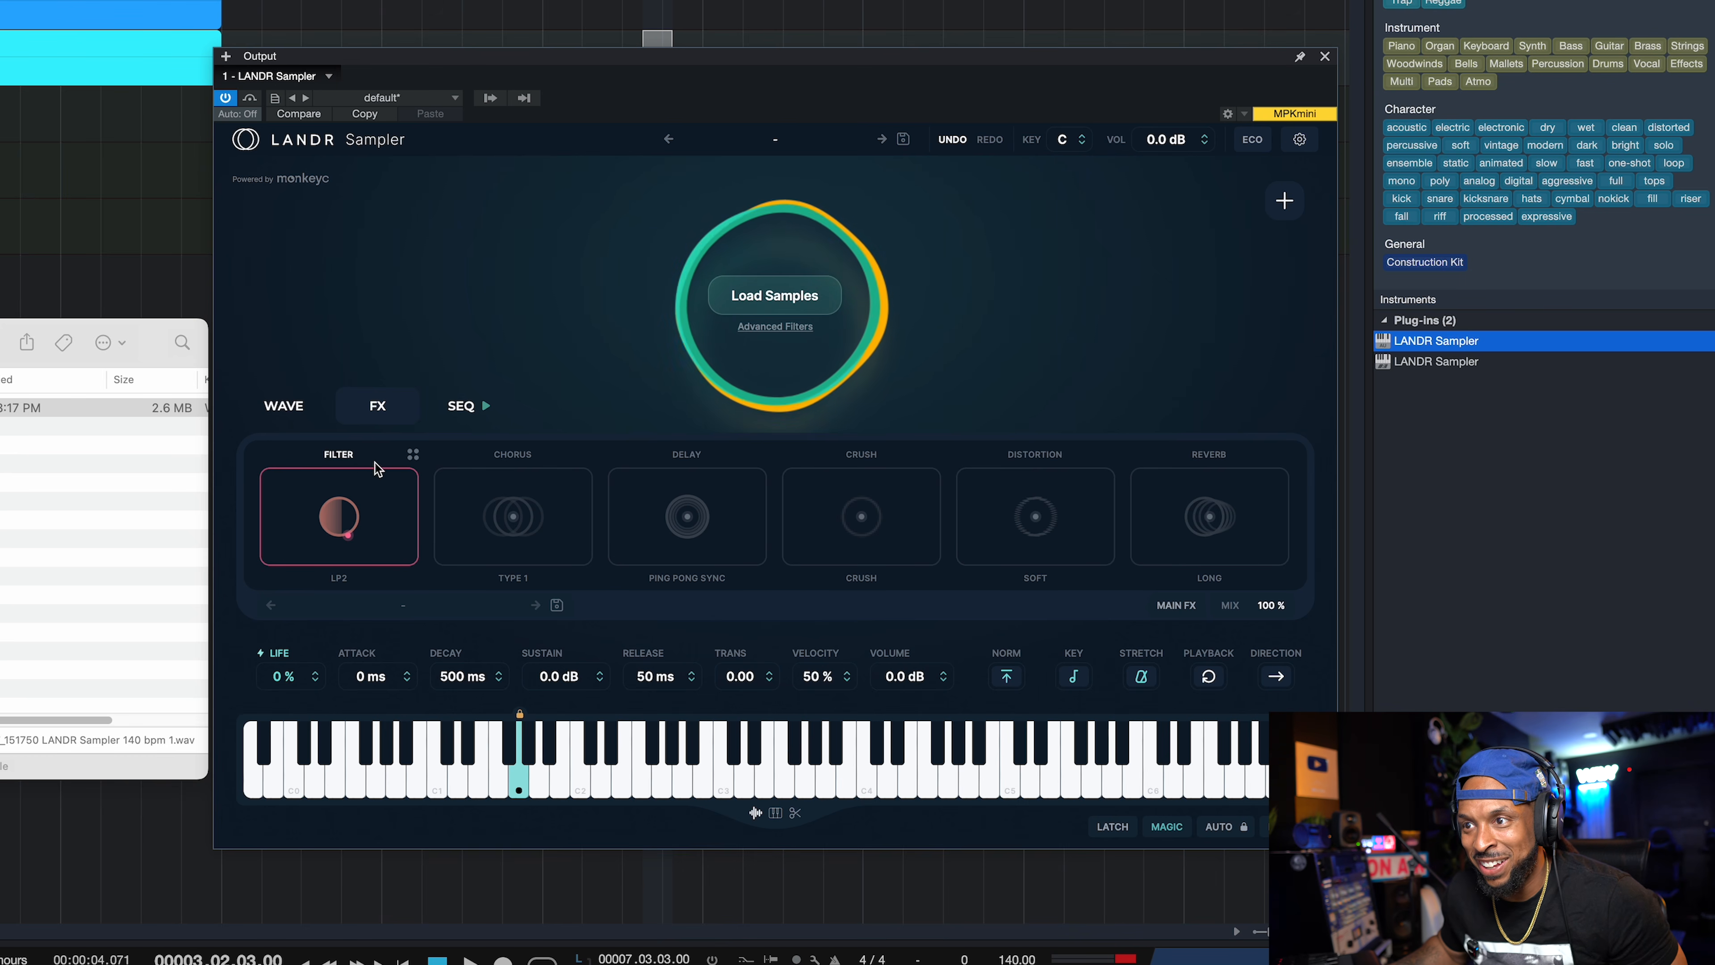
drag(340, 535, 345, 537)
key(space)
click(522, 780)
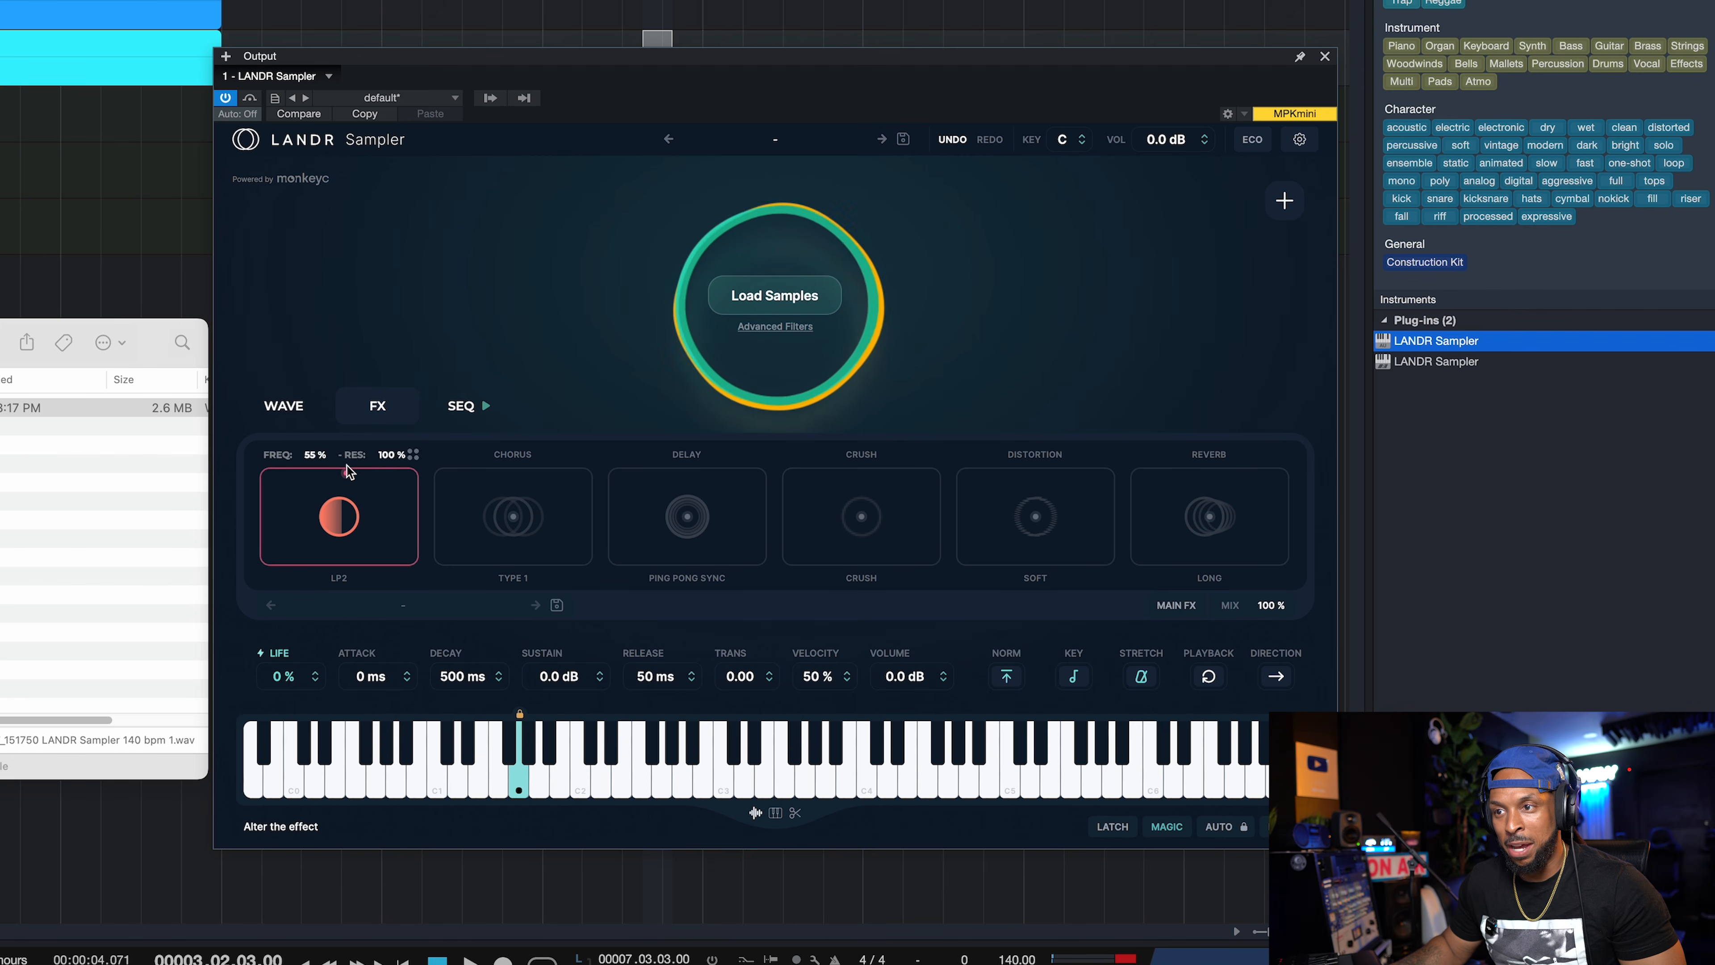
click(517, 772)
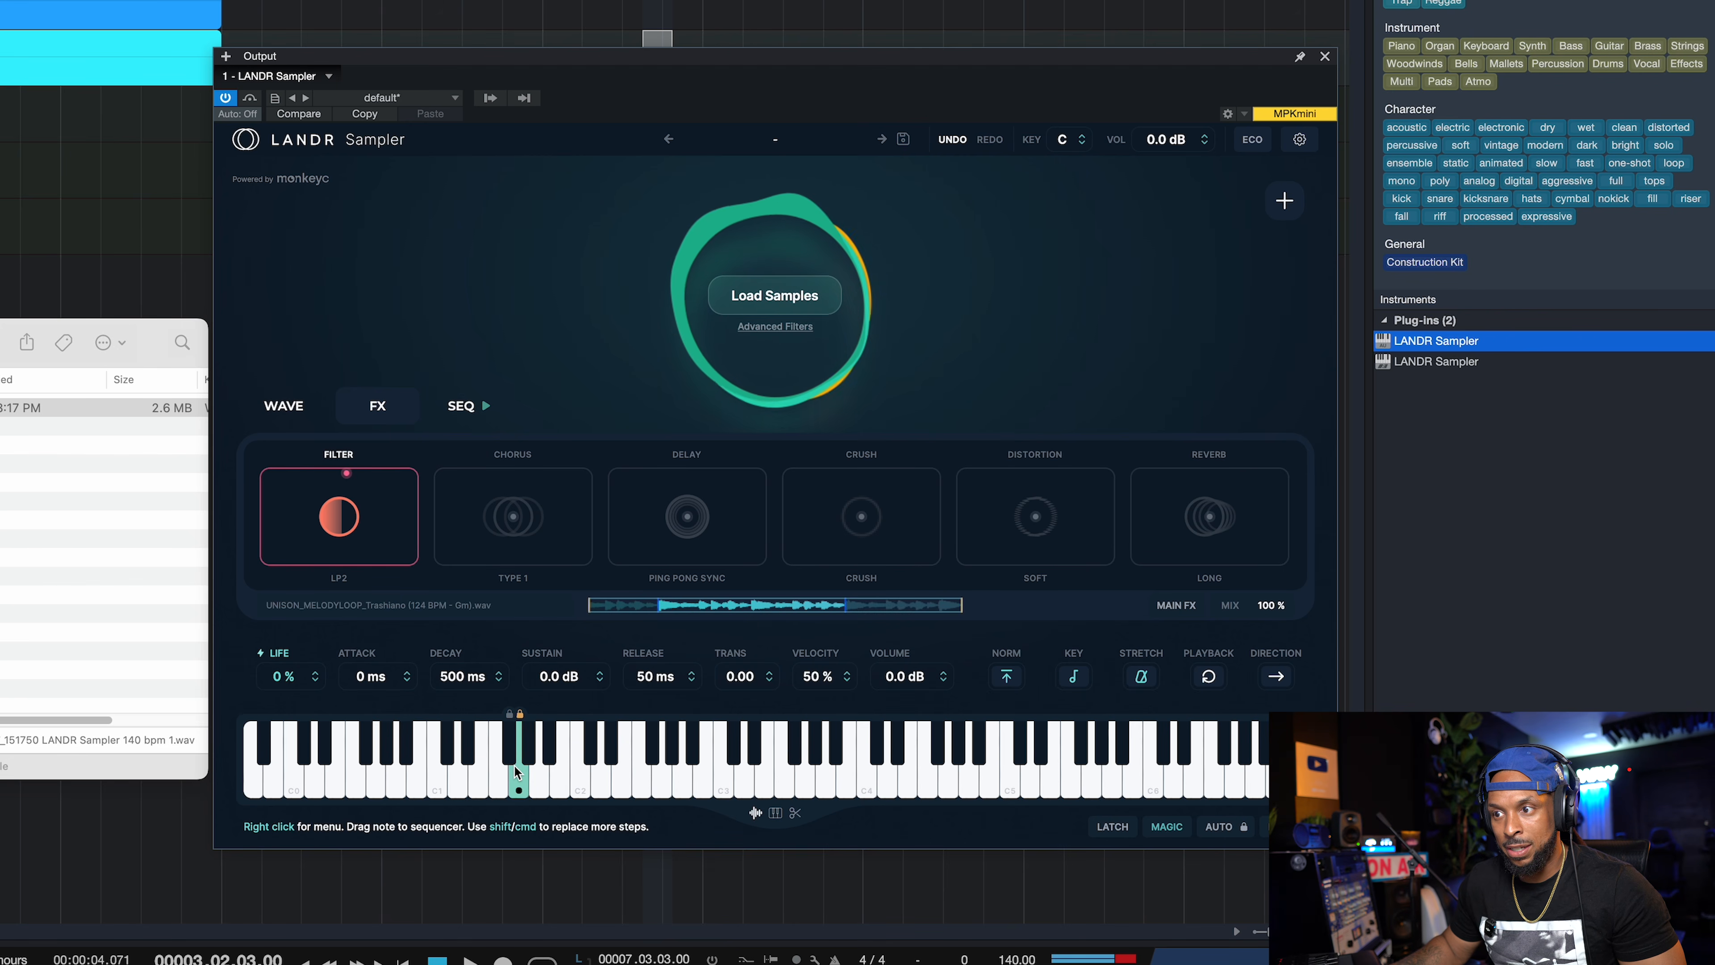
Step: Lower the filter's resonance to 0%, readjust its frequency and resonance and audition the melody sample again
drag(353, 505, 345, 599)
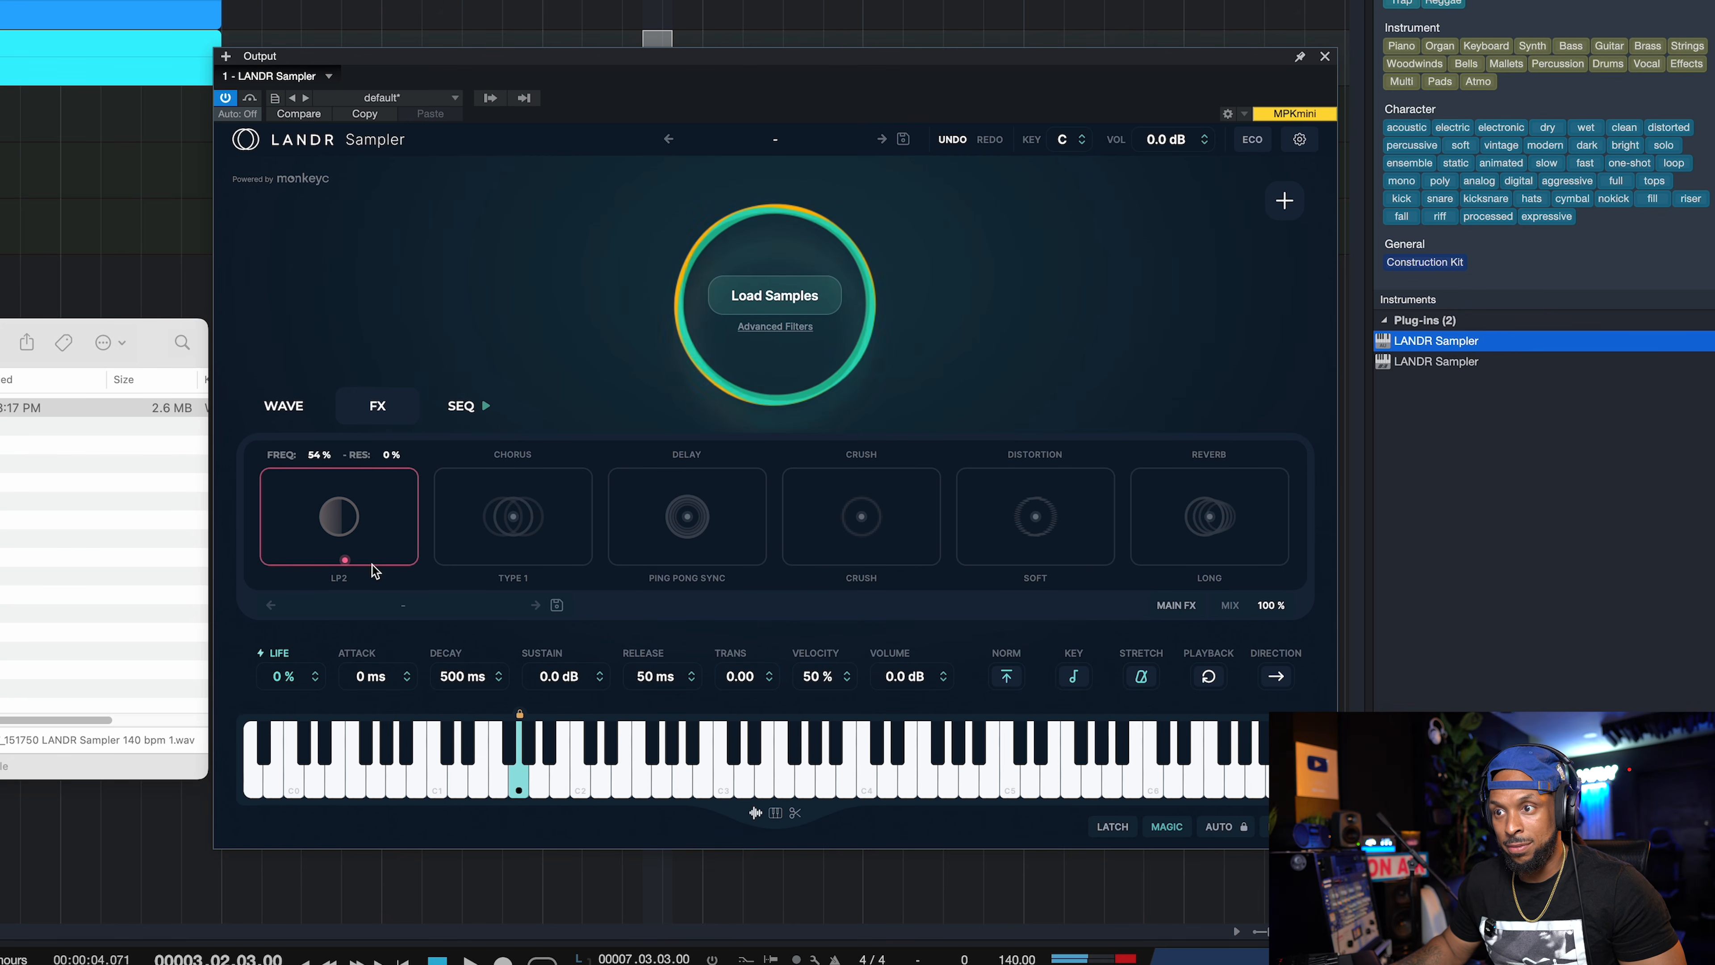
click(520, 773)
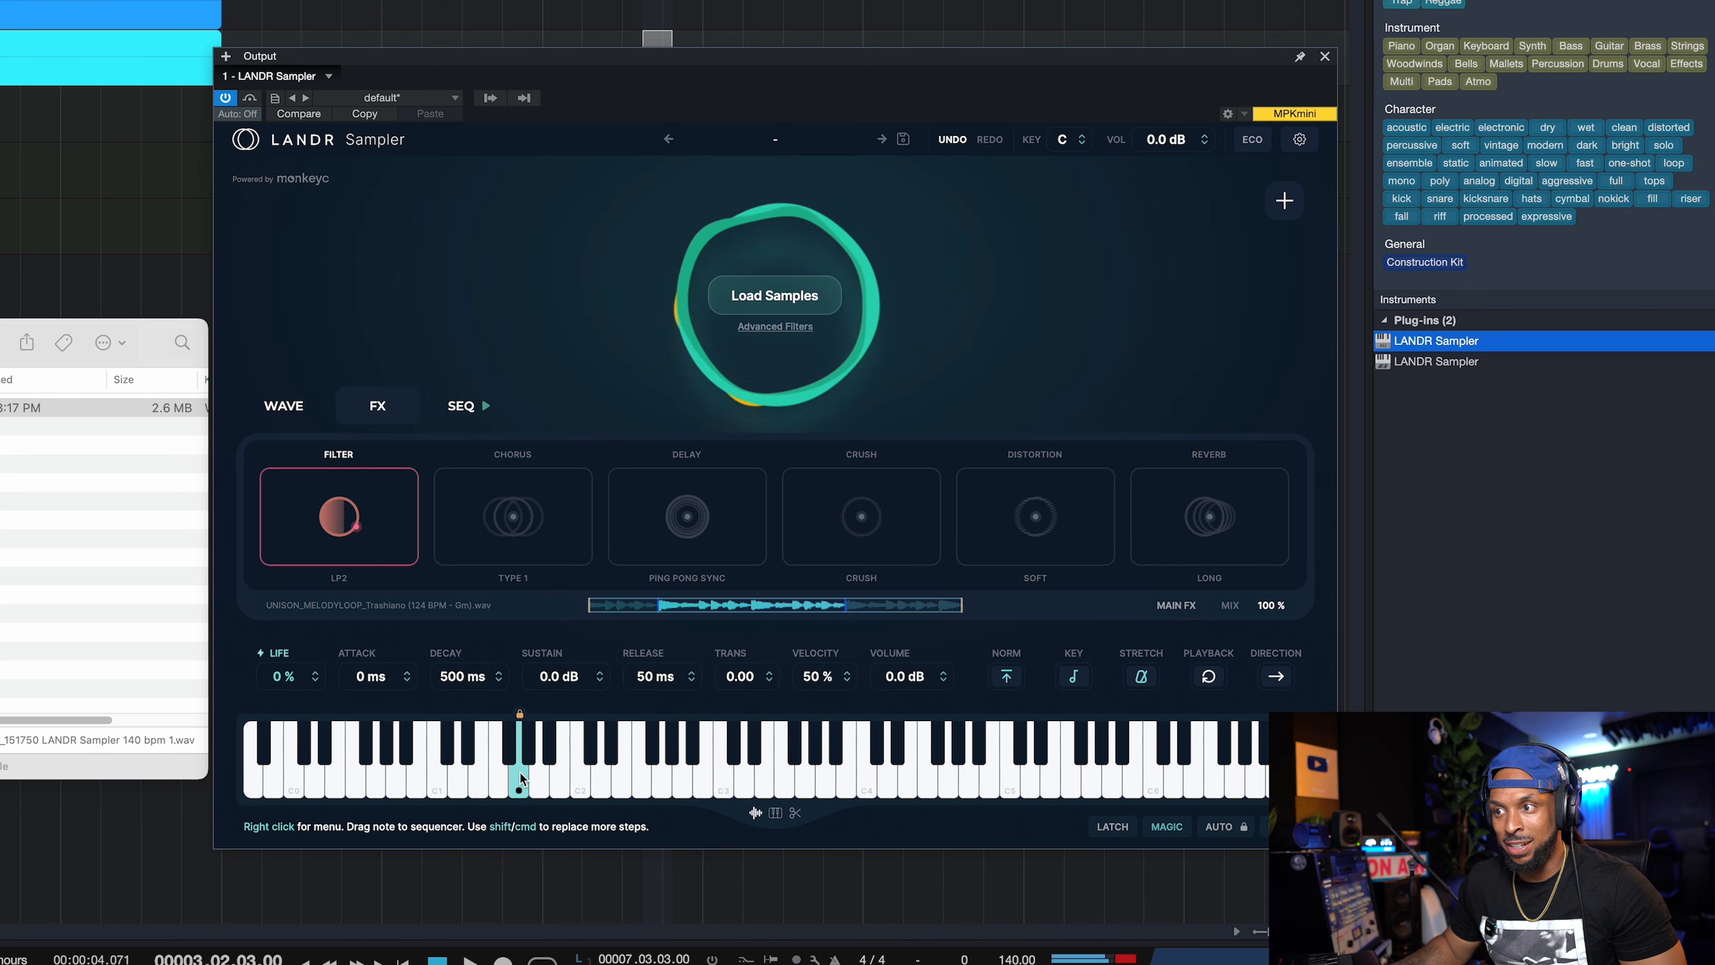
Step: Enable a short reverb and reorder the effects chain, moving the chorus and then the ping pong delay ahead of the filter
click(905, 538)
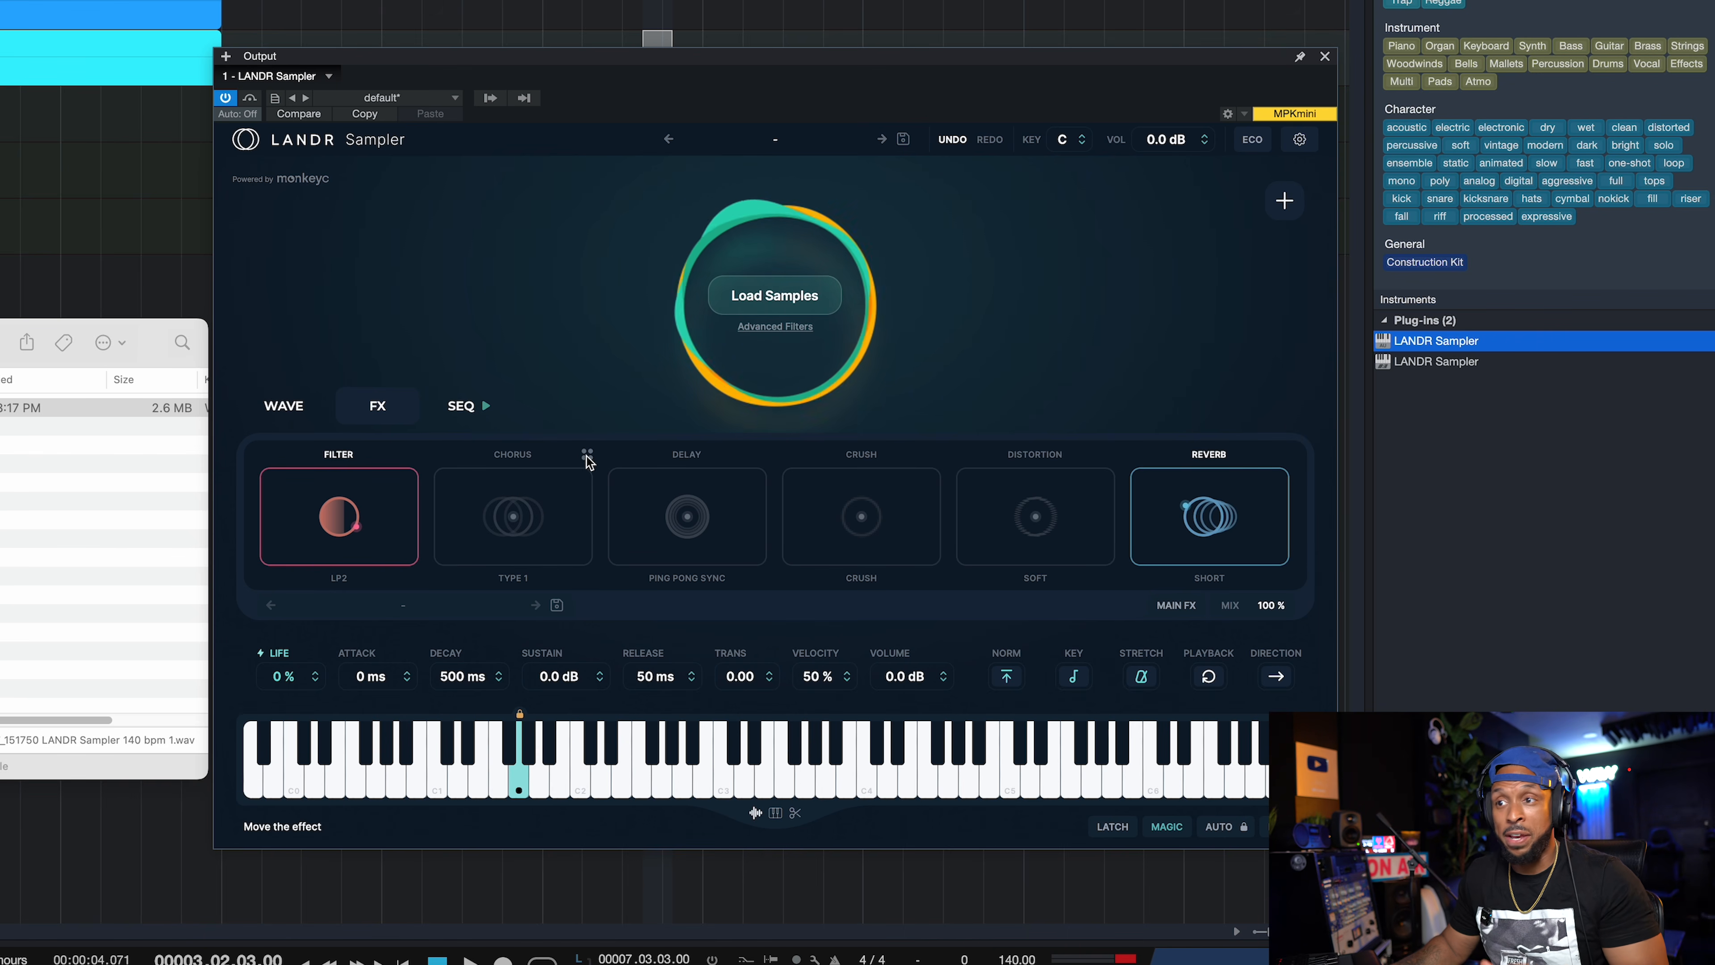
drag(586, 460, 333, 457)
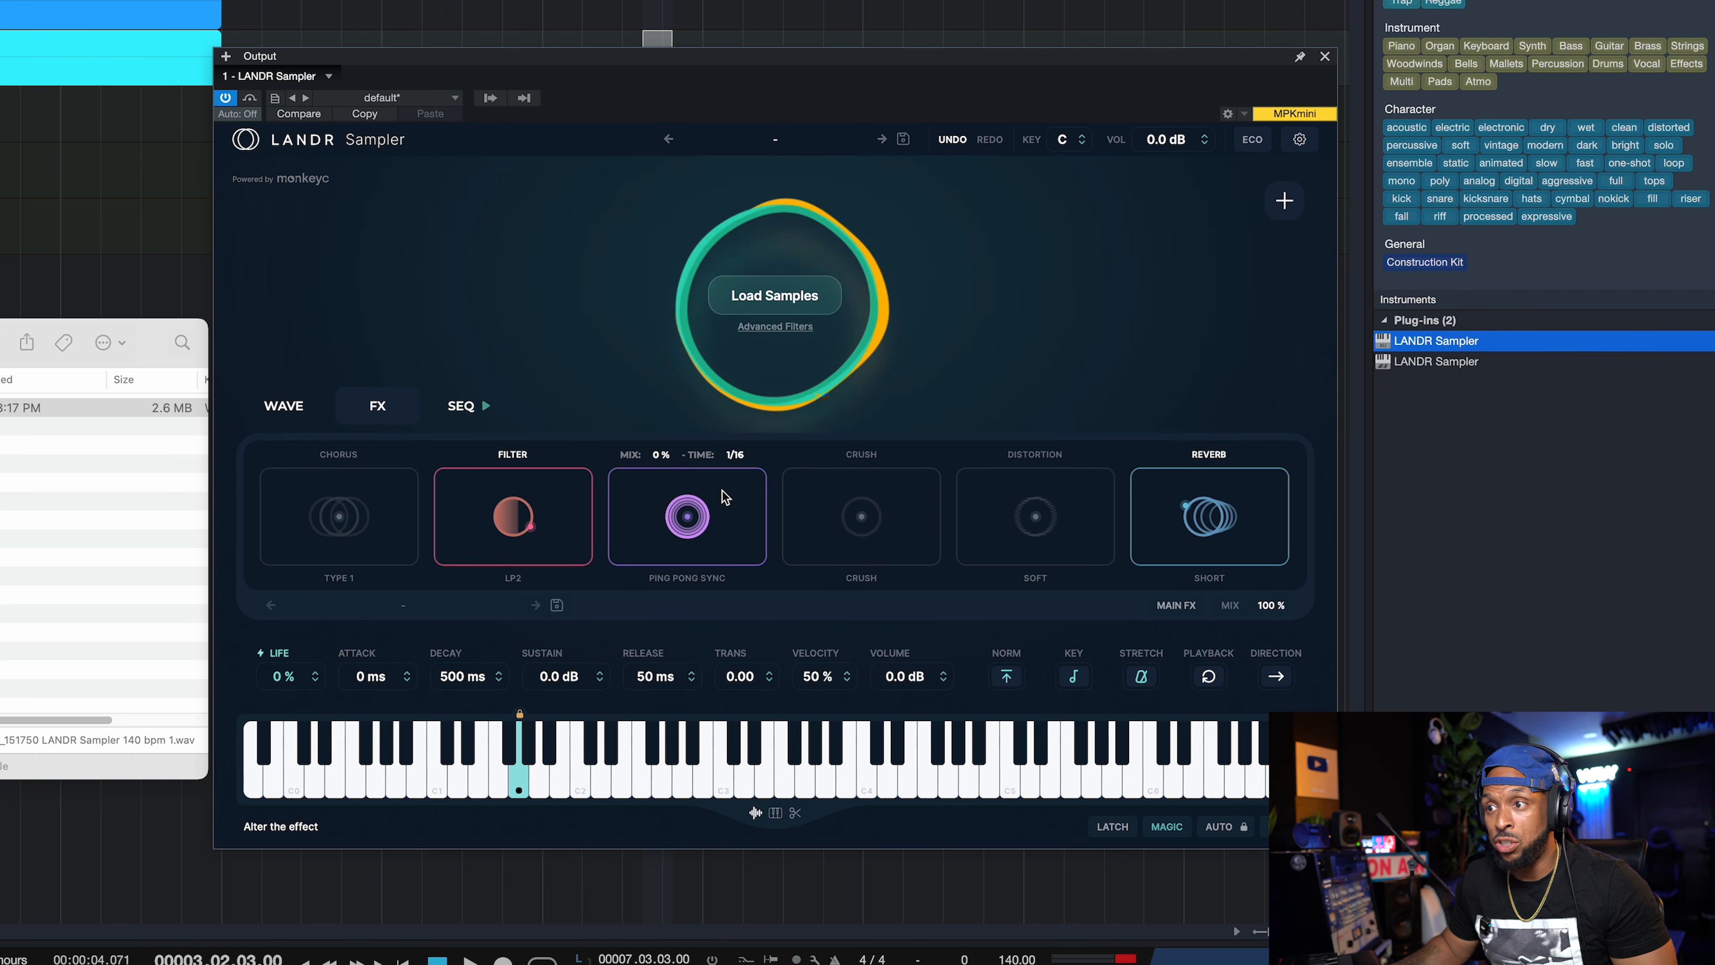
drag(759, 454, 459, 449)
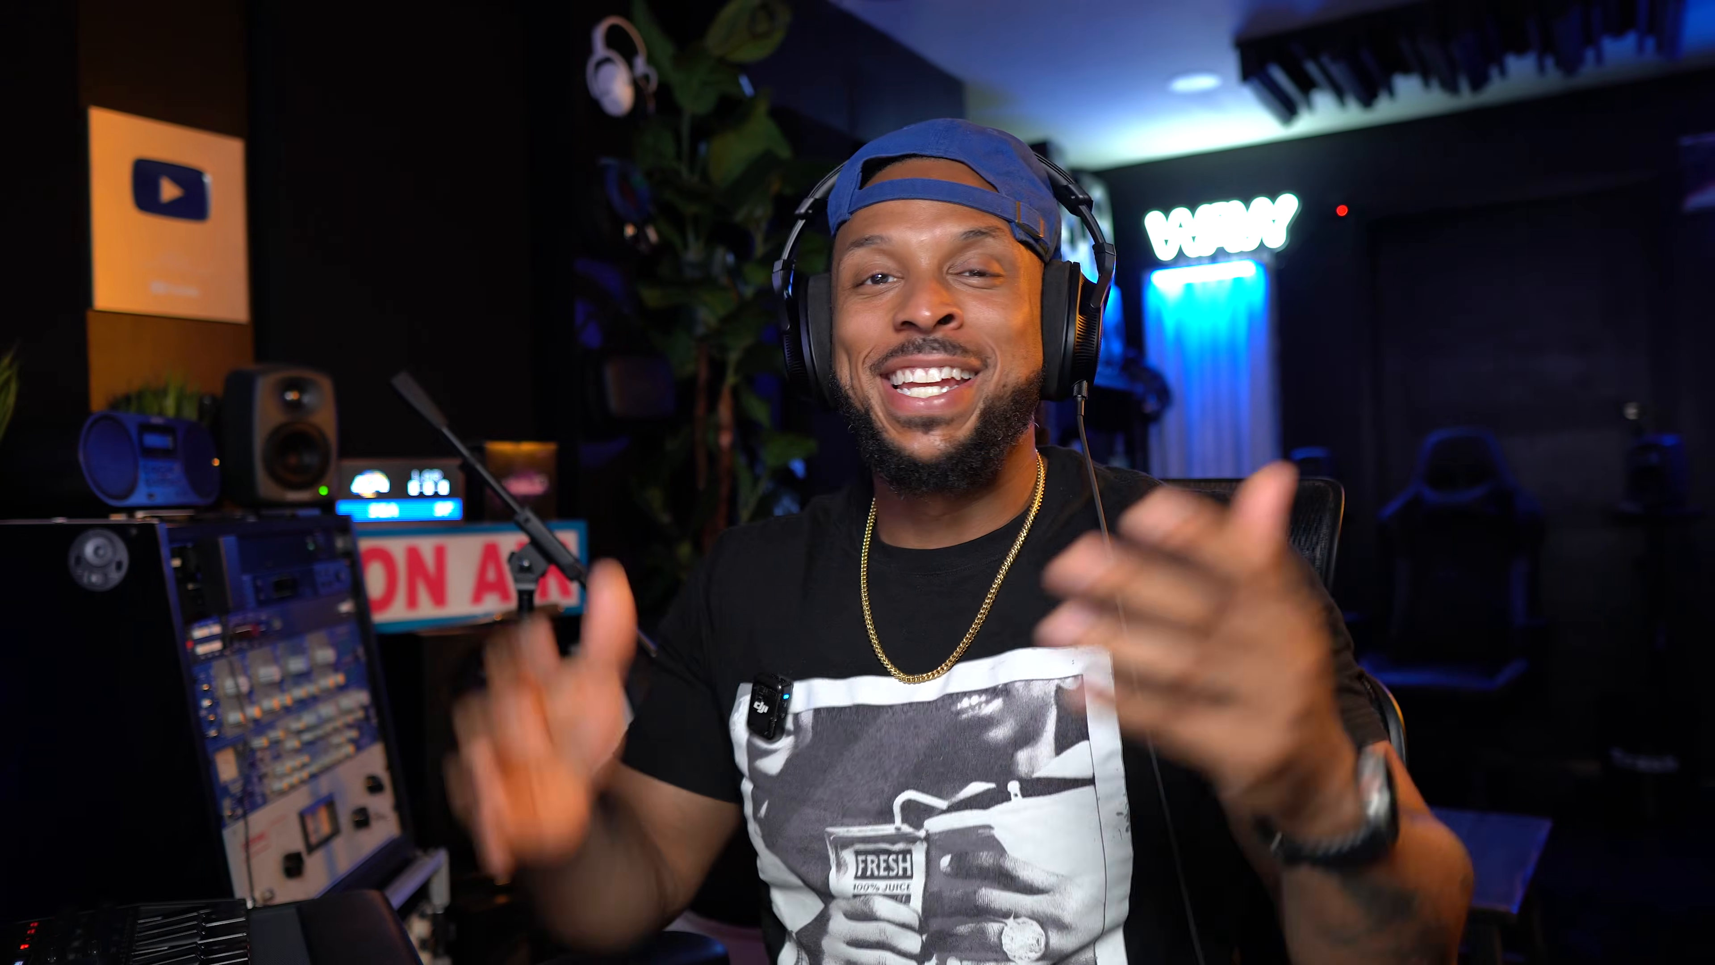